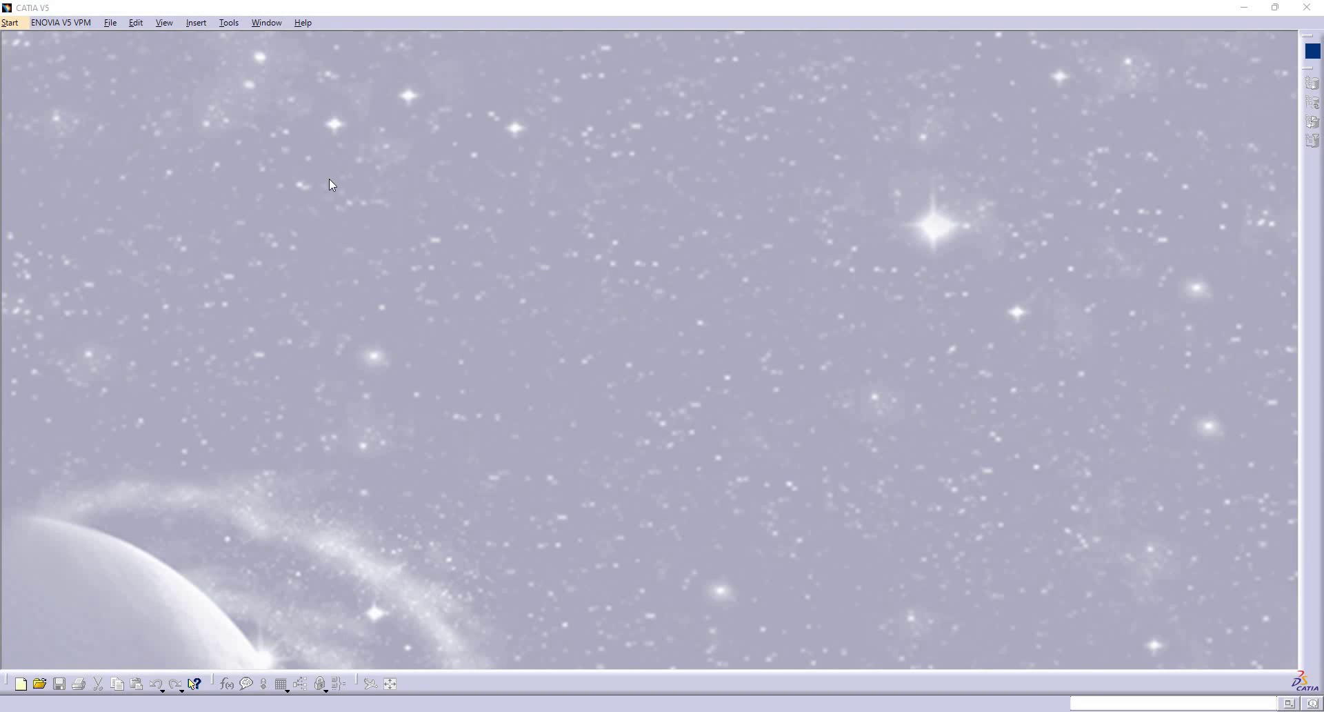
Step: Create a new mechanical design part named Part1 with hybrid design enabled
left_click(15, 25)
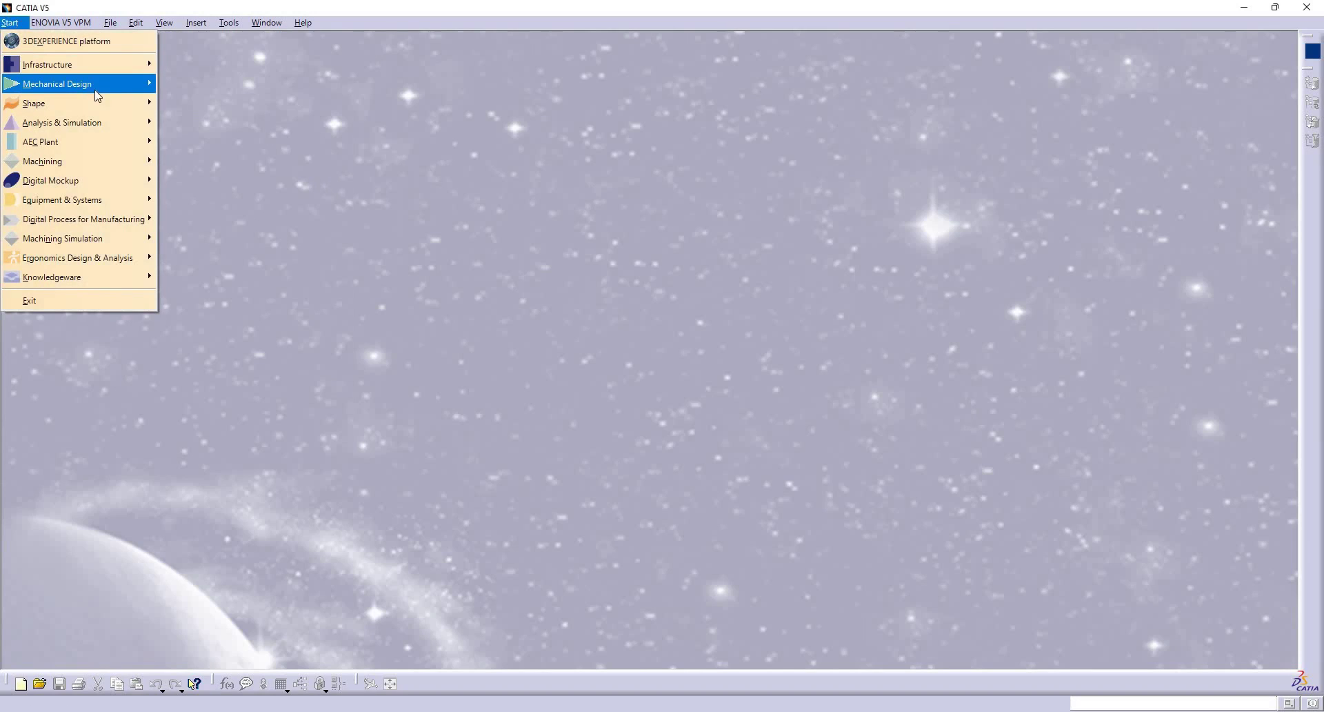
mouse_move(97, 92)
left_click(215, 93)
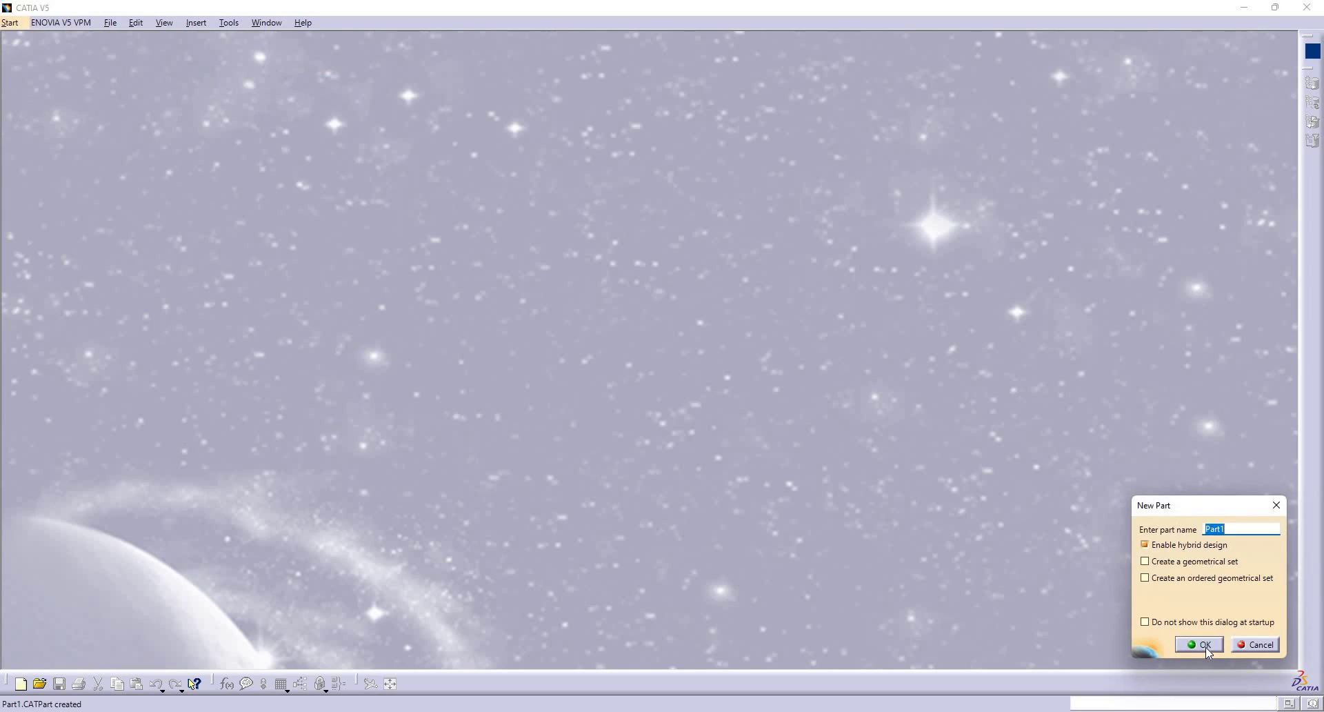
left_click(1204, 644)
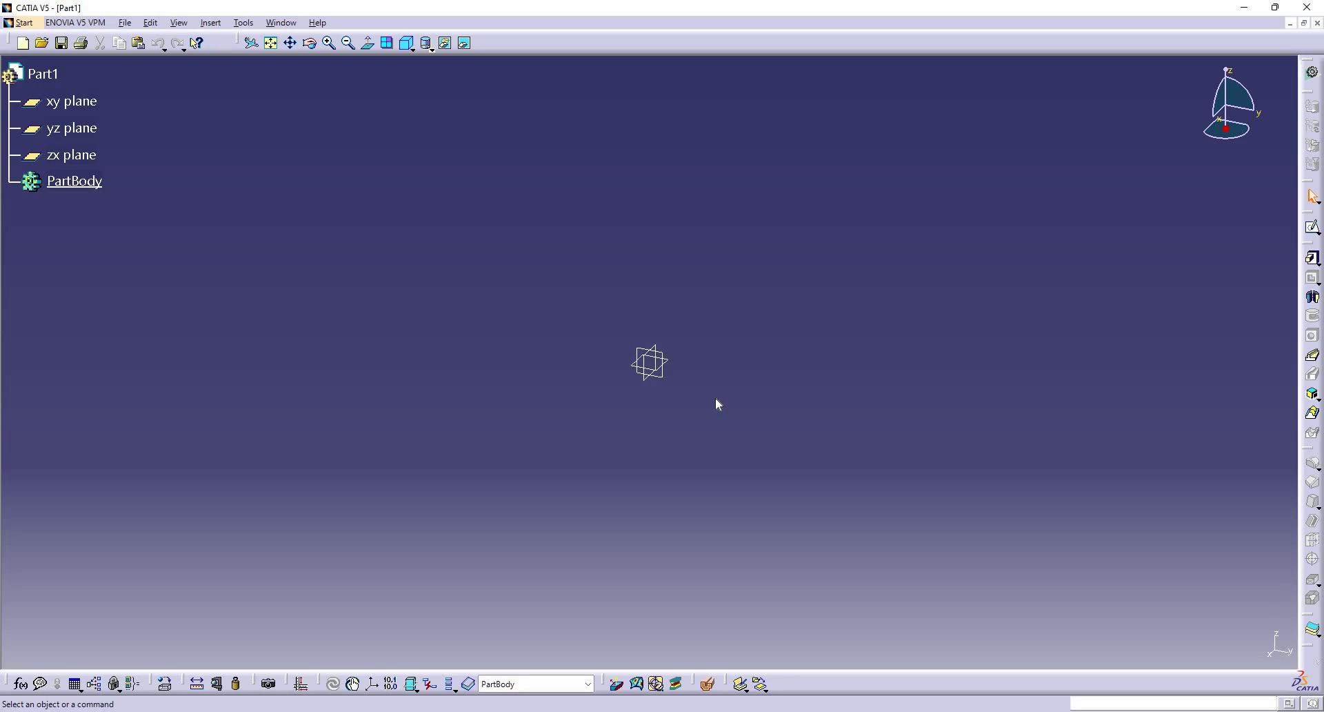
Step: Open a new sketch on the yz plane
left_click(666, 378)
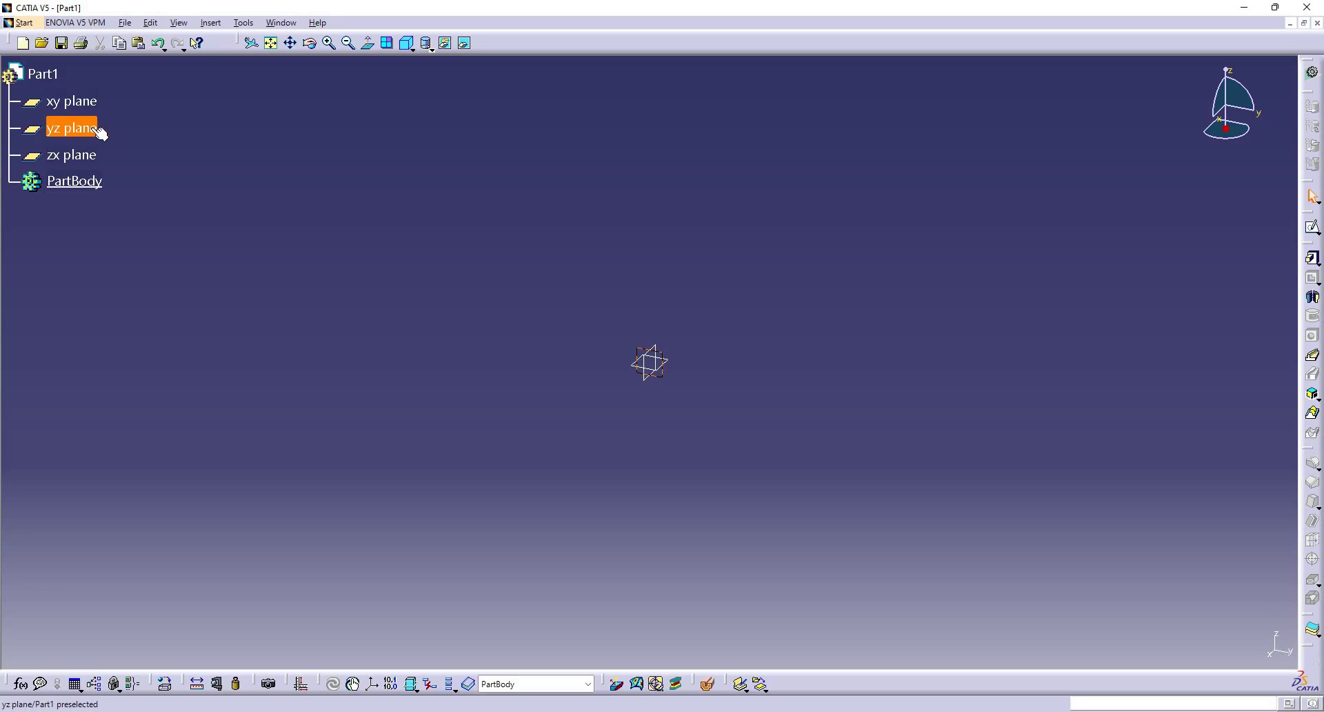
left_click(72, 155, "ctrl")
left_click(76, 130)
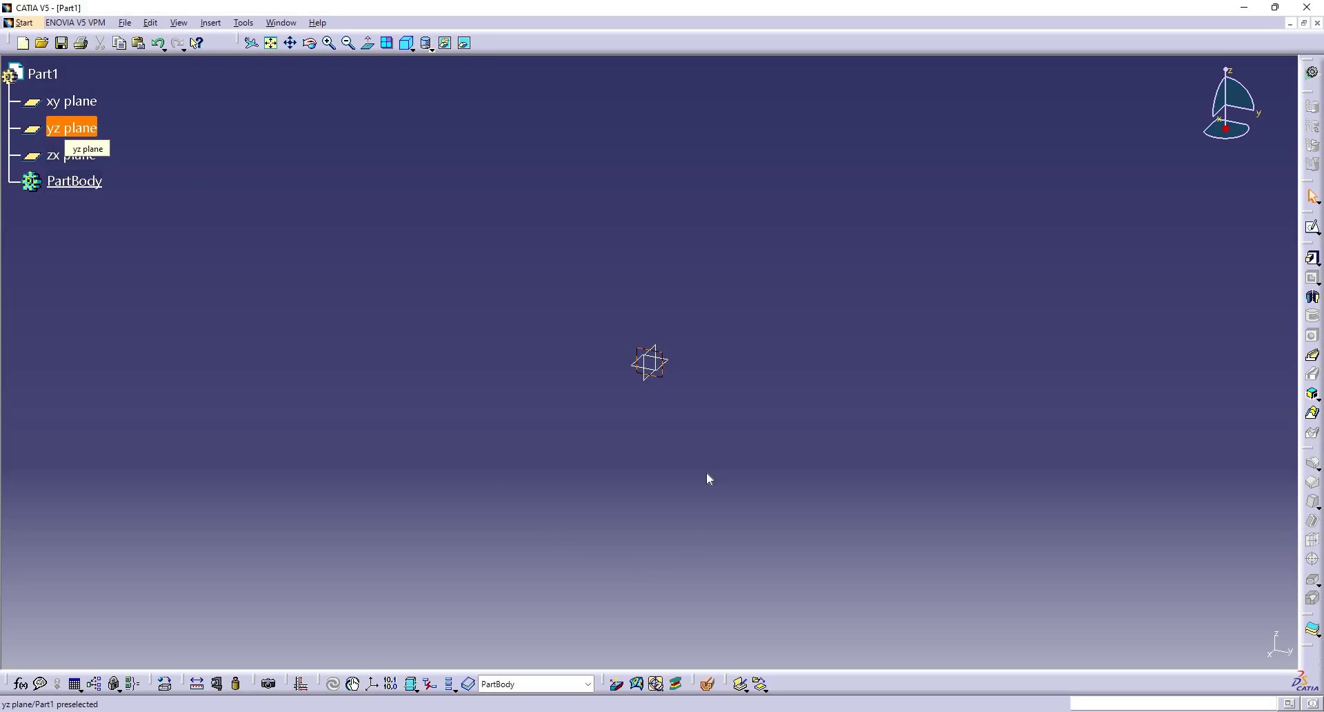
left_click(1311, 233)
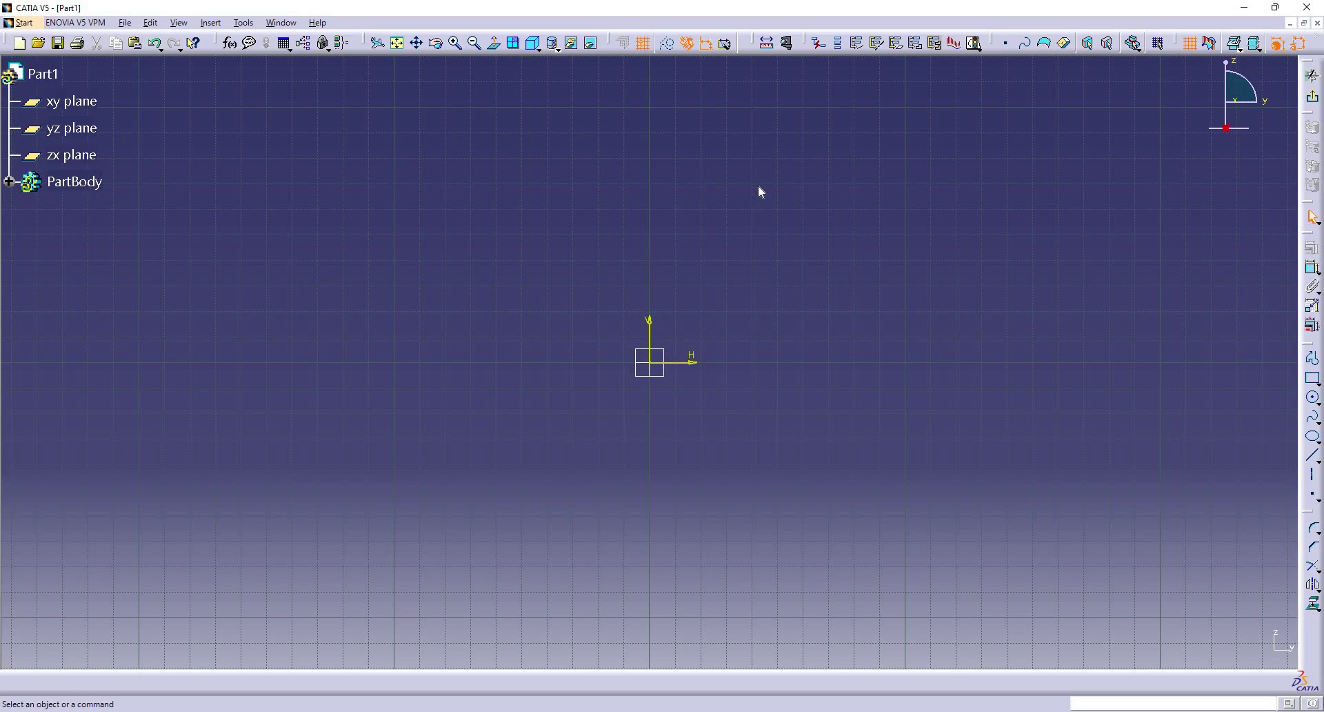
Step: Toggle the sketch grid display off and back on twice
left_click(1190, 44)
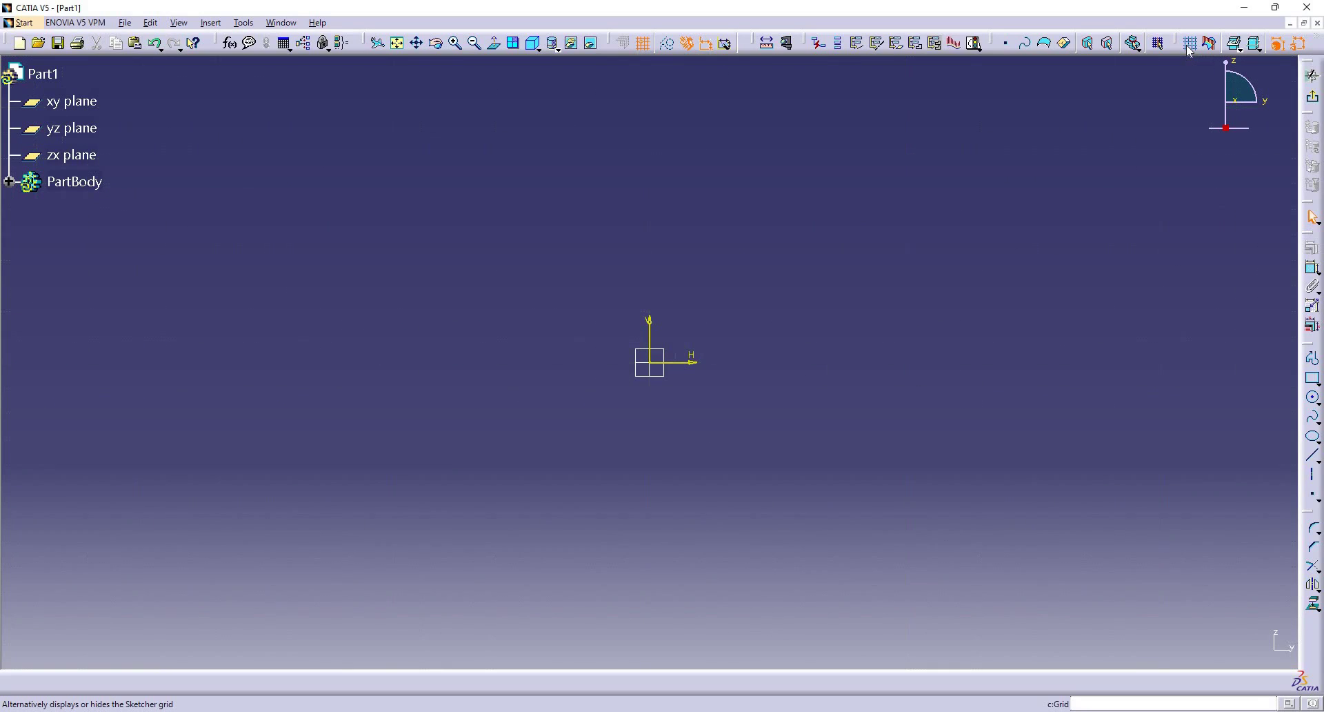
left_click(1190, 44)
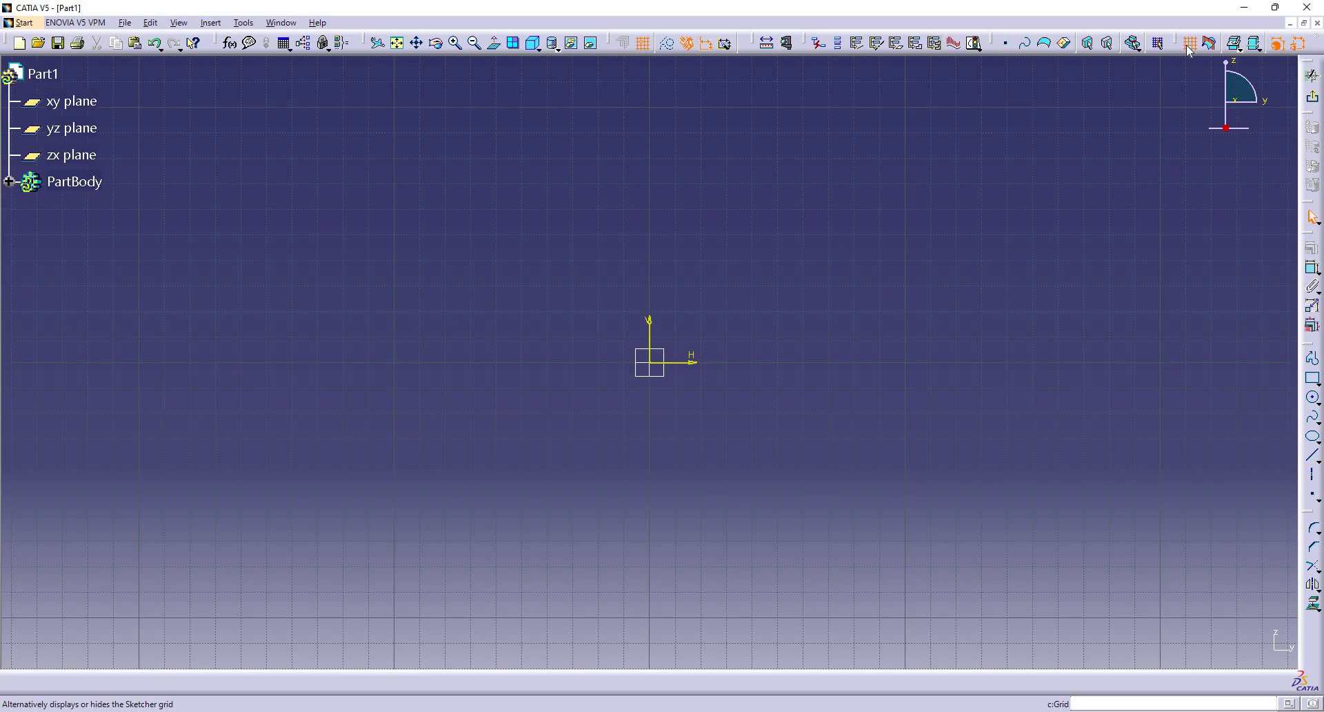
left_click(1189, 44)
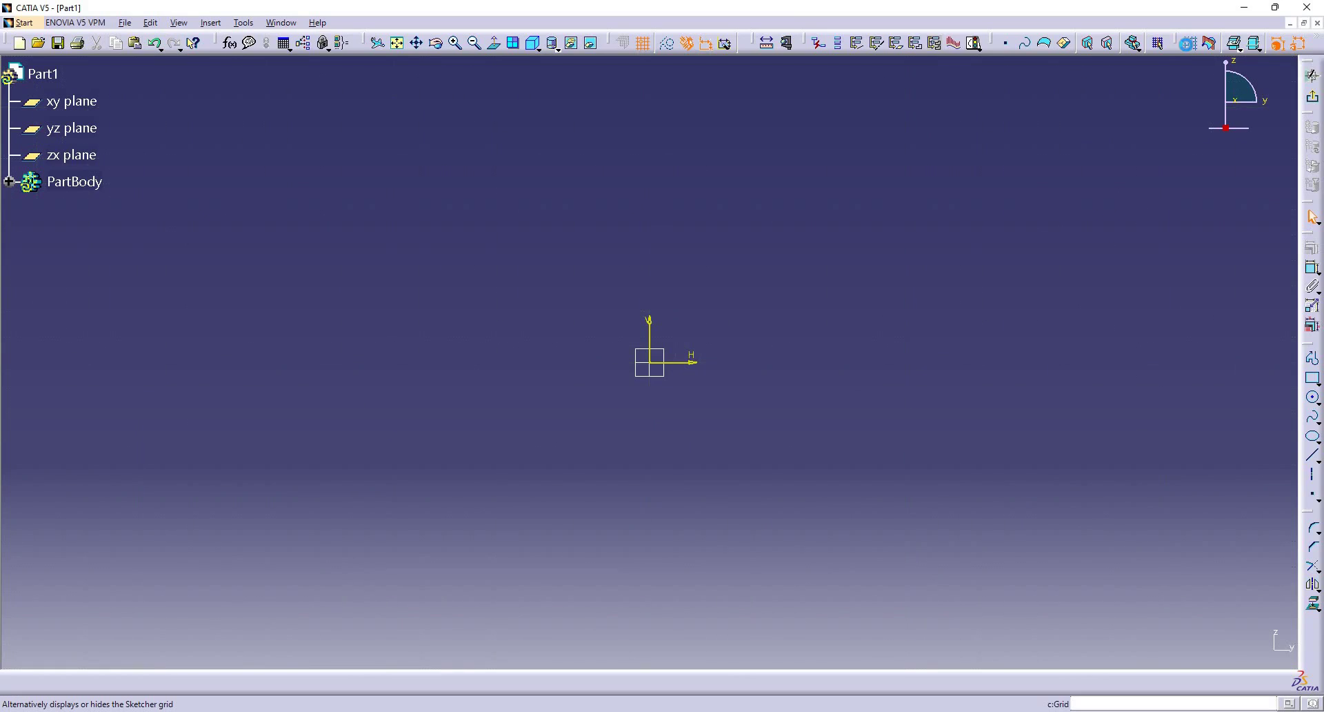
left_click(1189, 44)
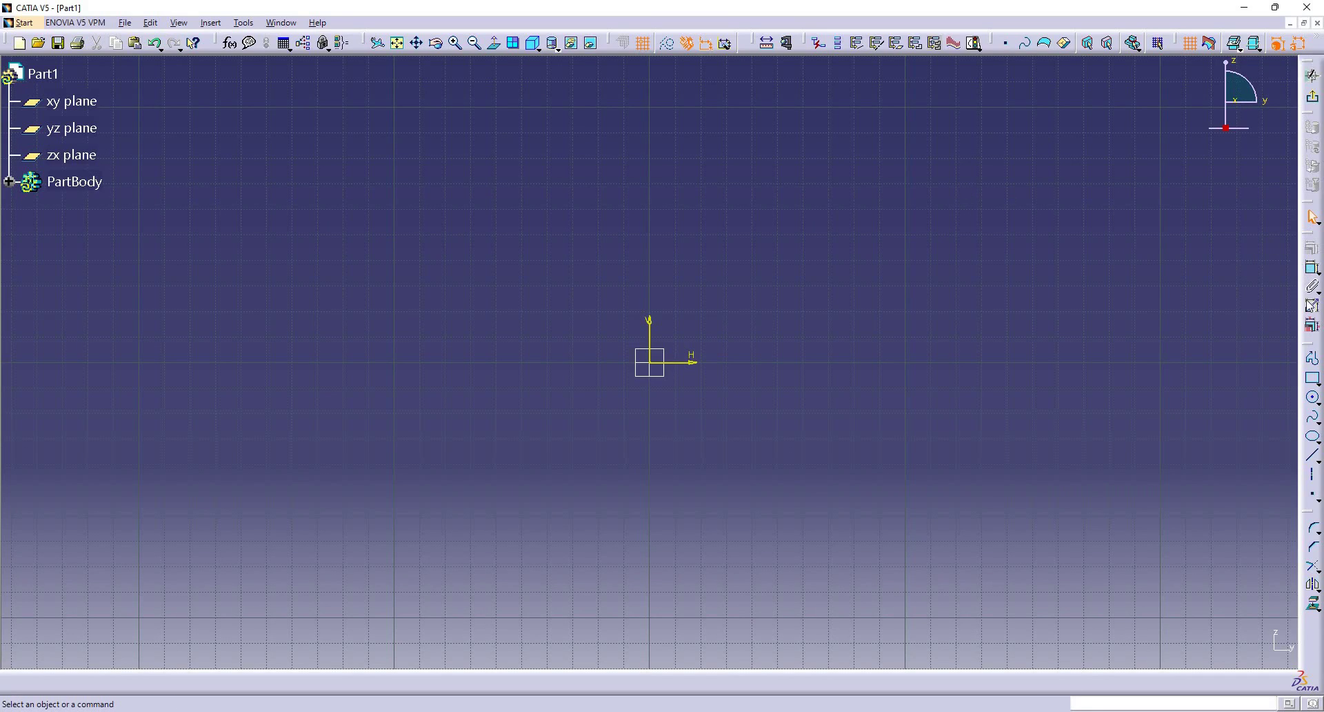
Step: Draw connected profile lines through about (20, 60), (140, 60), (160, 20), (160, -30) and (20, -80) mm
left_click(1314, 360)
left_click(701, 209)
left_click(1007, 209)
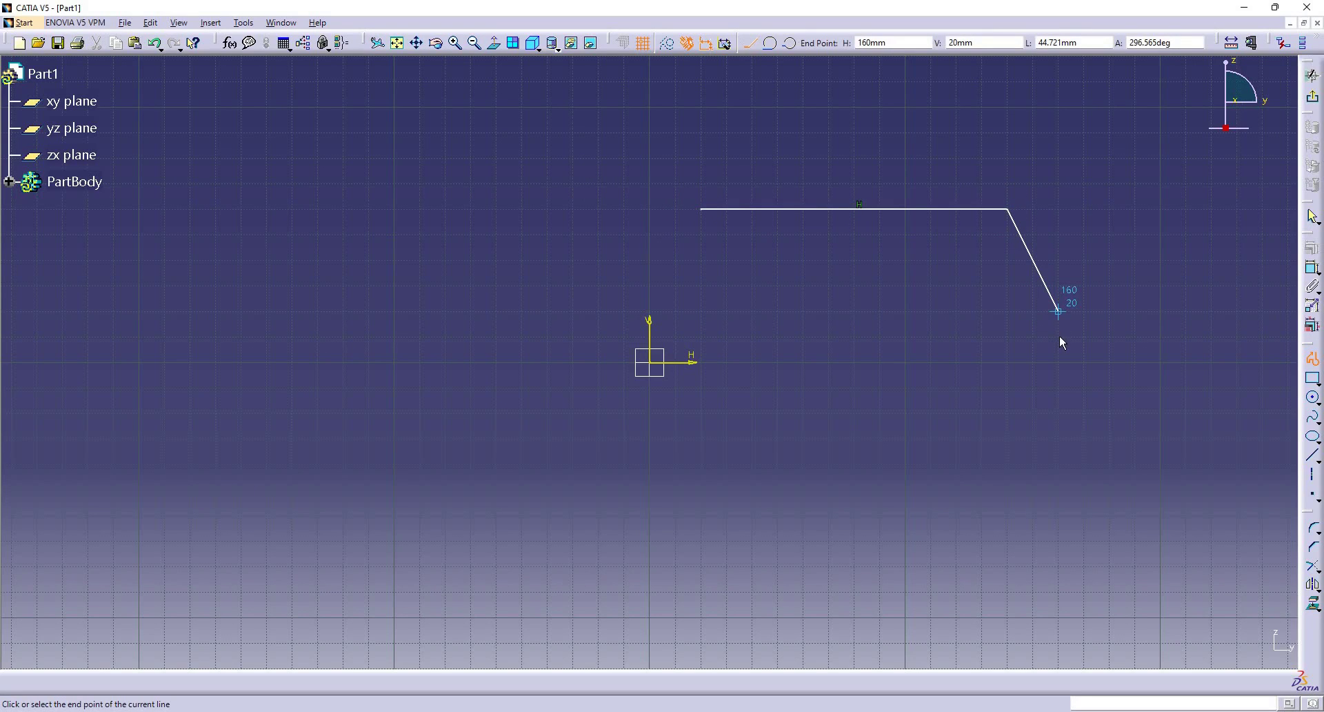
left_click(1059, 311)
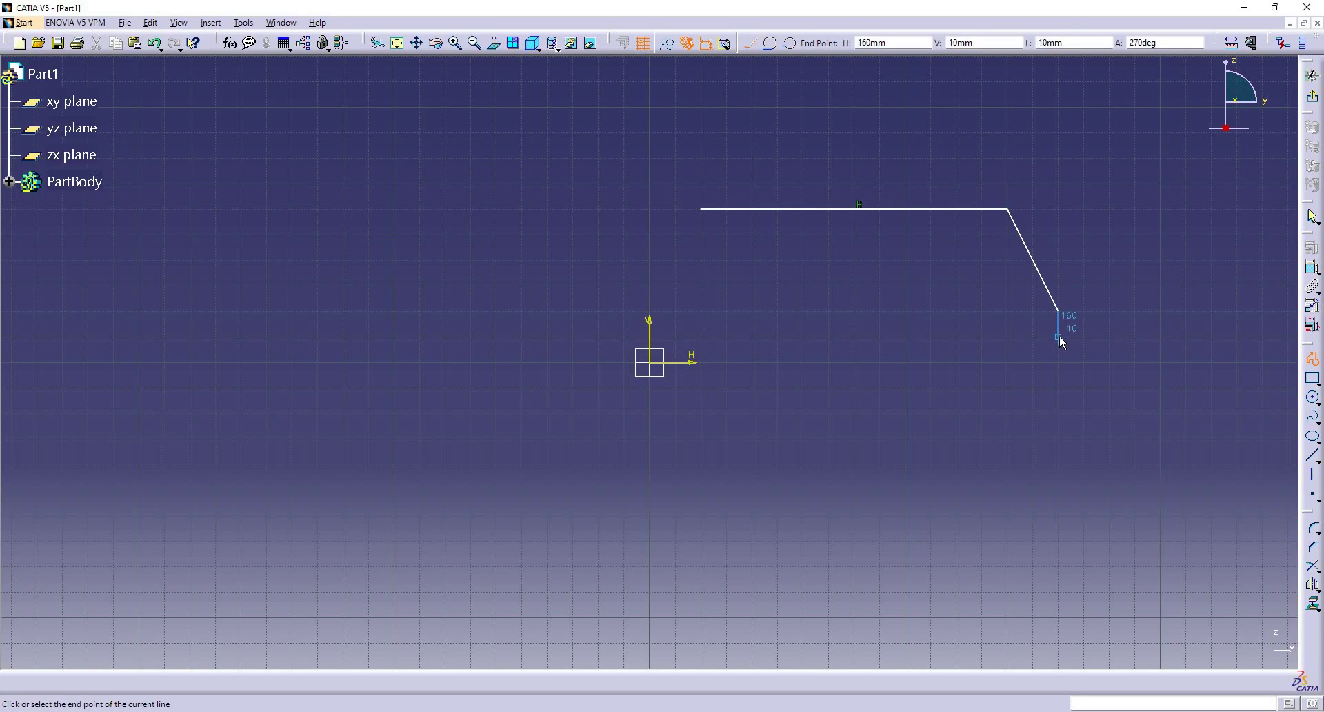
left_click(1058, 438)
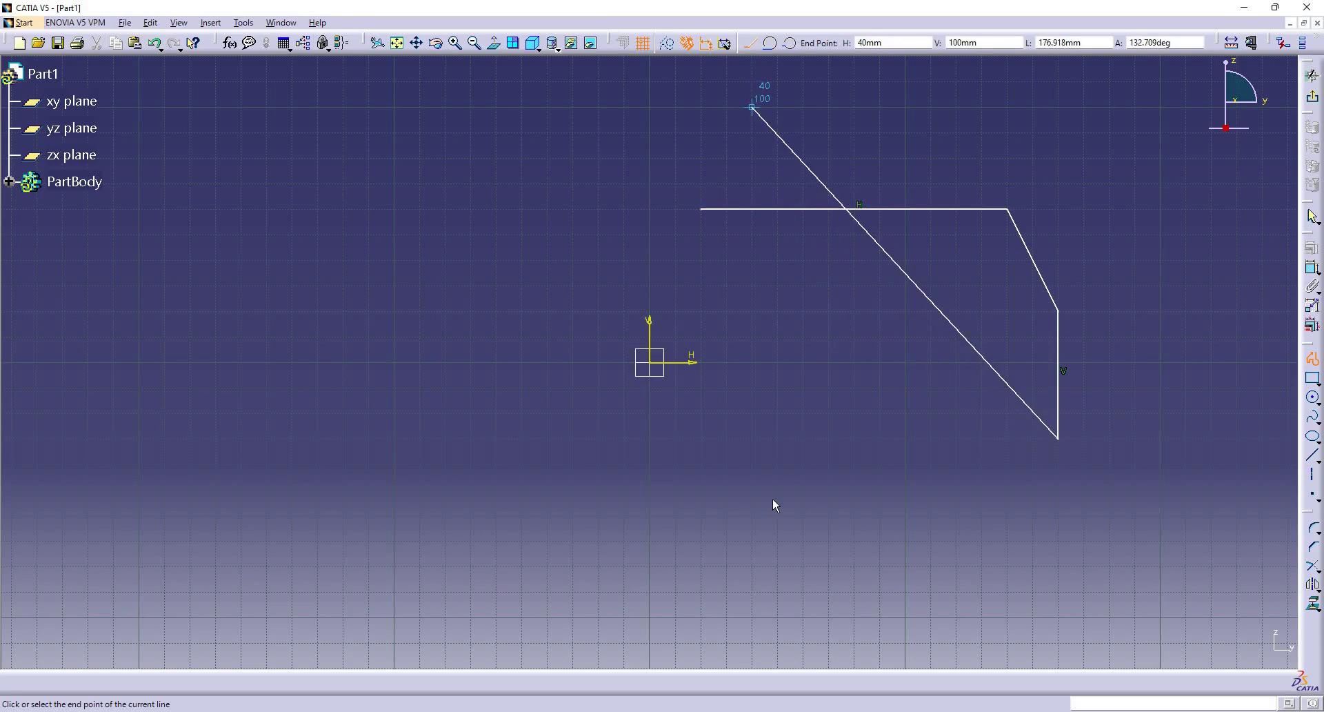
left_click(700, 566)
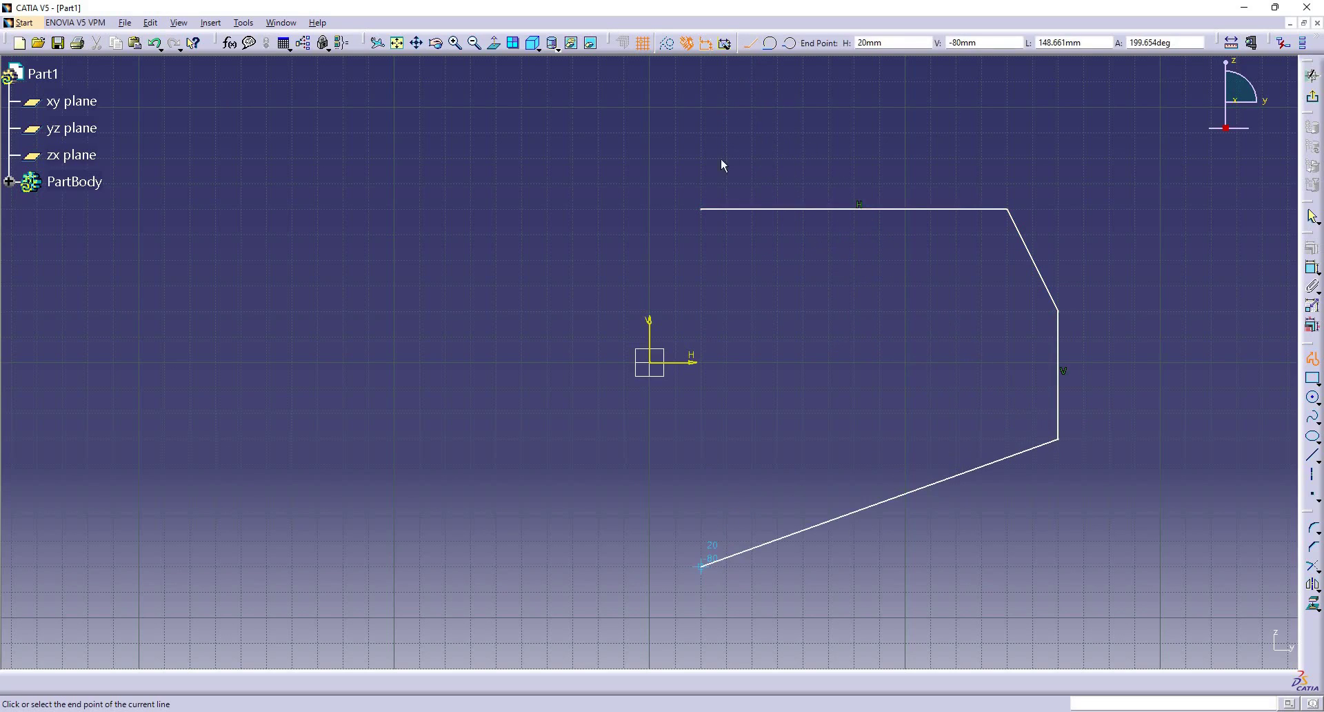
Step: Continue the profile with a tangent arc to about (-120, 20) mm, then close it with lines through (-70, 80) and (-30, 40) mm
left_click(770, 45)
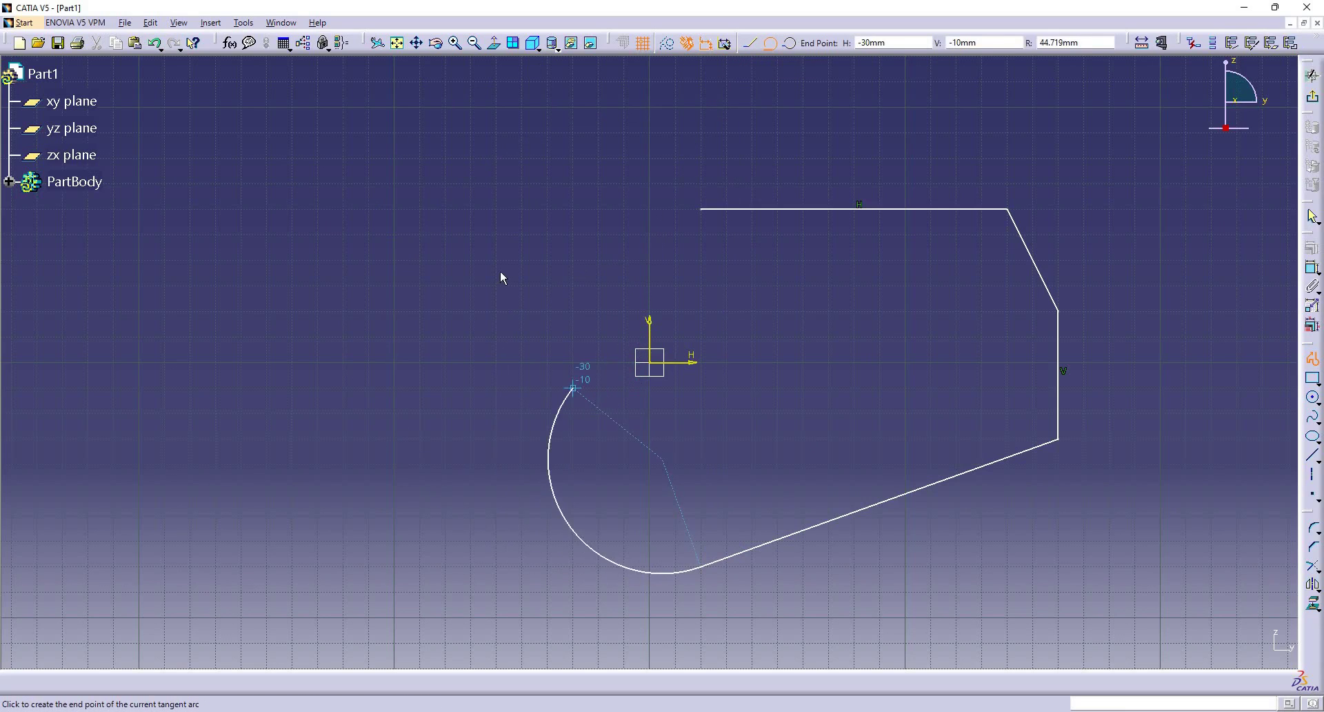
left_click(355, 304)
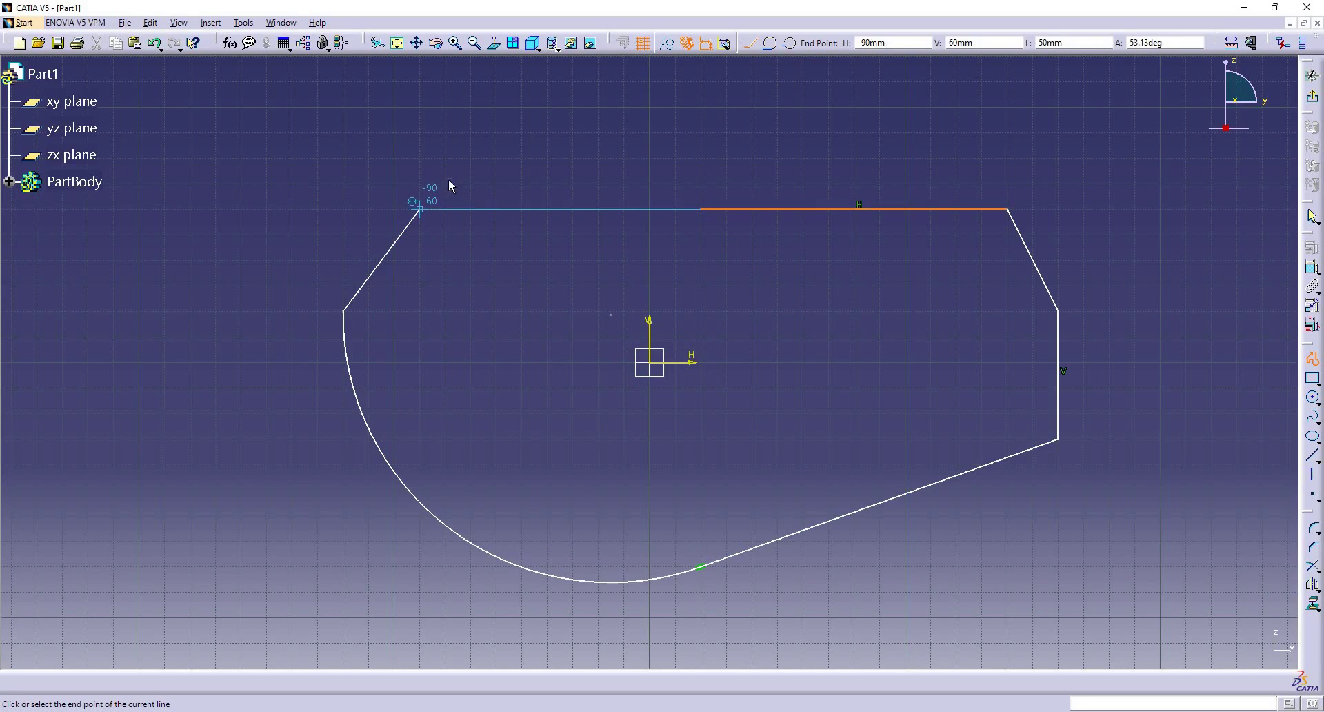
left_click(471, 158)
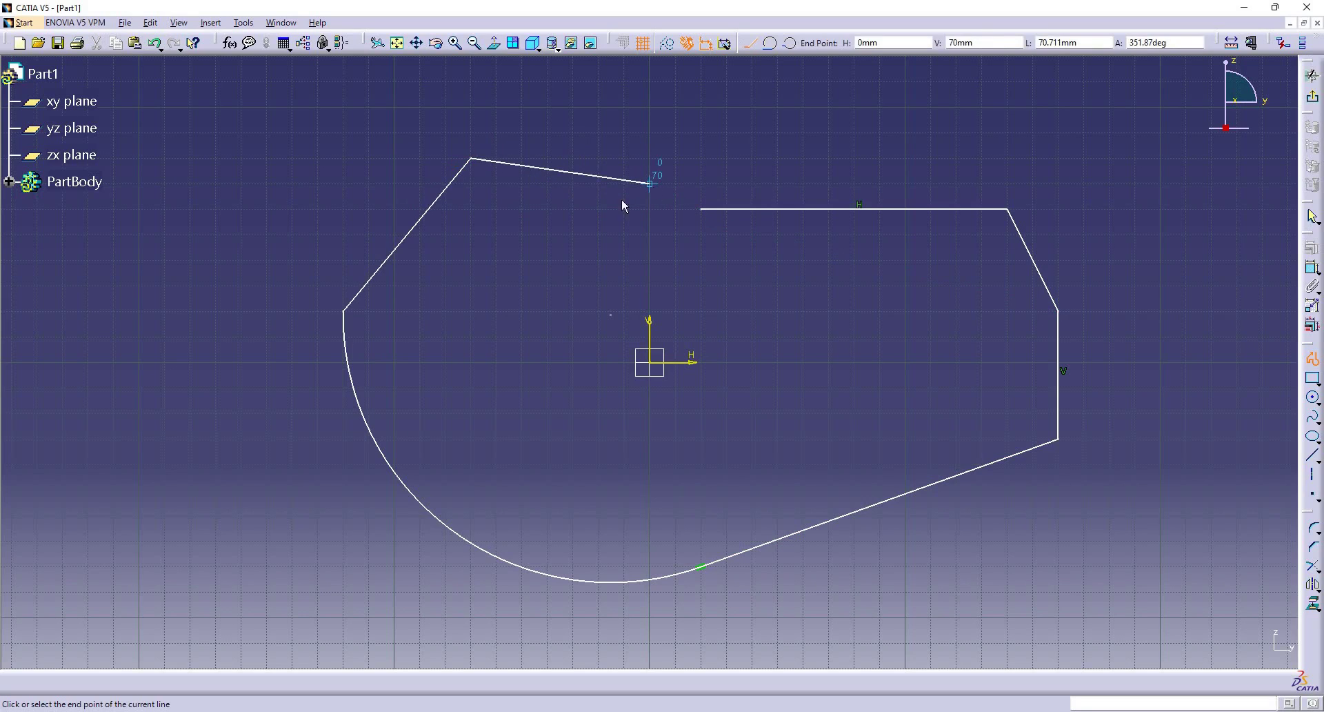
left_click(572, 260)
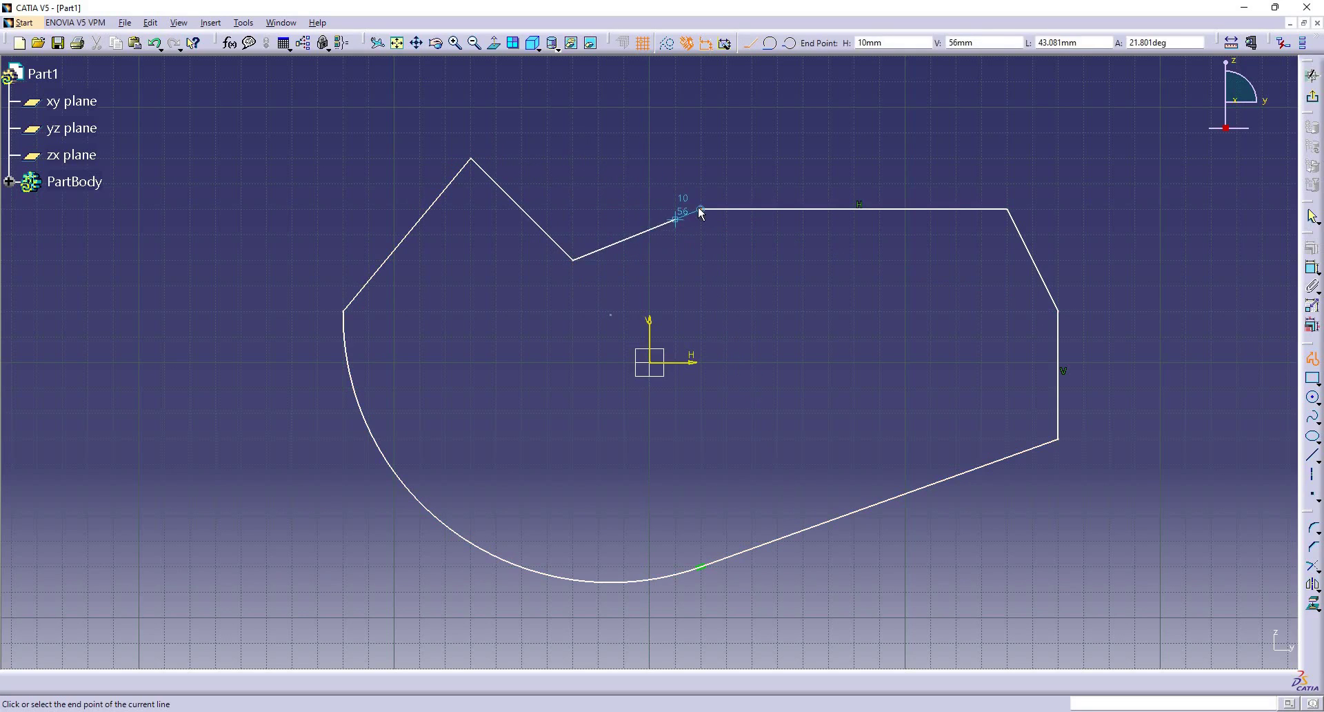
left_click(698, 207)
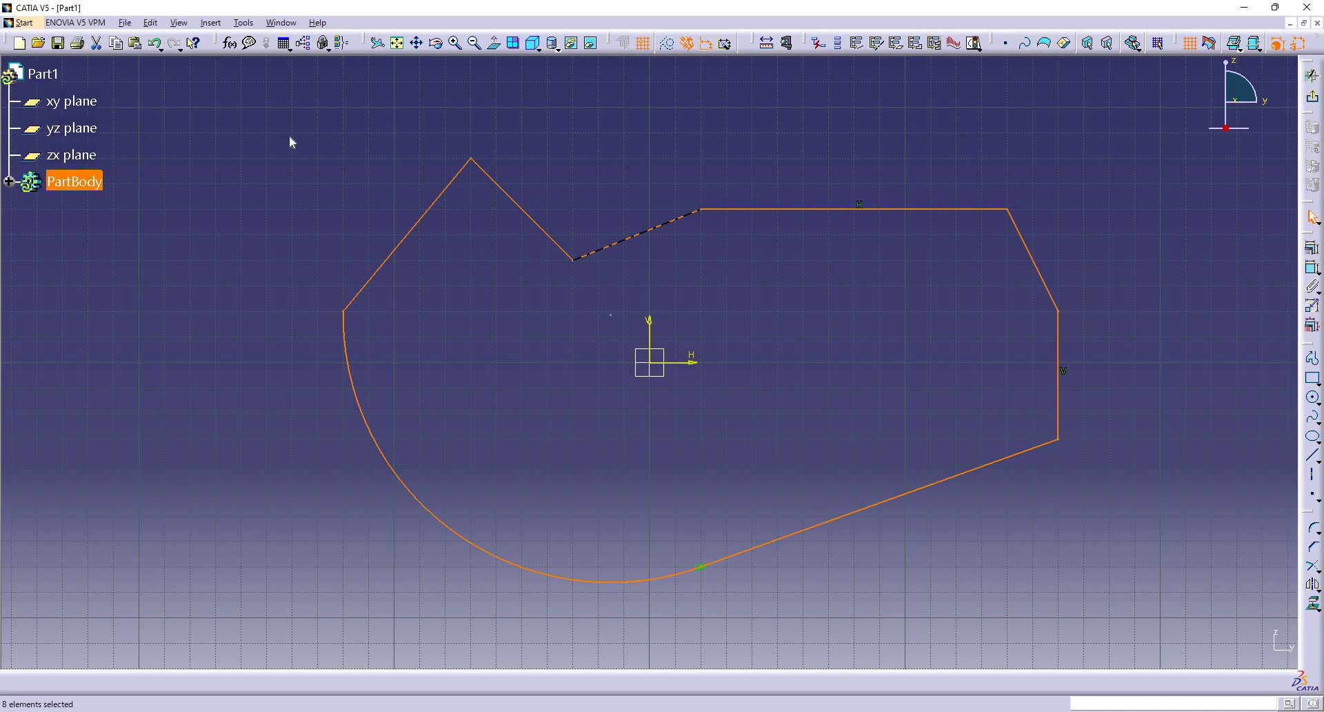
Step: Delete all of the profile geometry from the sketch
left_click(261, 133)
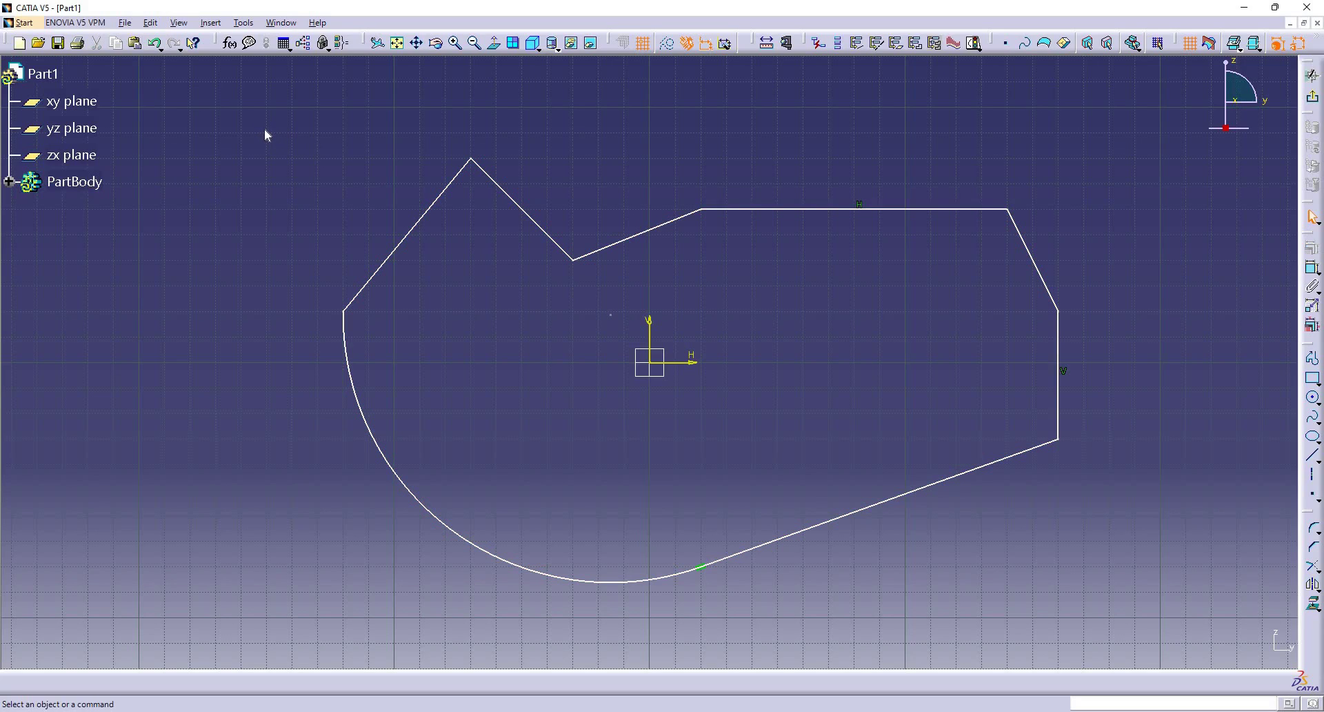
left_click_drag(265, 130, 1096, 612)
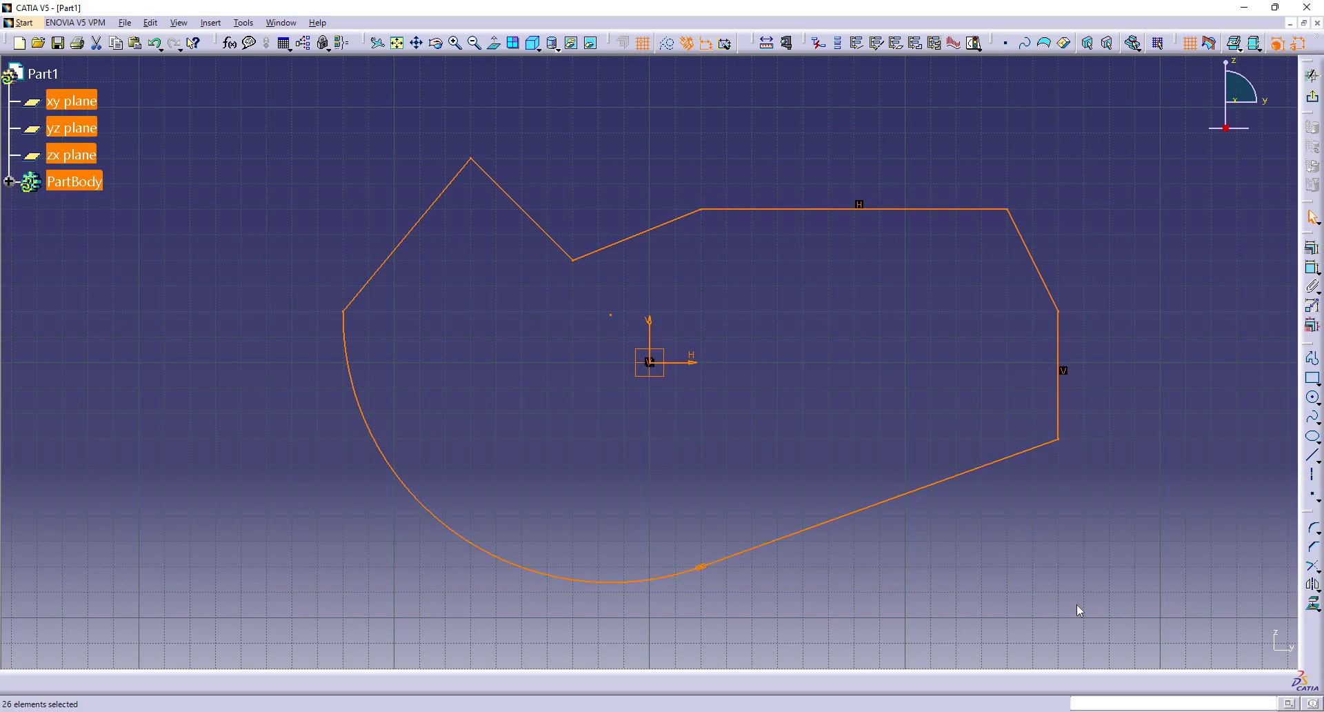
key("Delete")
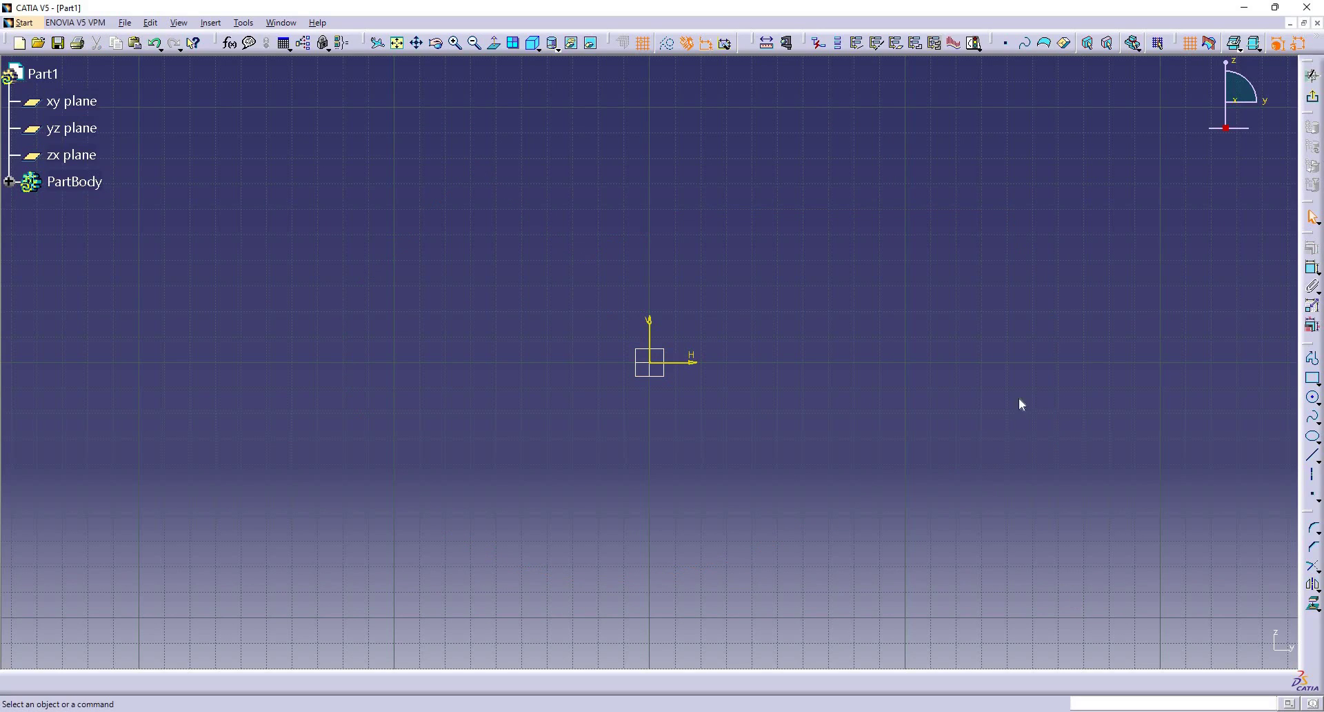
Step: Draw a rectangle from the sketch origin, about 133 mm wide and 63 mm high, with grid snapping switched off
left_click(1313, 380)
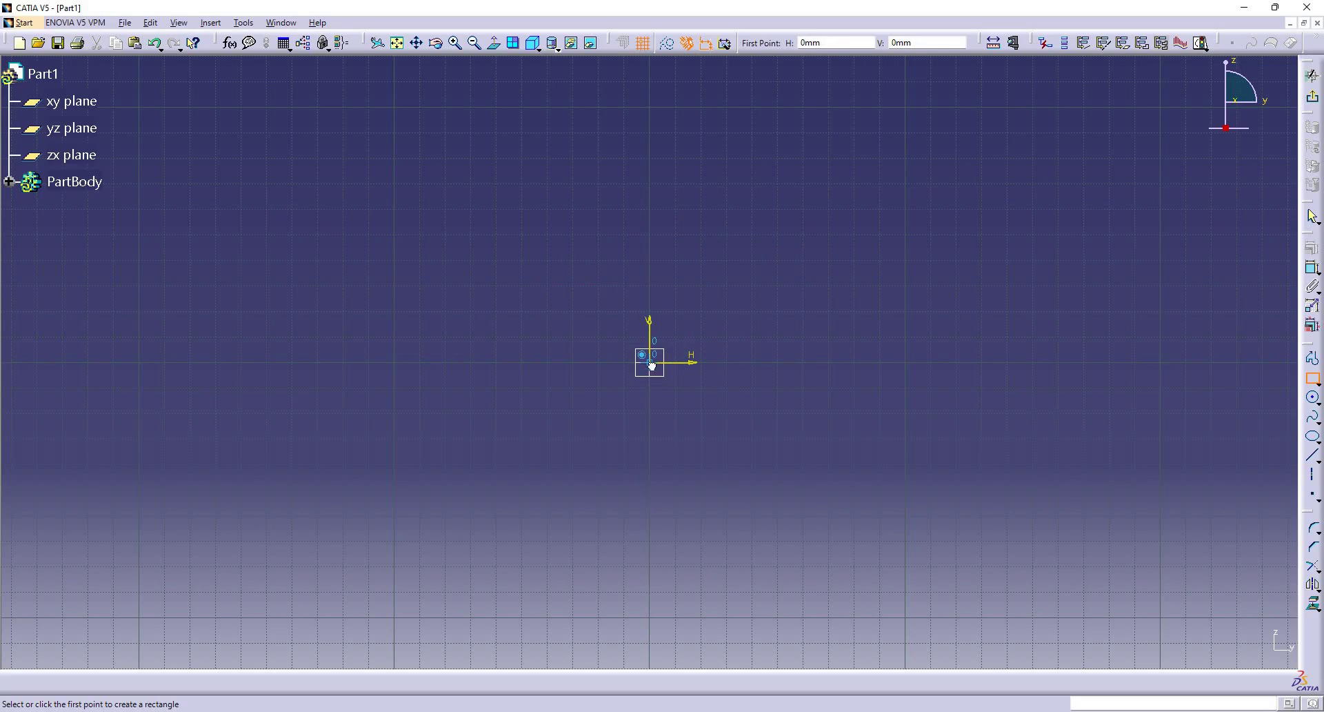
left_click(716, 296)
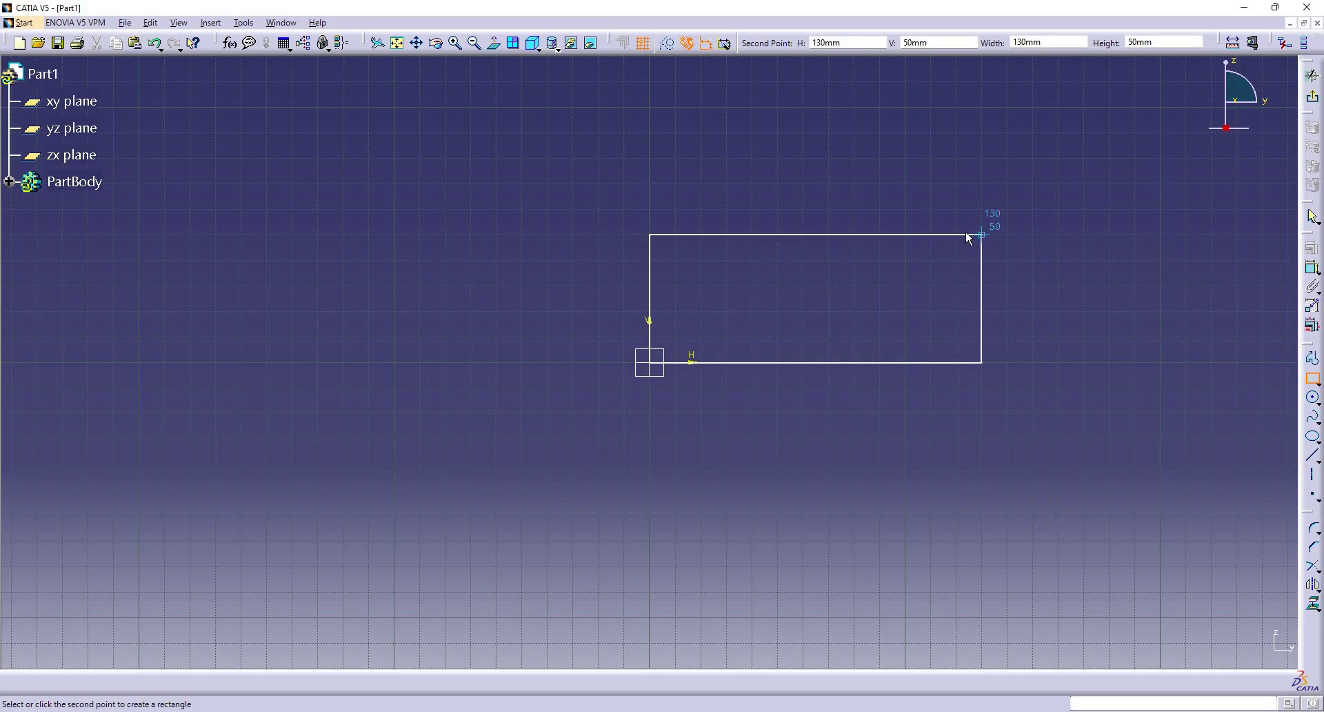
left_click(645, 45)
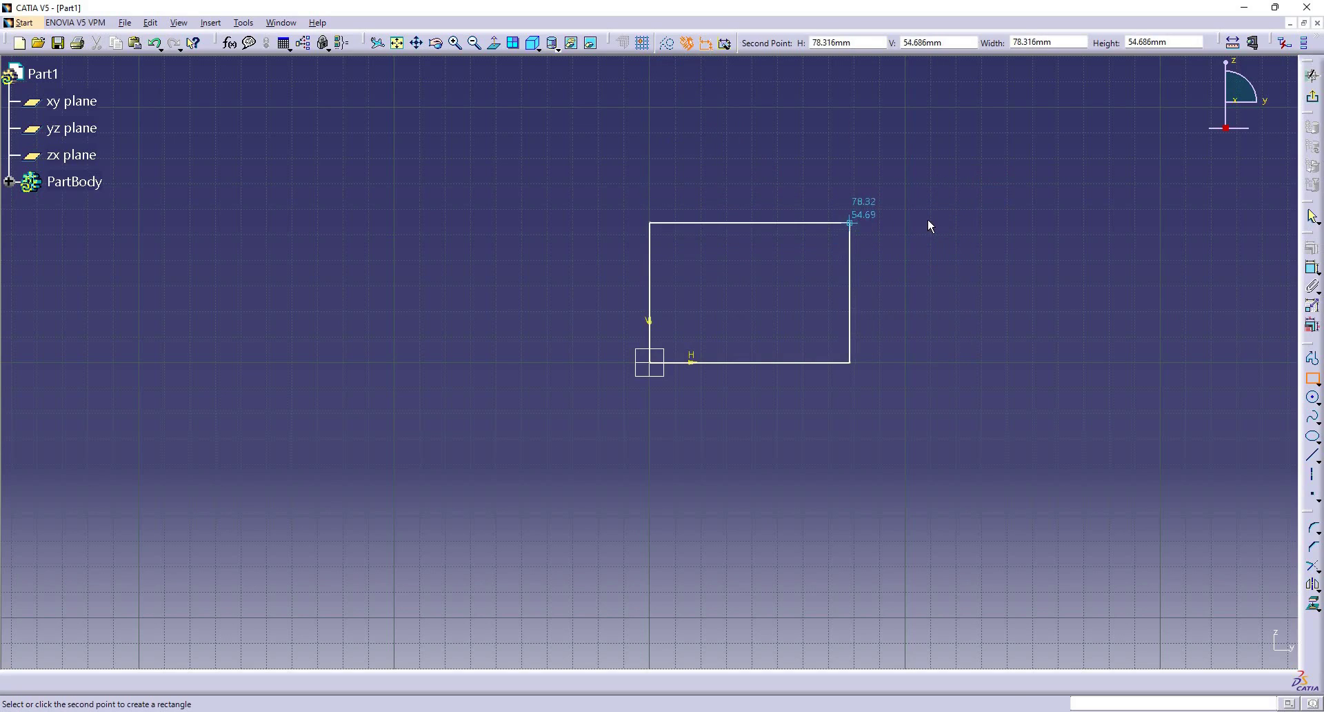
left_click(989, 202)
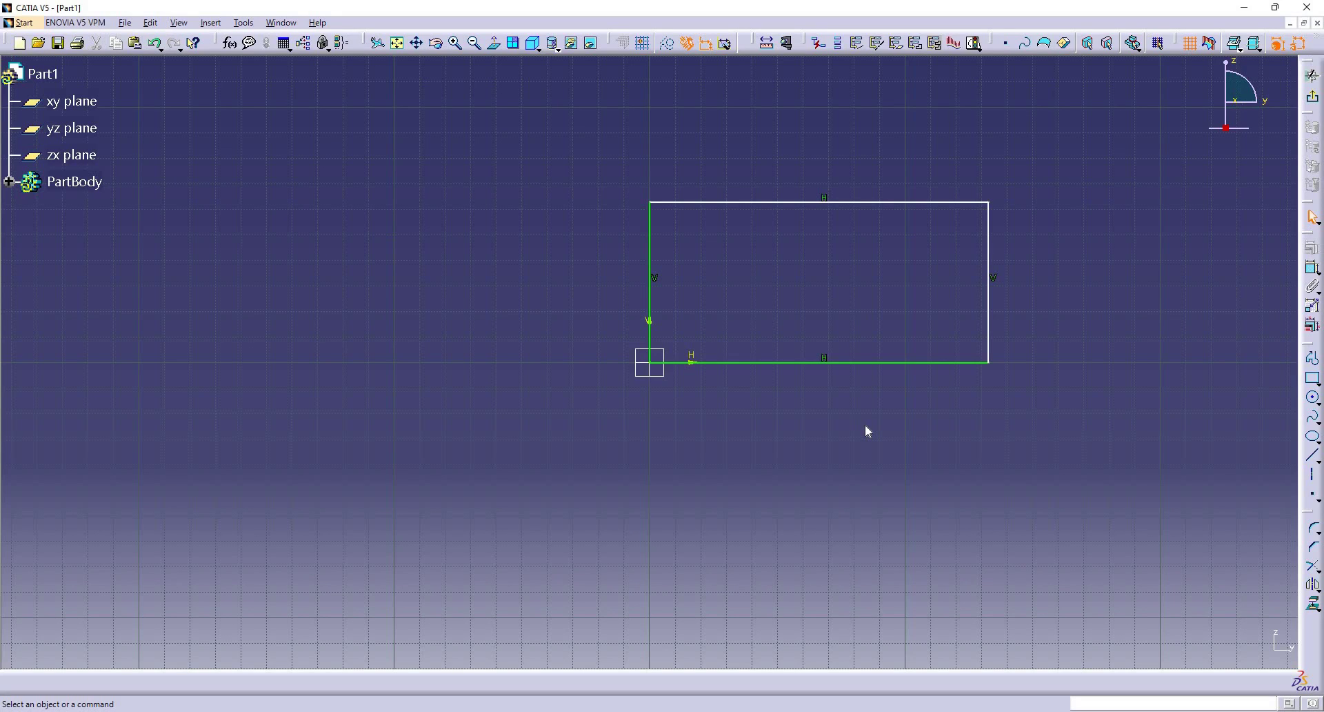
Step: Dimension the rectangle's height on its right edge and its width above the top edge
left_click(863, 203)
left_click(861, 244)
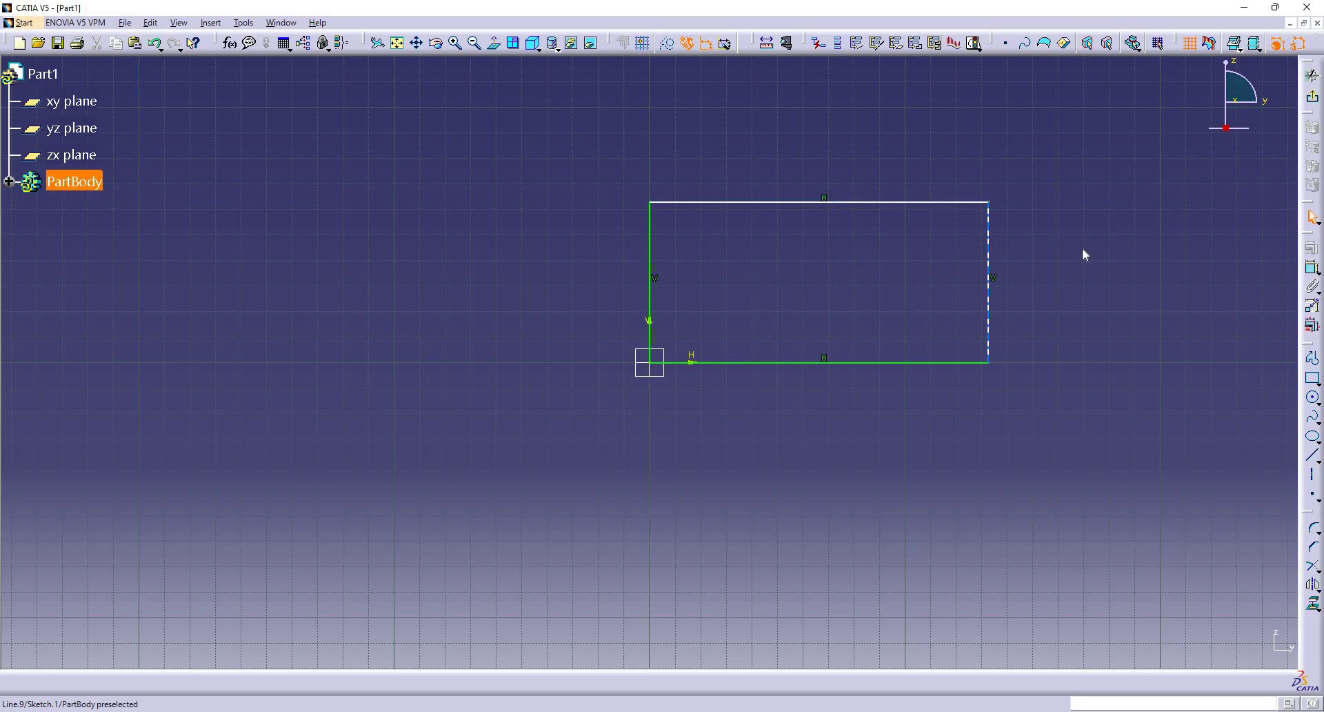
left_click(1314, 271)
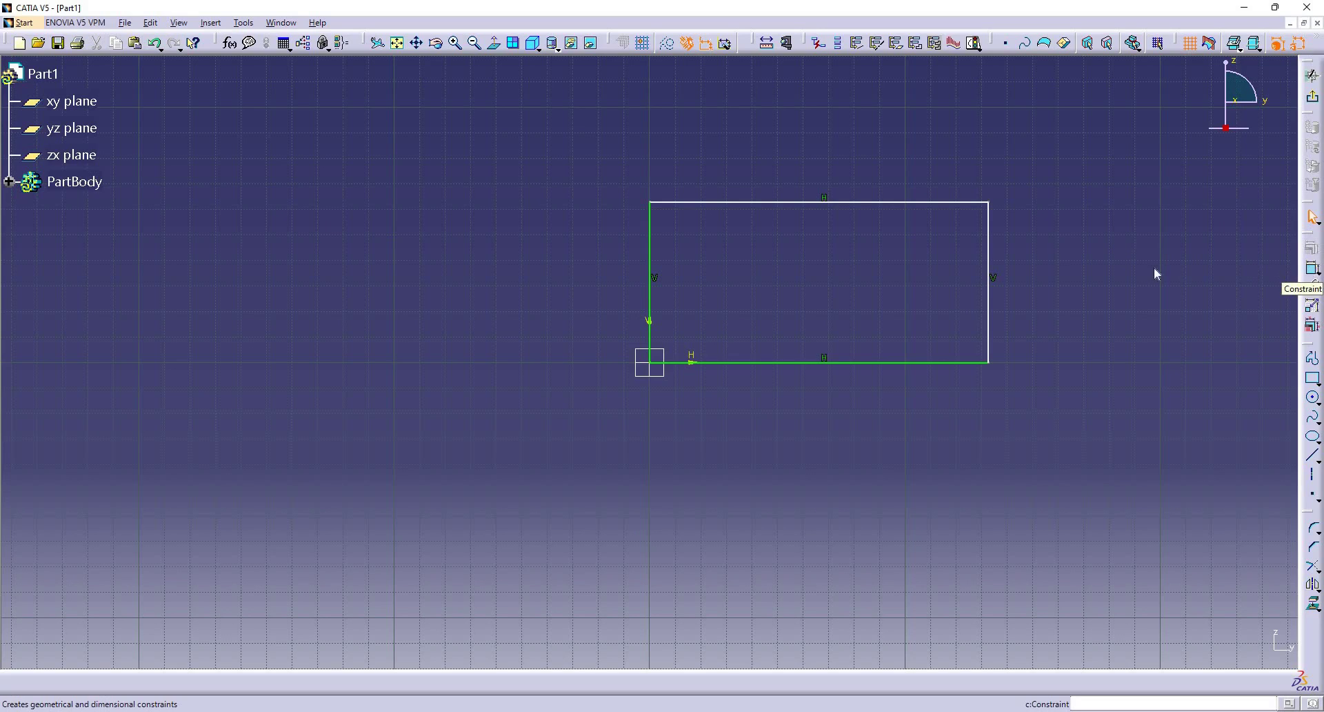
left_click(994, 236)
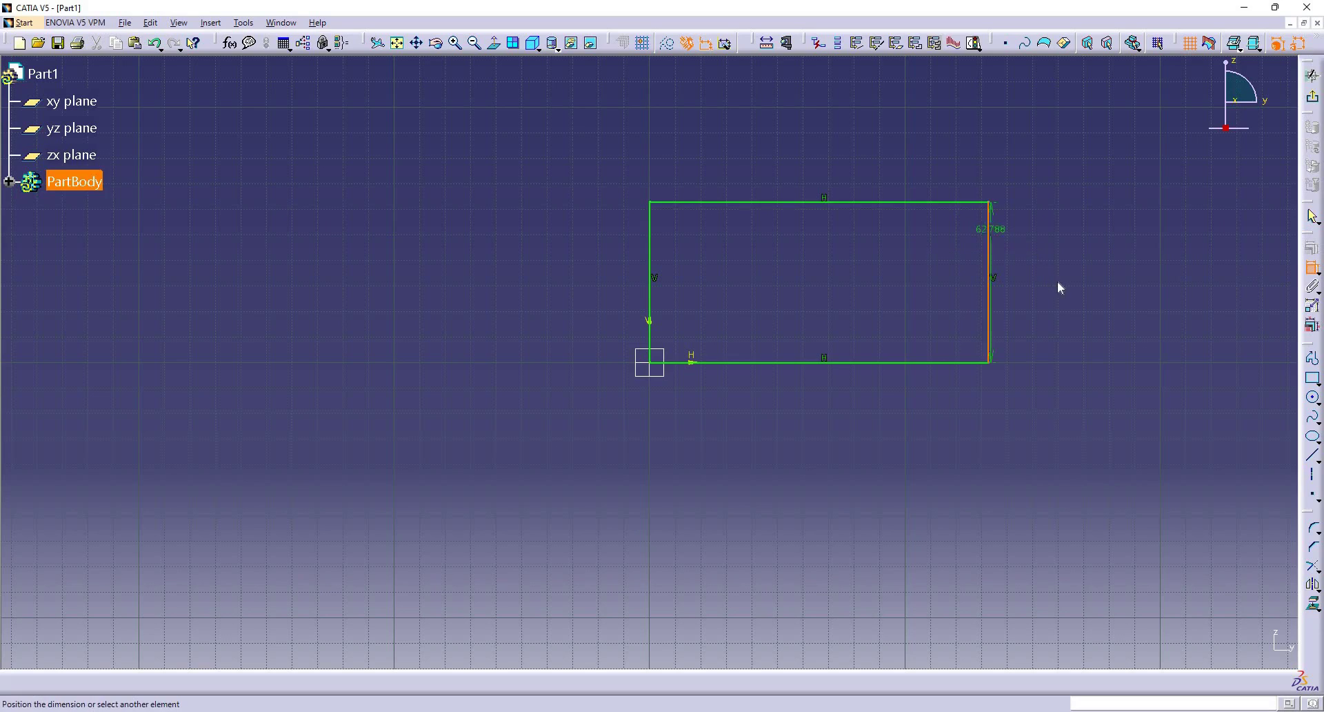
left_click(938, 203)
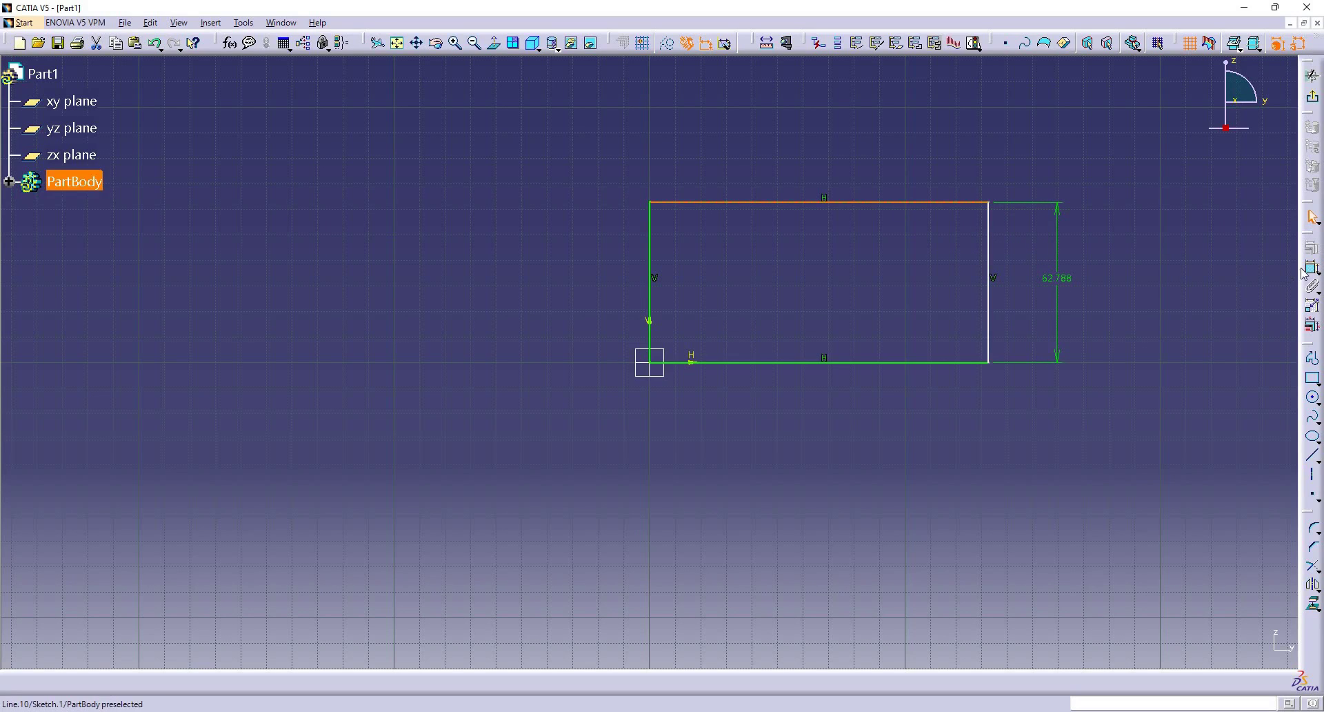
left_click(822, 146)
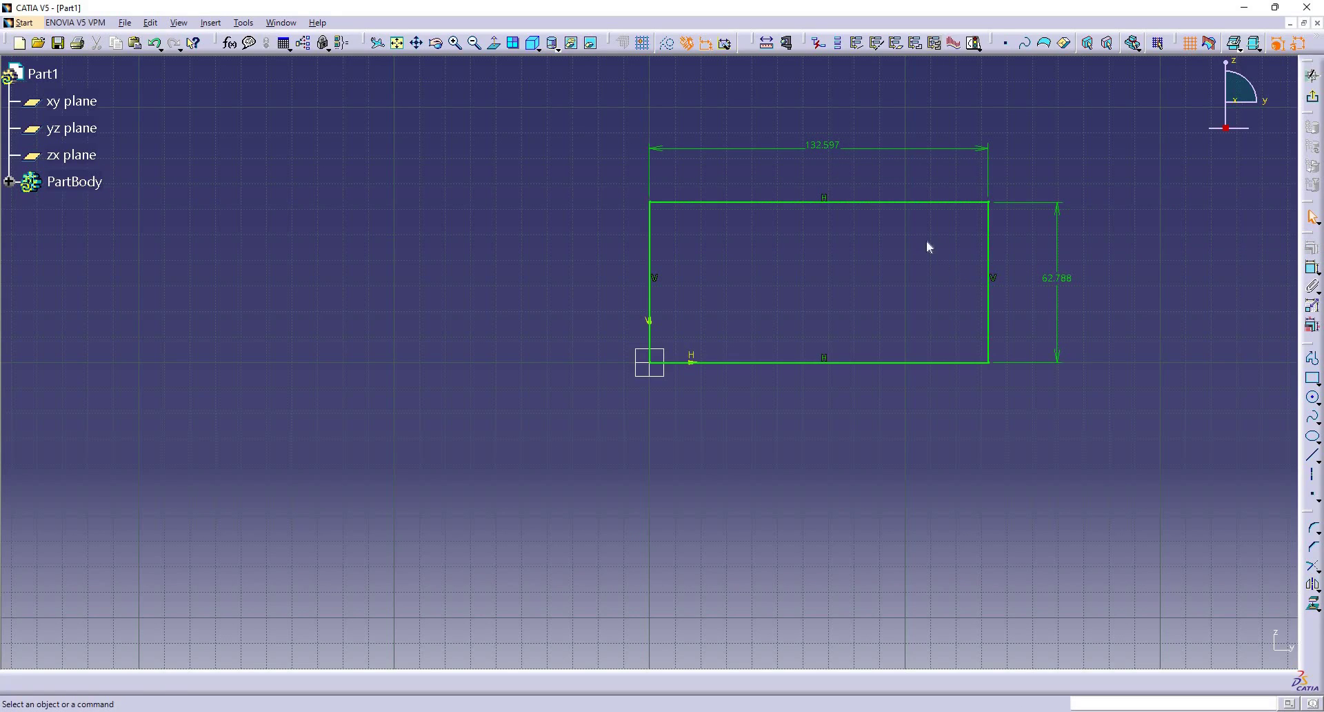
Step: Set the rectangle's height dimension to 70 mm and its width dimension to 150 mm
double_click(1064, 285)
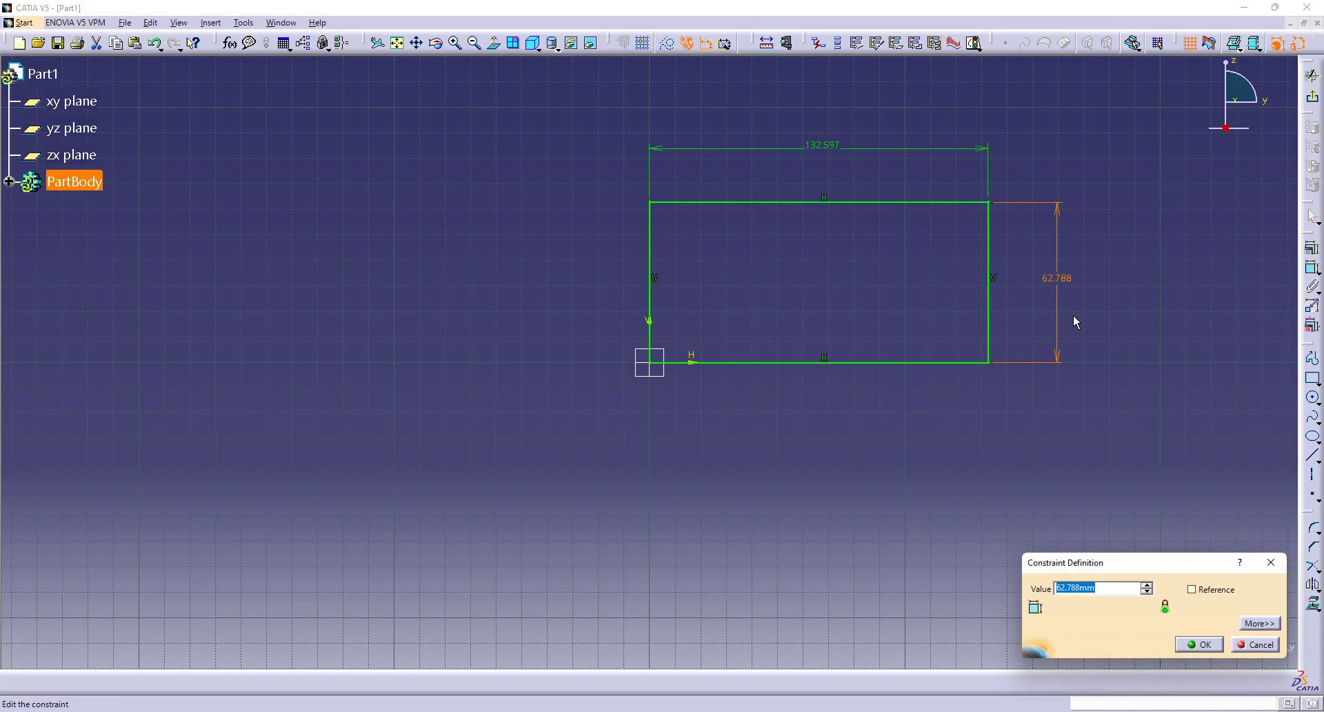
type("70")
key("Return")
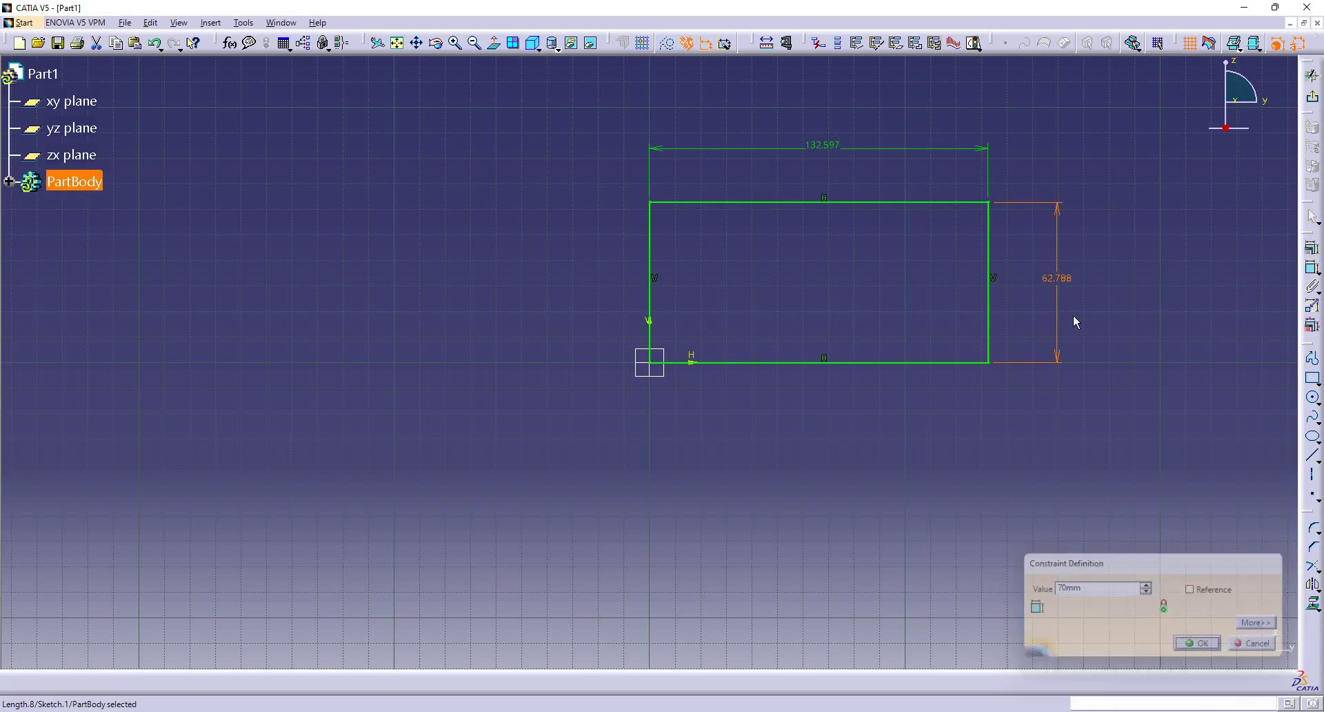
double_click(823, 131)
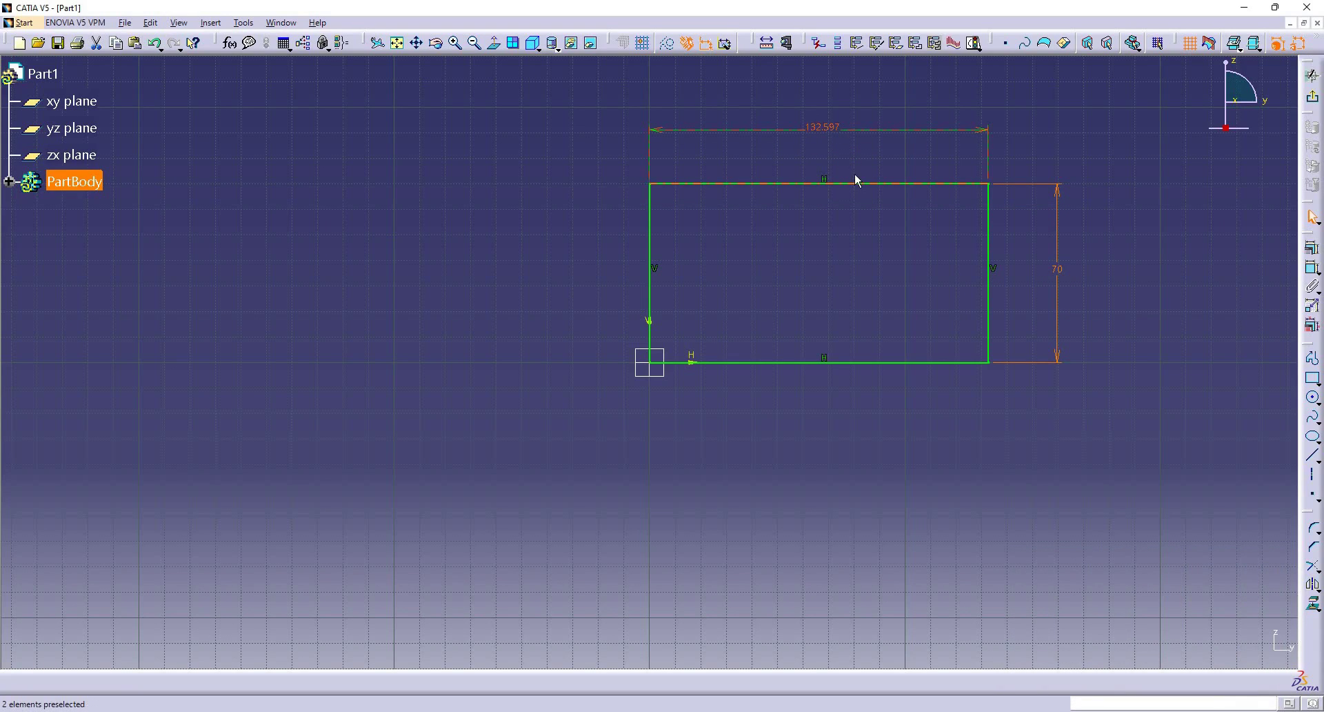
type("150")
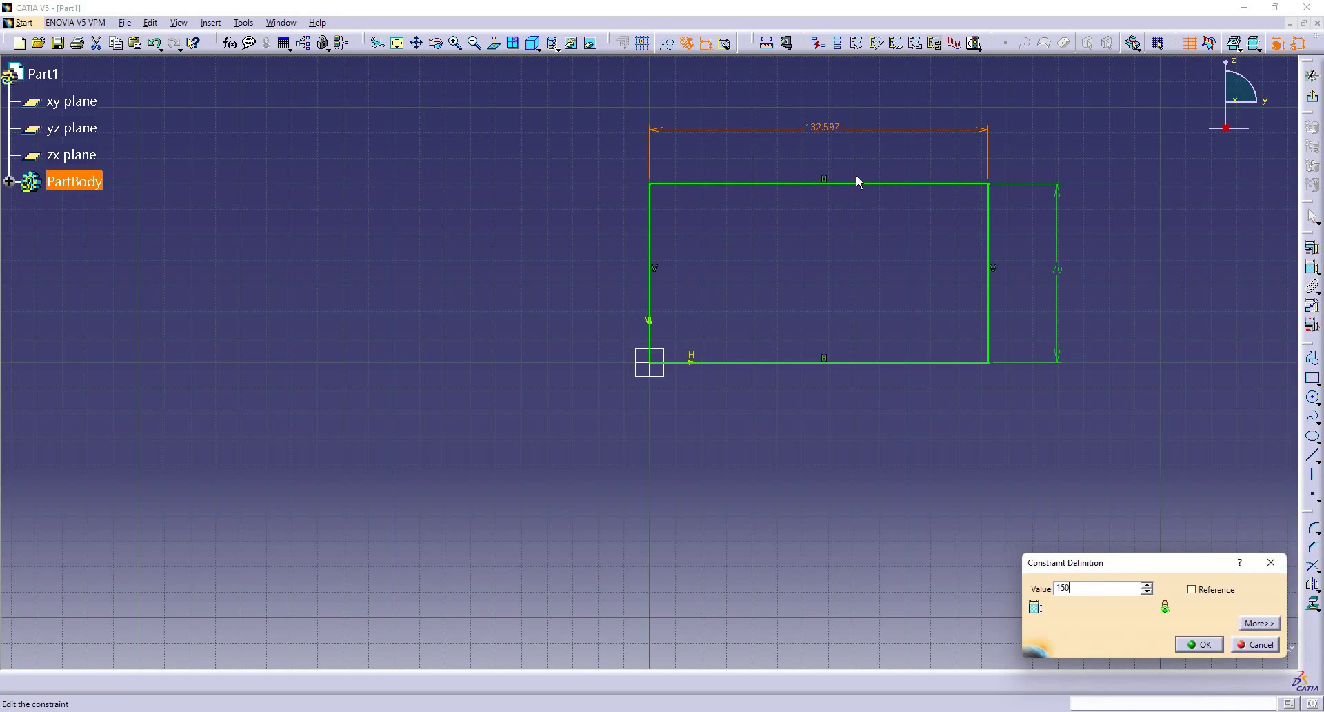
key("Return")
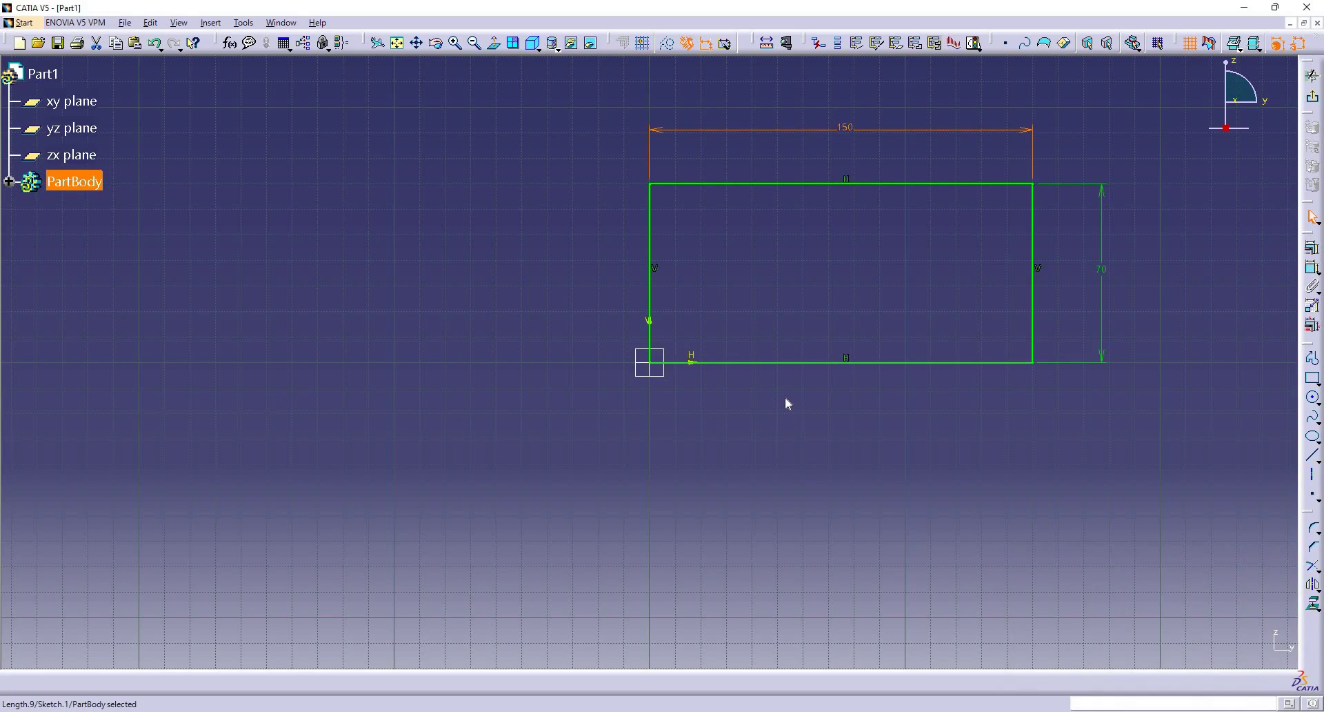
left_click(785, 398)
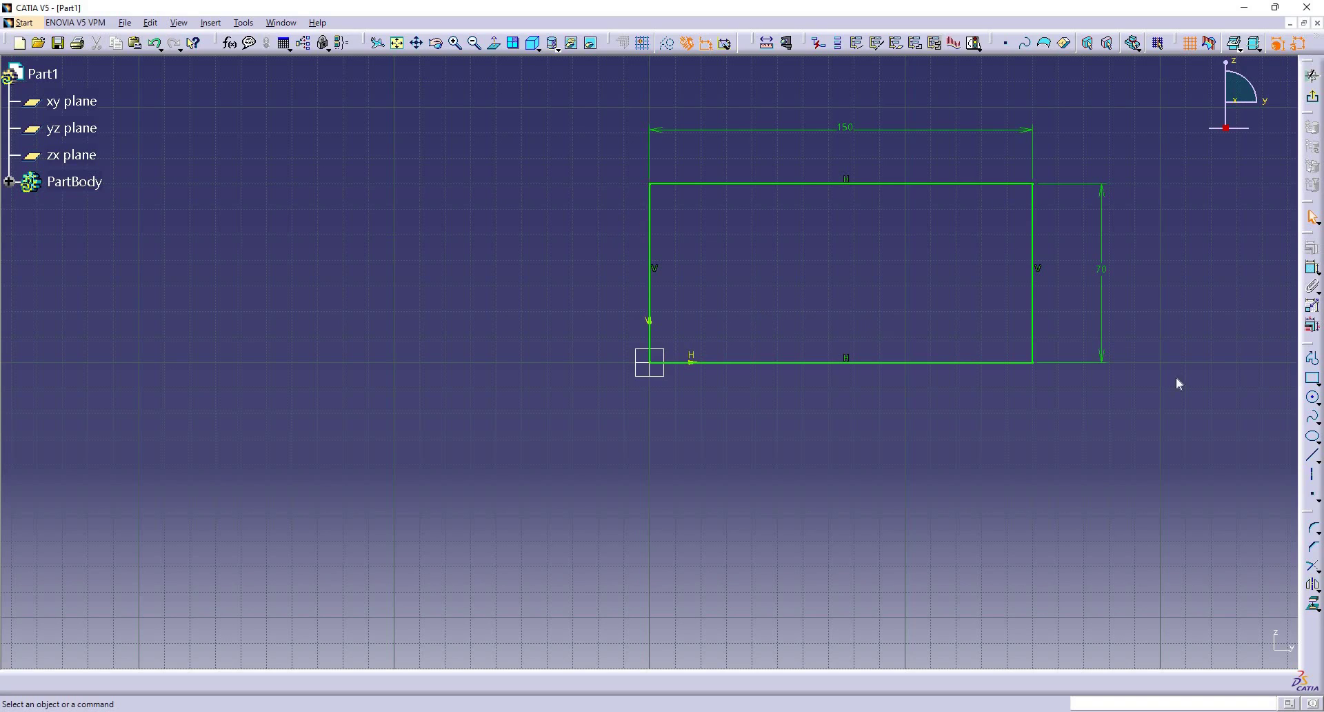
Step: Draw an oriented rectangle about 107 mm wide and 77 mm high, extending downward from a corner at about (-200, 0) mm
left_click(1315, 383)
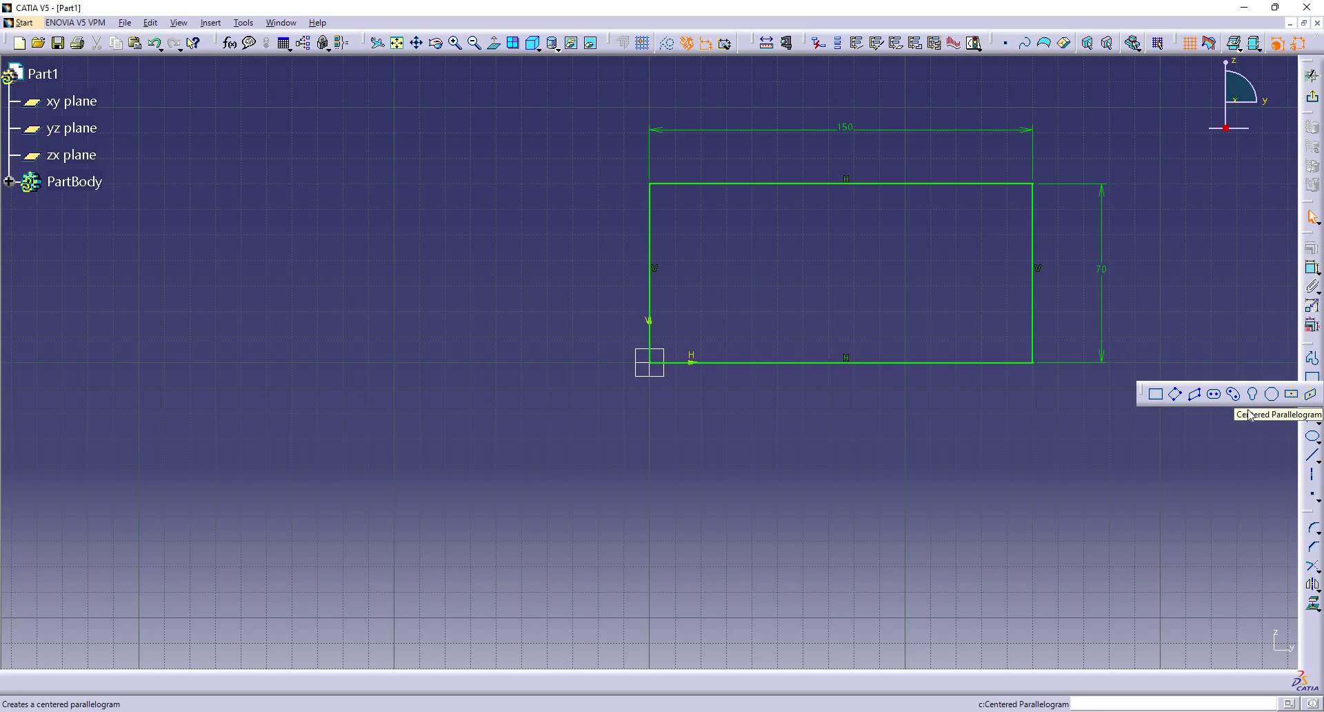
left_click(1177, 394)
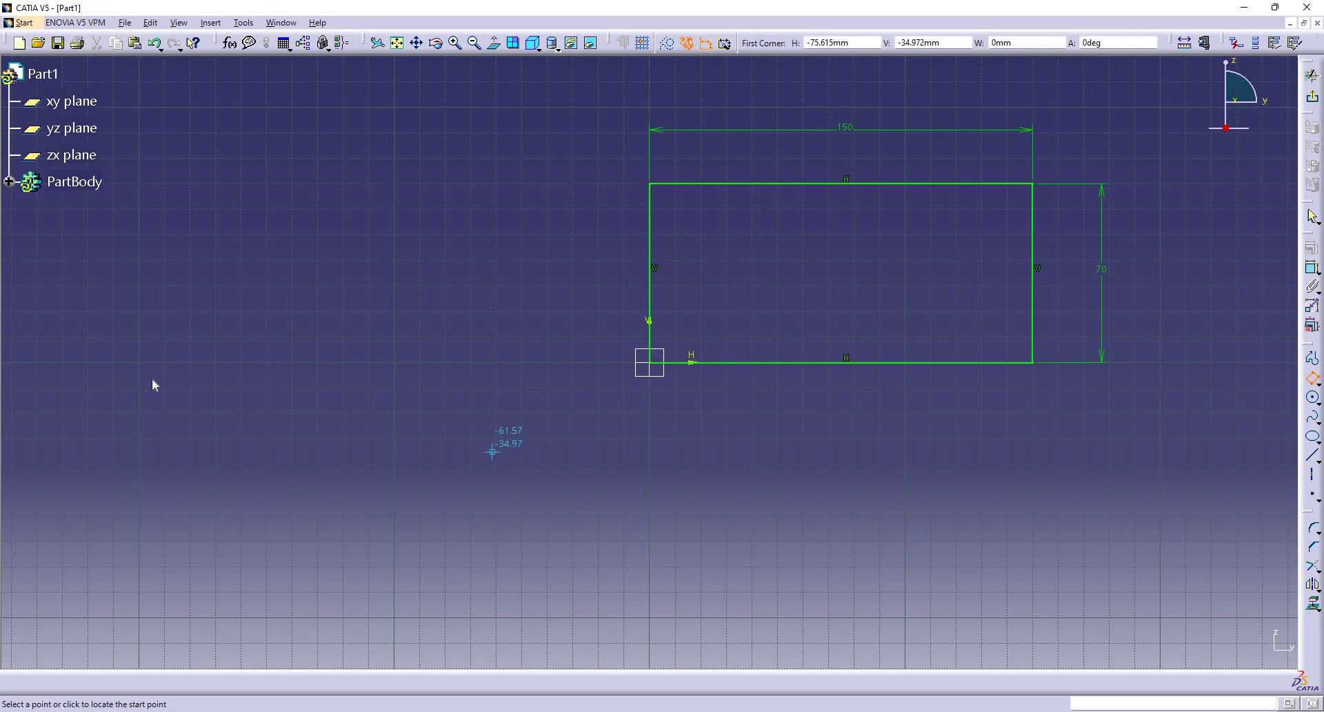
left_click(138, 366)
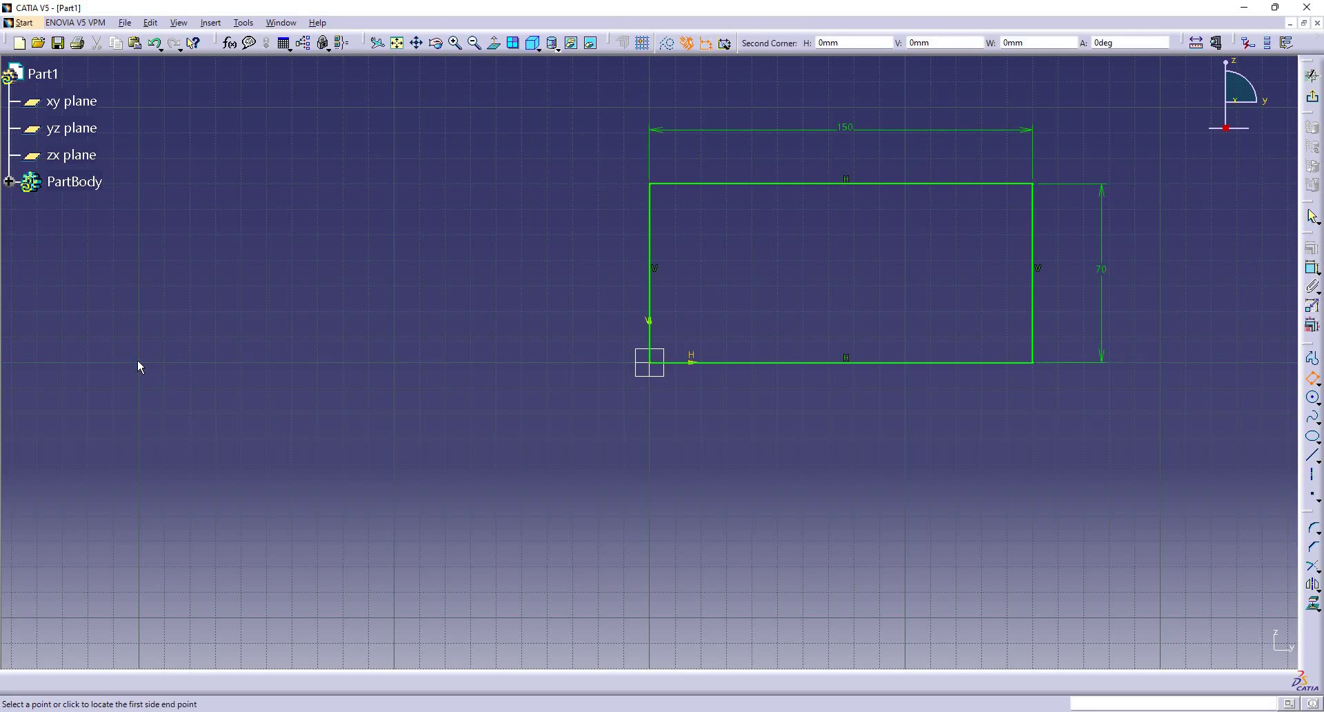
left_click(379, 362)
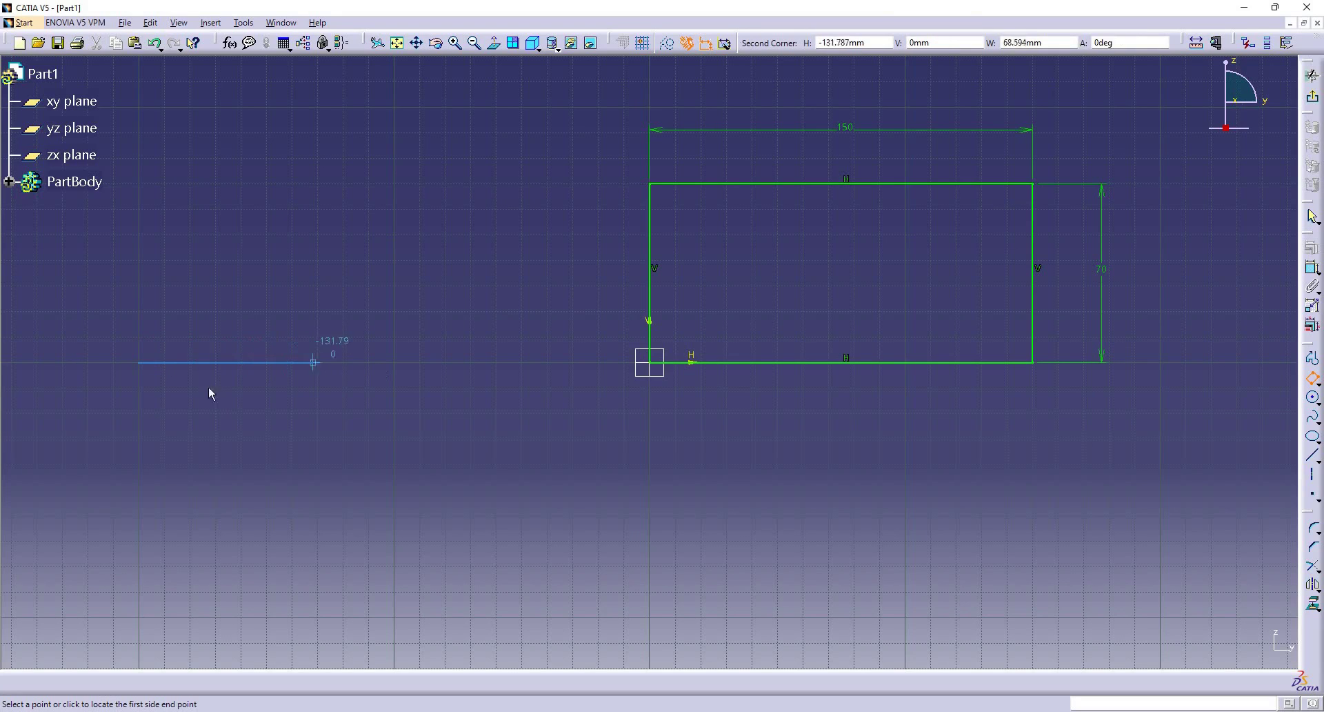
left_click(137, 560)
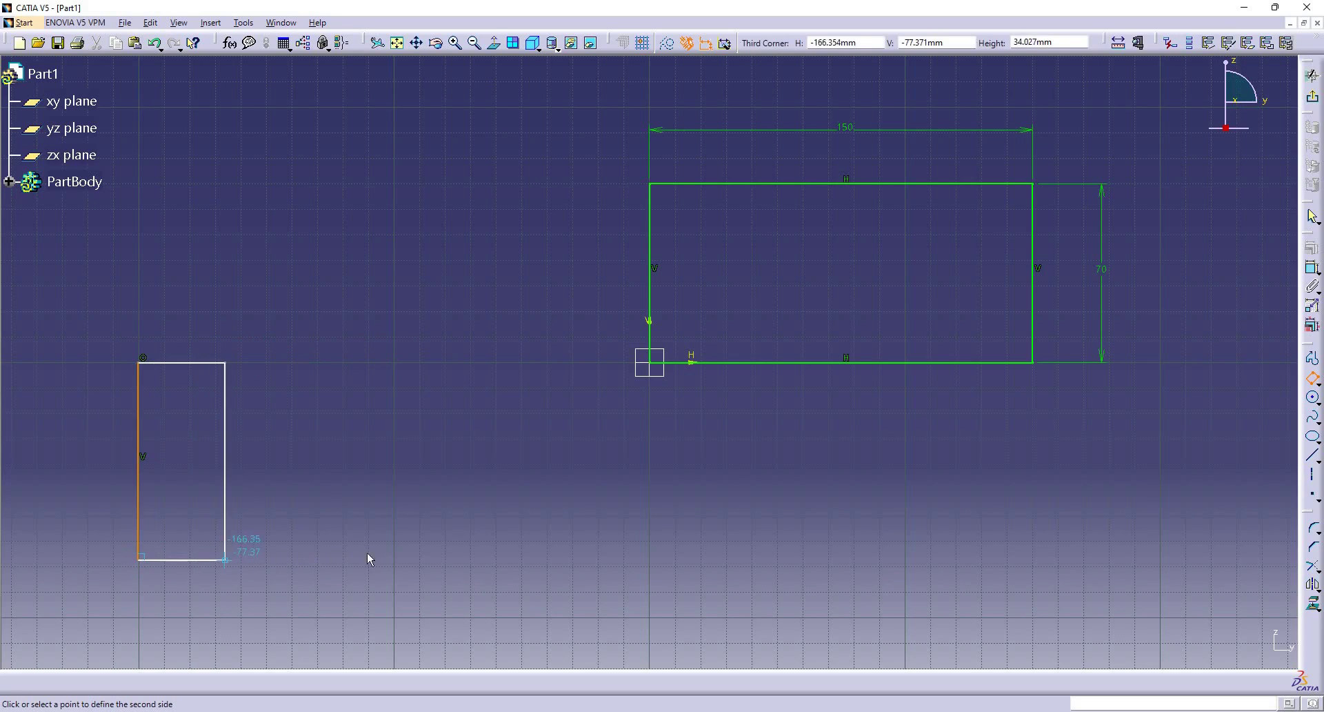
left_click(413, 560)
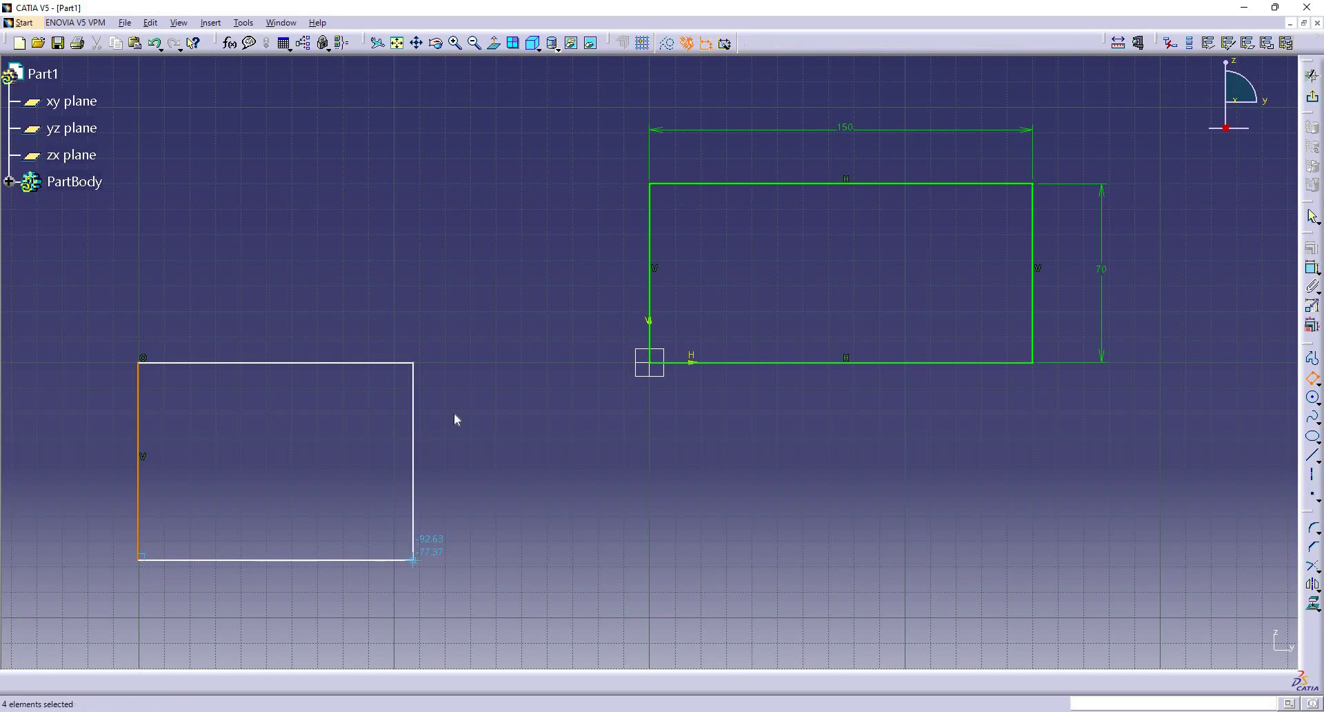
left_click(581, 455)
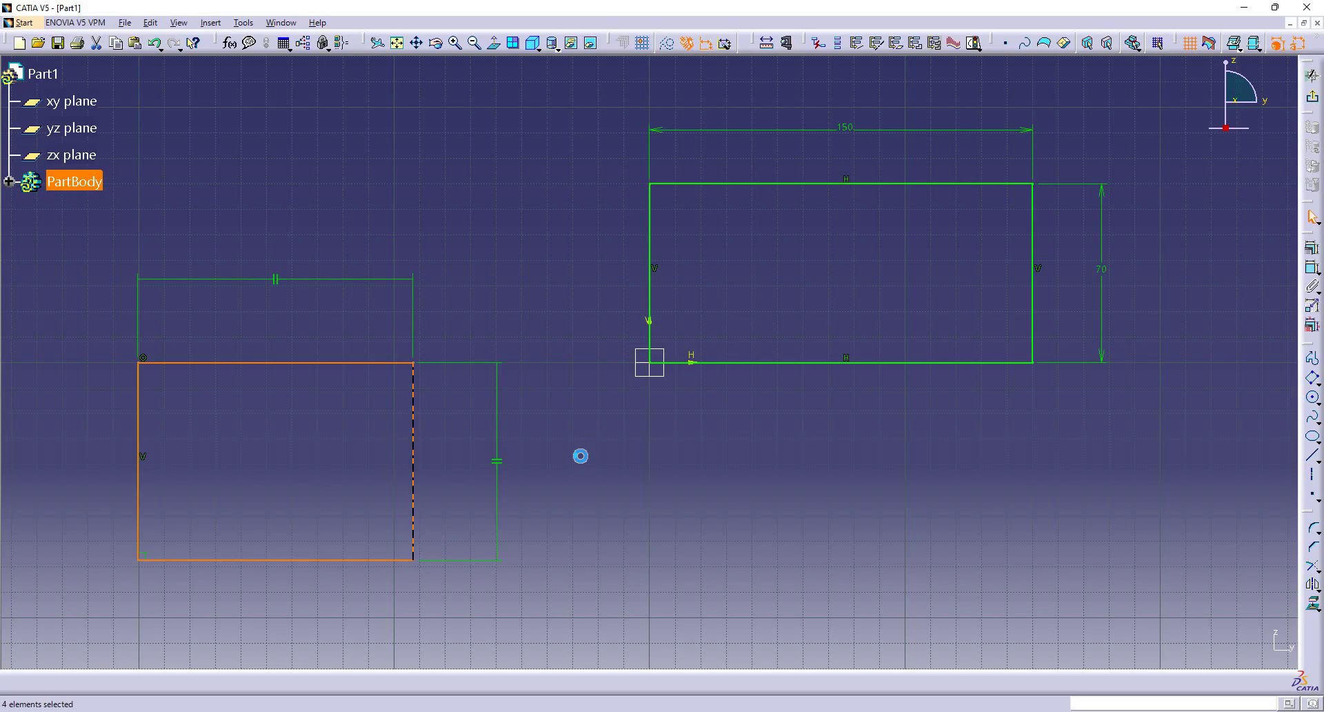
Step: Draw a parallelogram below the dimensioned rectangle, with its first corner at about (-33, -54) mm and third point at about (150, -80) mm
left_click(1319, 384)
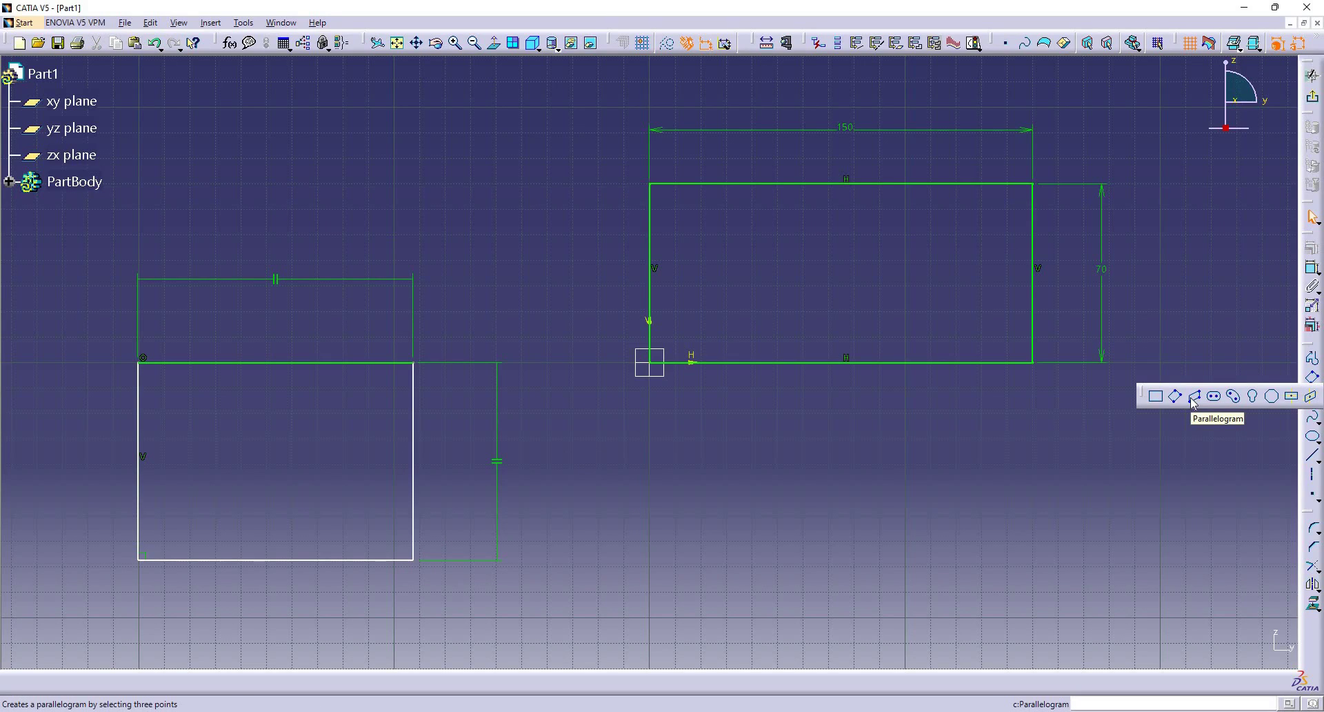
left_click(1194, 397)
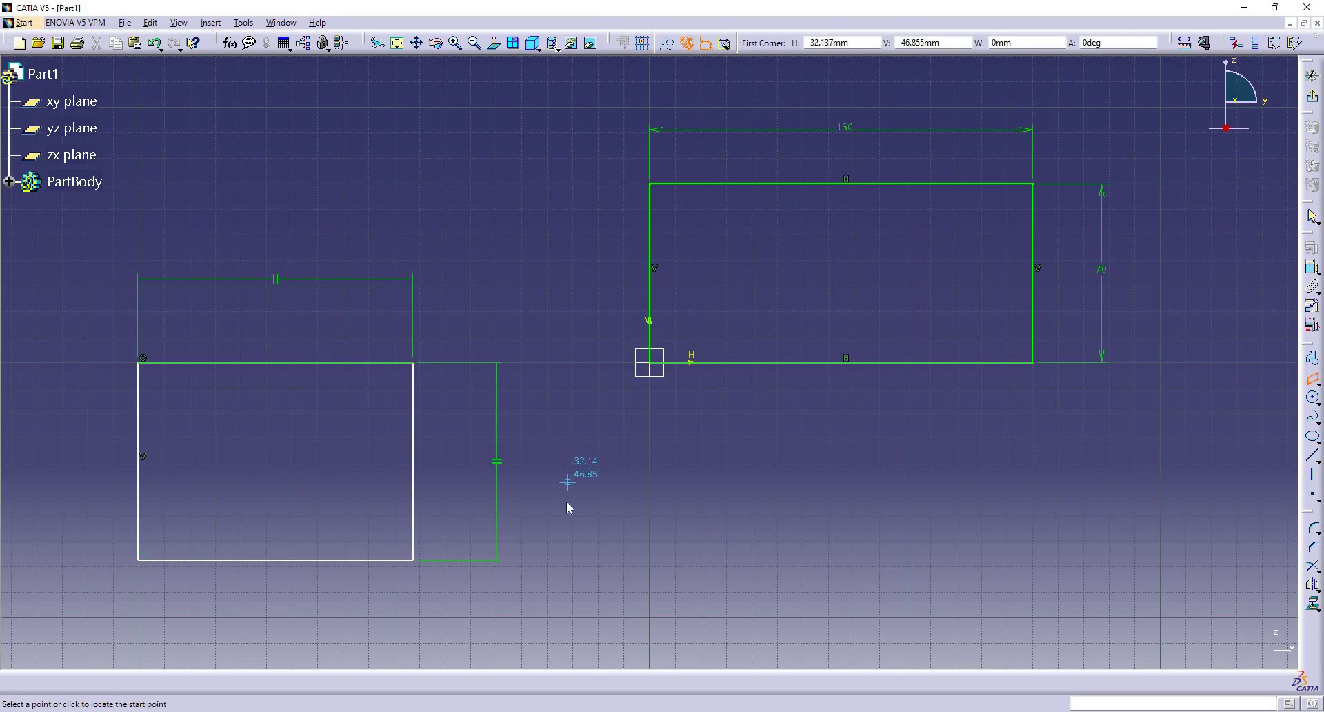
left_click(566, 500)
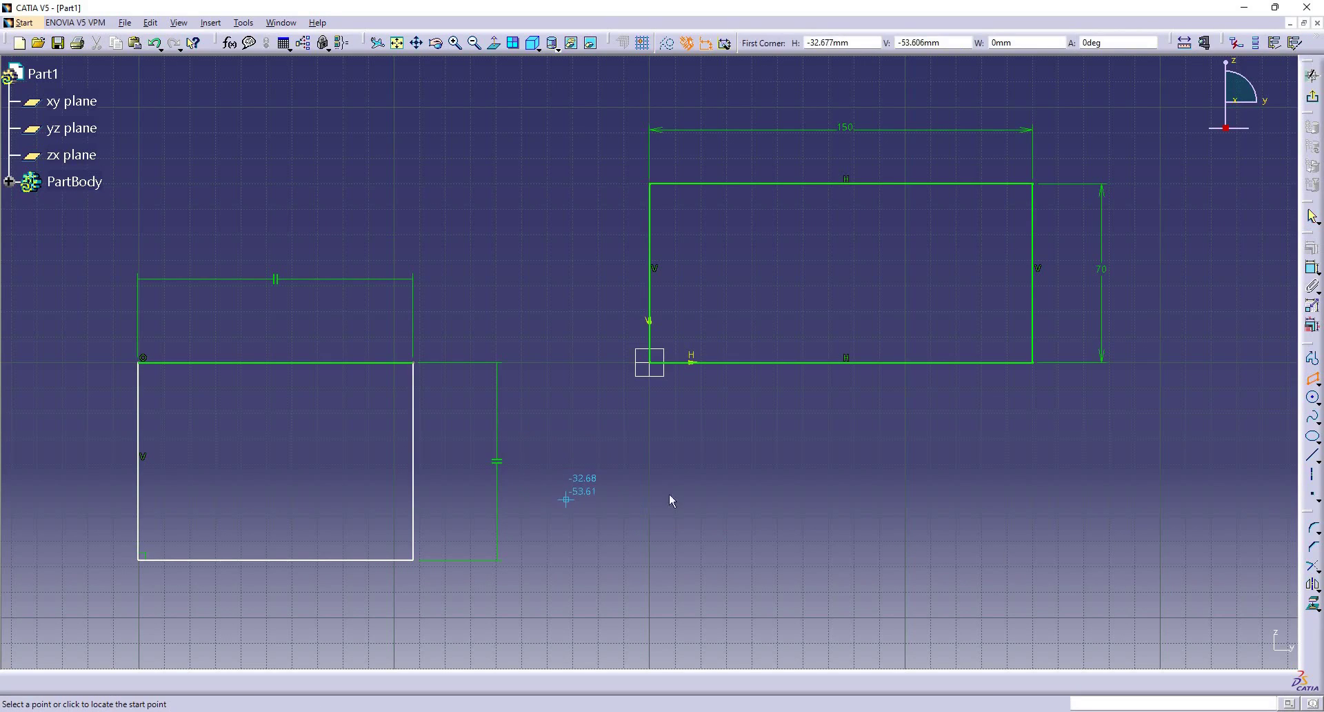
left_click(845, 447)
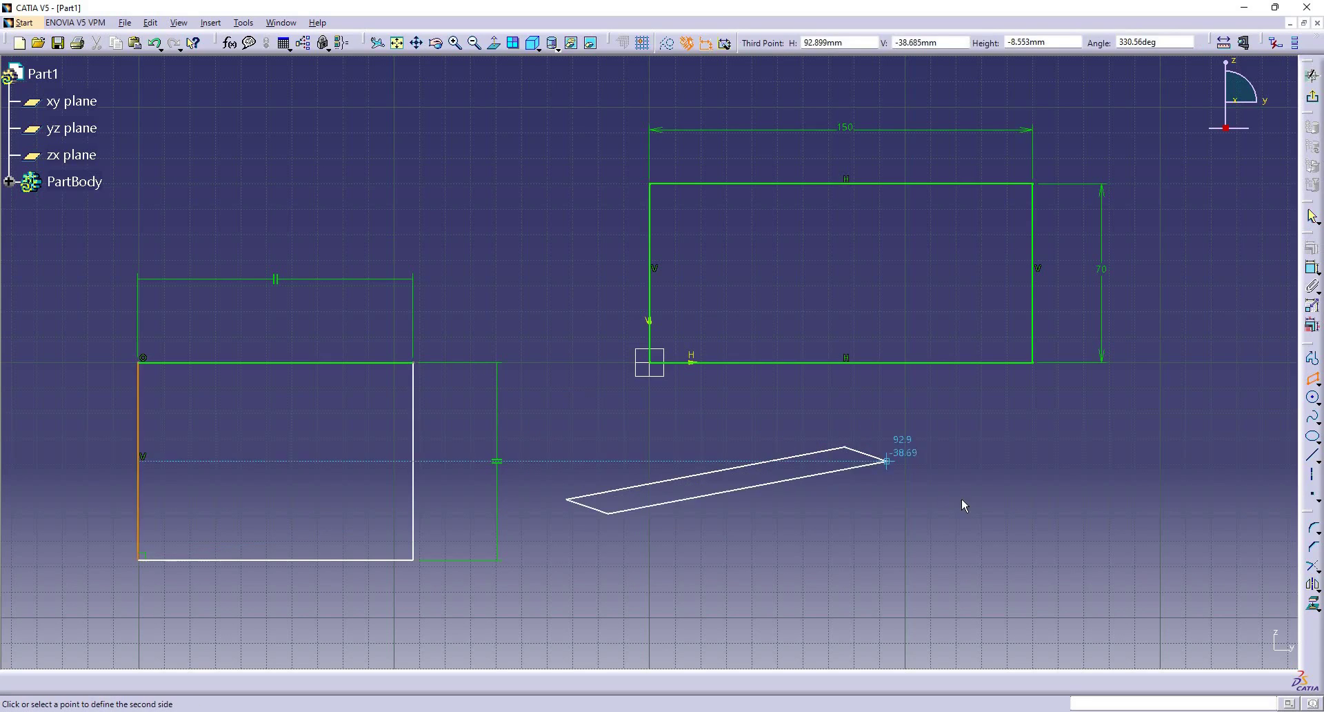
left_click(1033, 566)
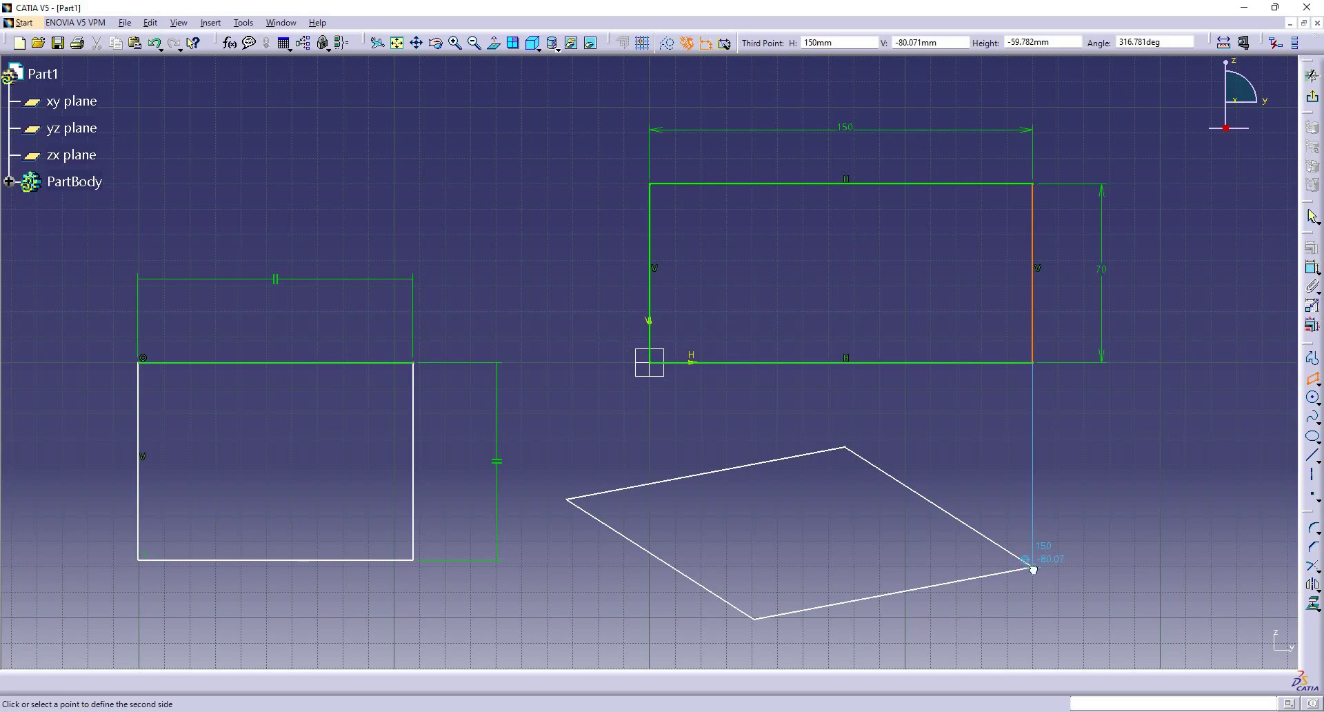
left_click(965, 449)
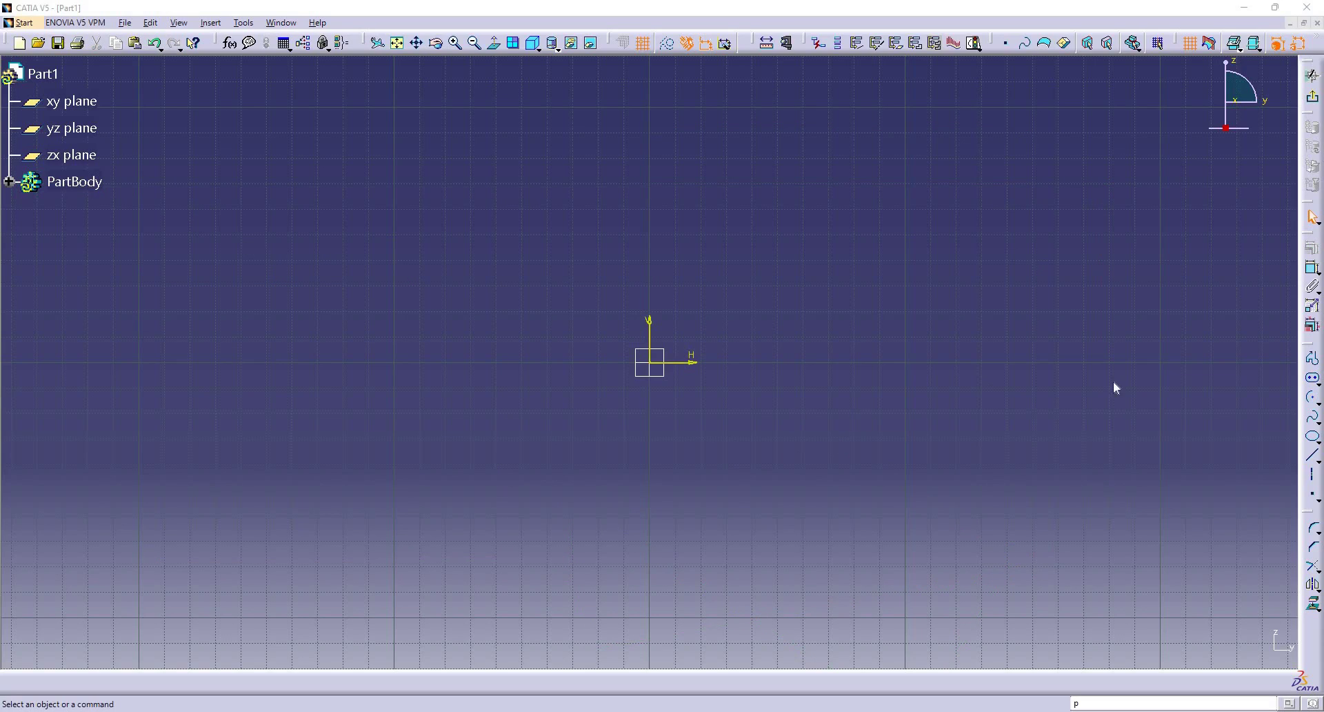
Step: Draw a horizontal elongated hole above the origin with centers at (-50, 60) and (60, 60) mm and a radius of about 32 mm
left_click(1312, 381)
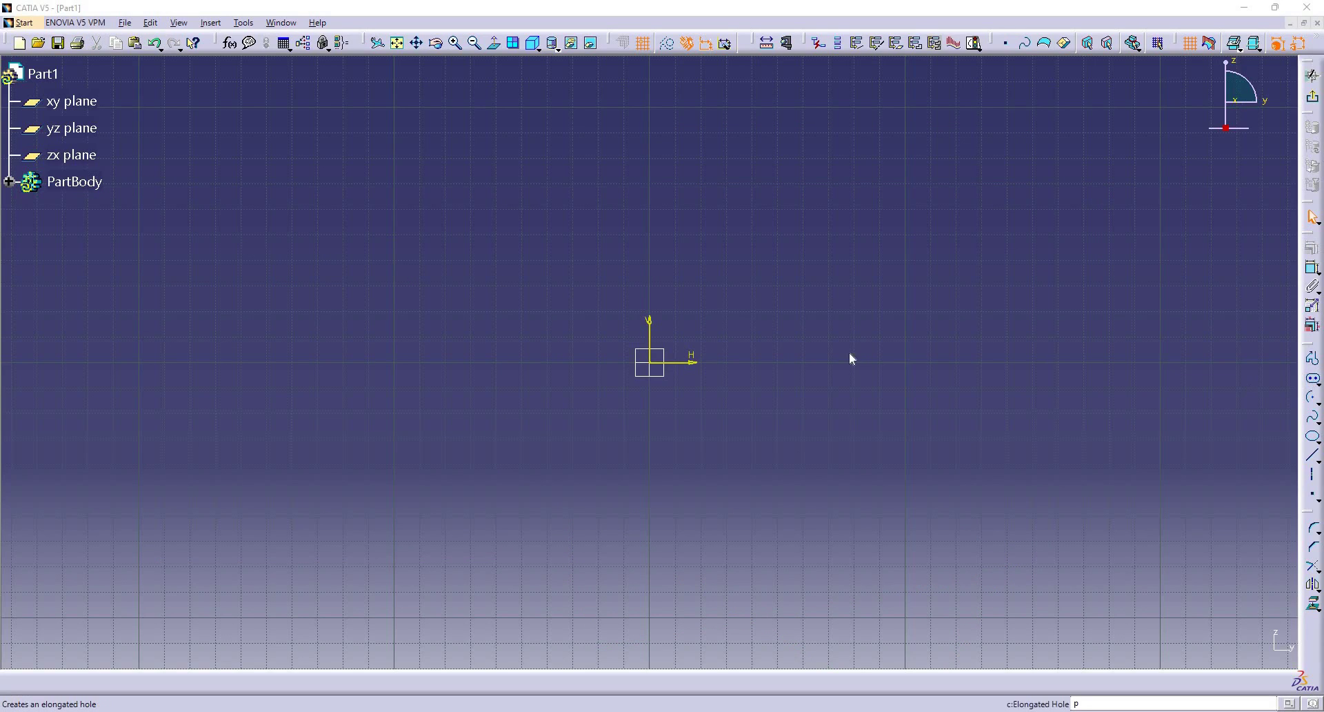
left_click(527, 209)
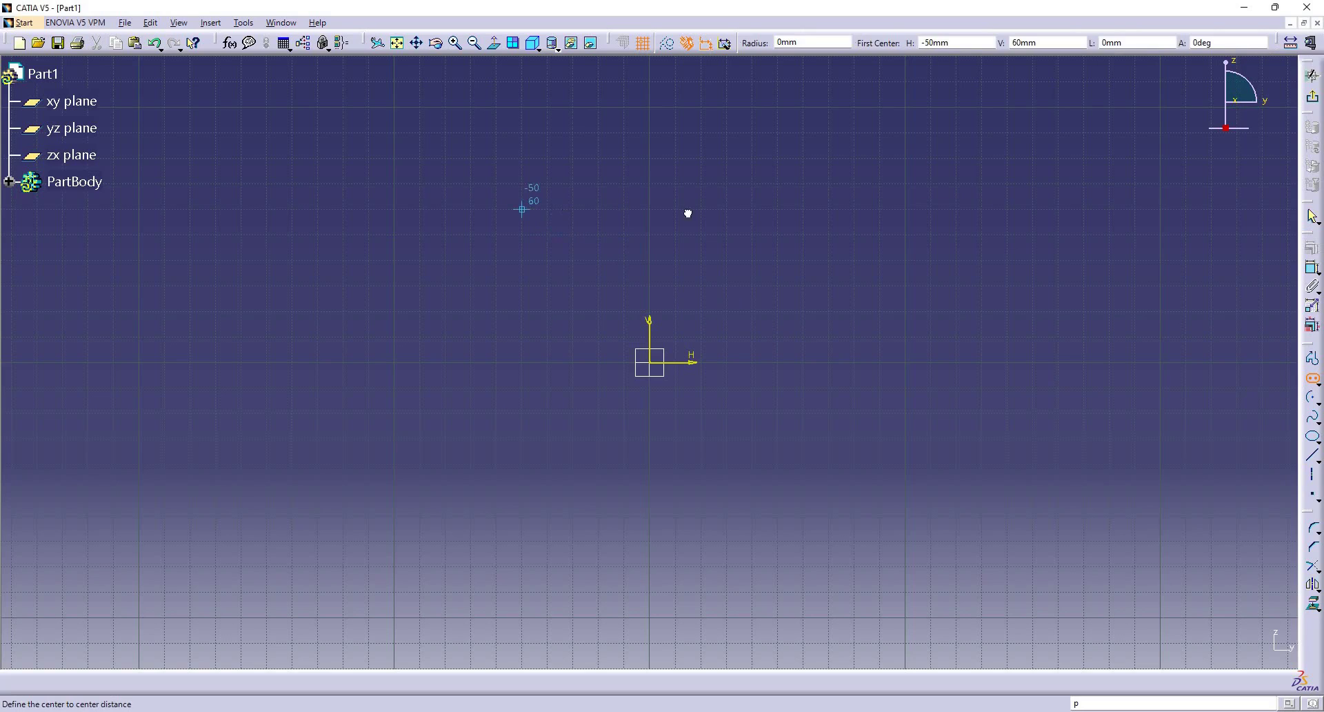
left_click(802, 209)
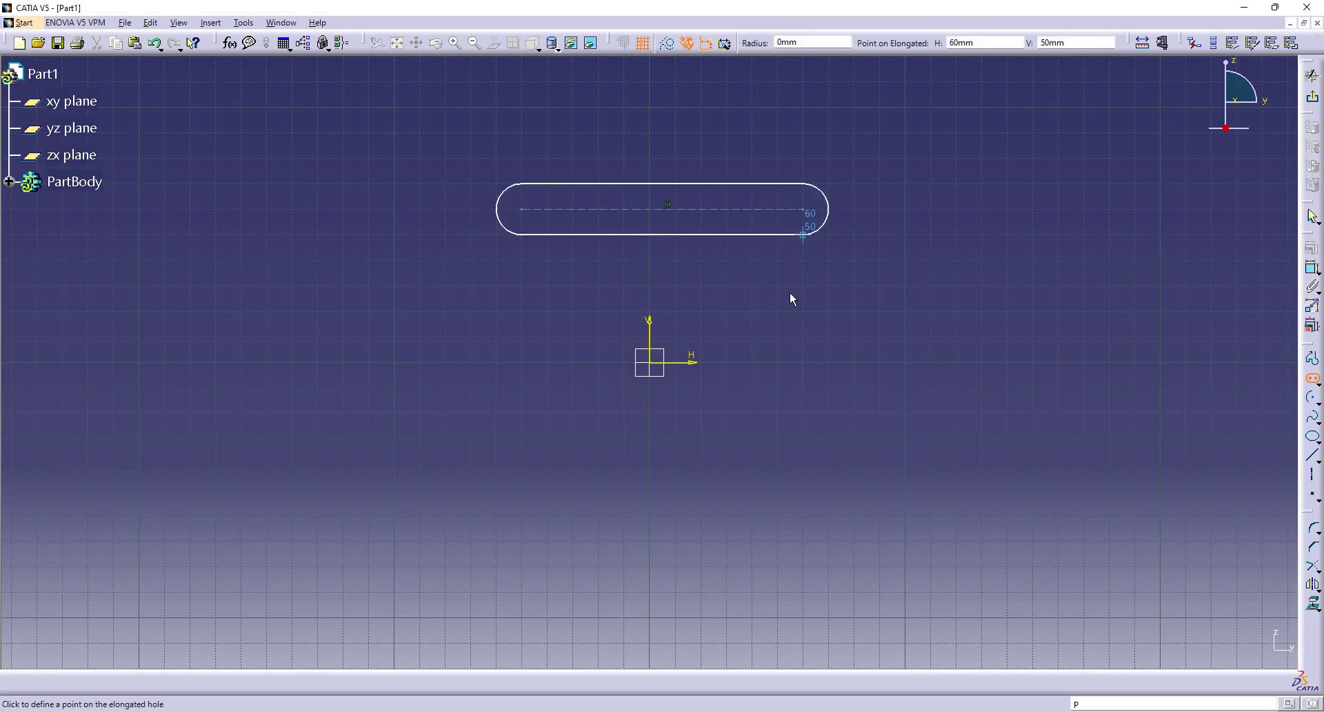
left_click(828, 284)
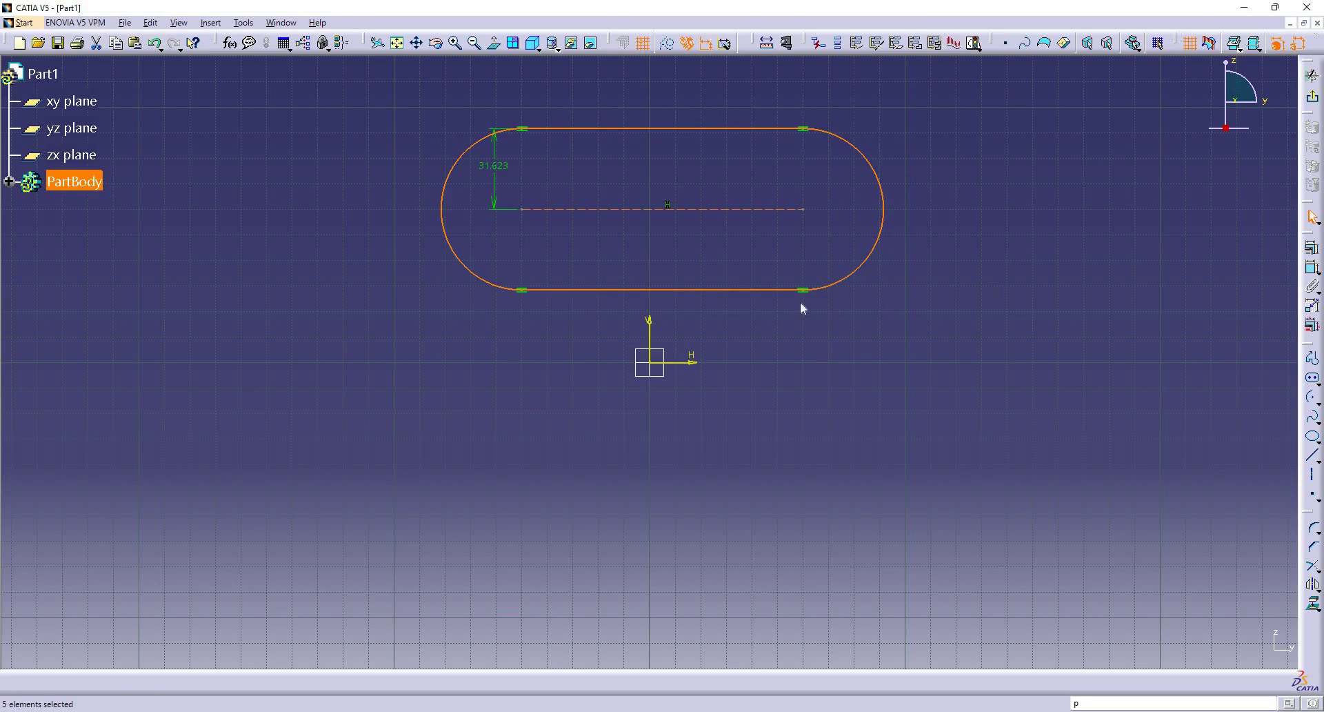
left_click(936, 363)
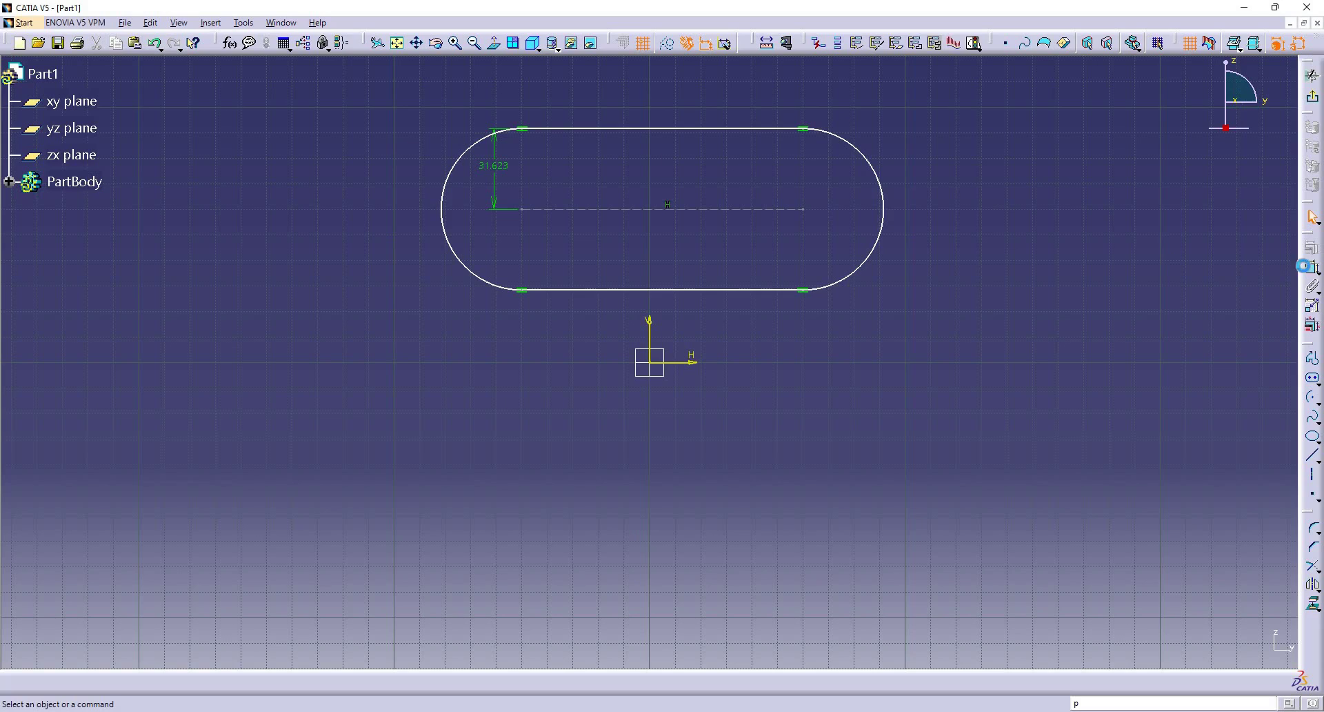
Step: Dimension the elongated hole's upper straight edge and set its length to 120 mm
left_click(1311, 268)
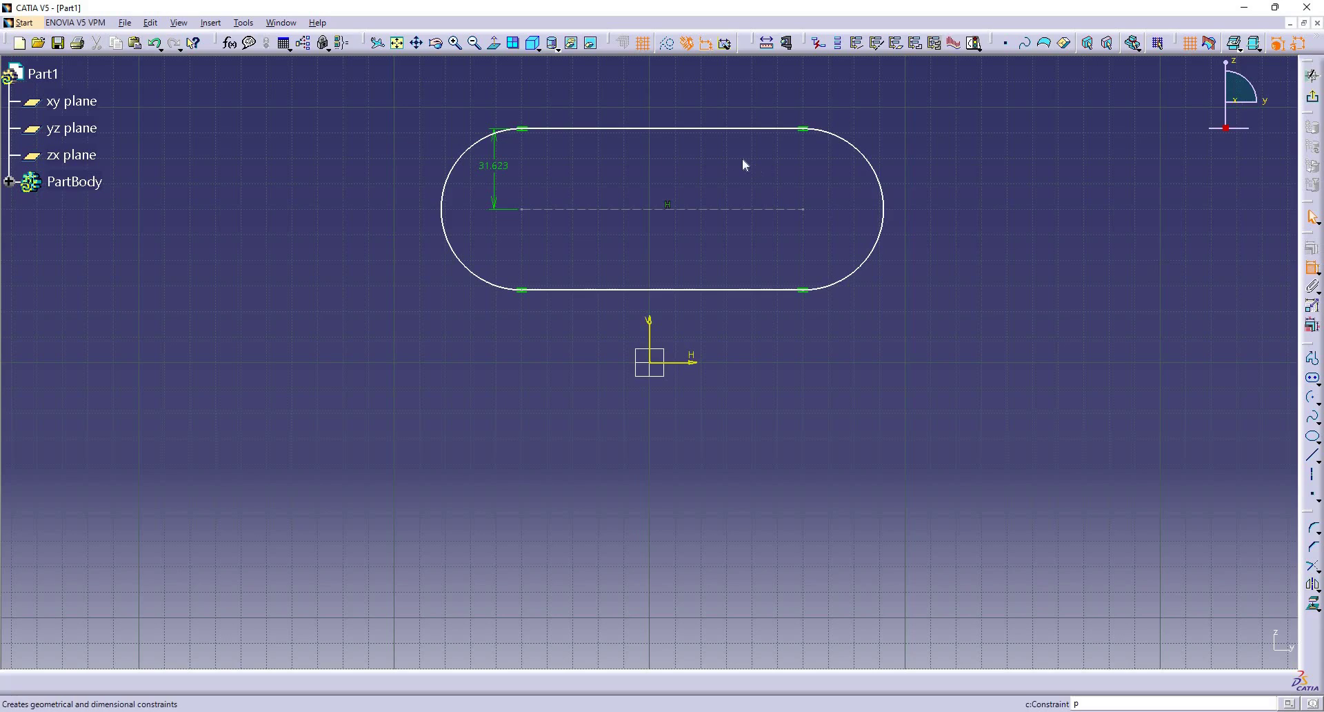
left_click(689, 129)
left_click(661, 100)
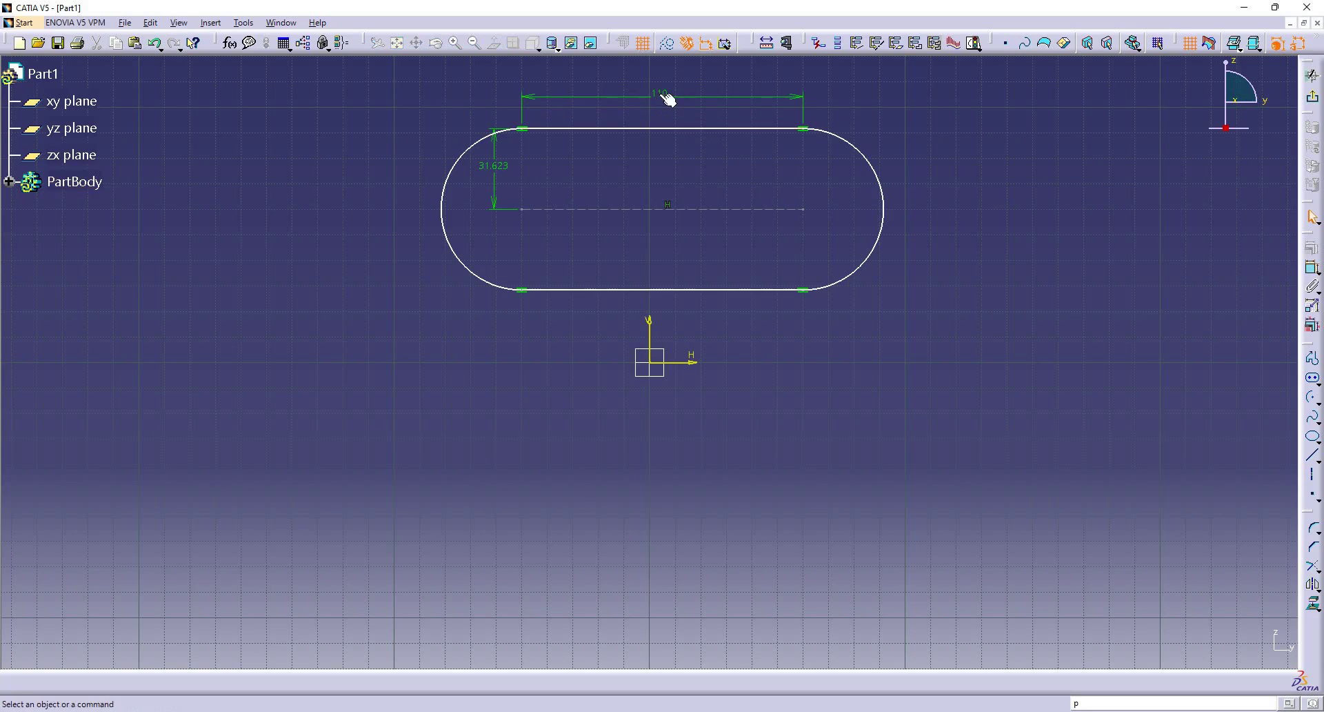
double_click(660, 94)
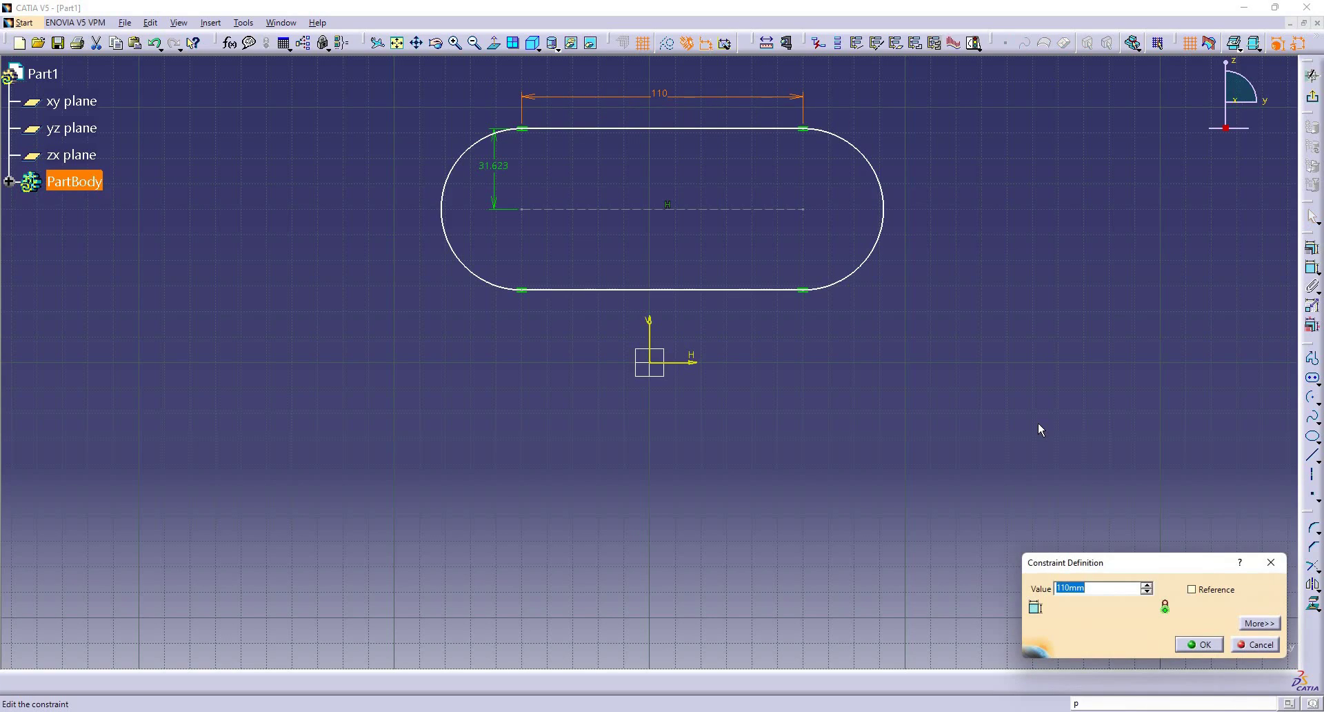
type("120")
key("Return")
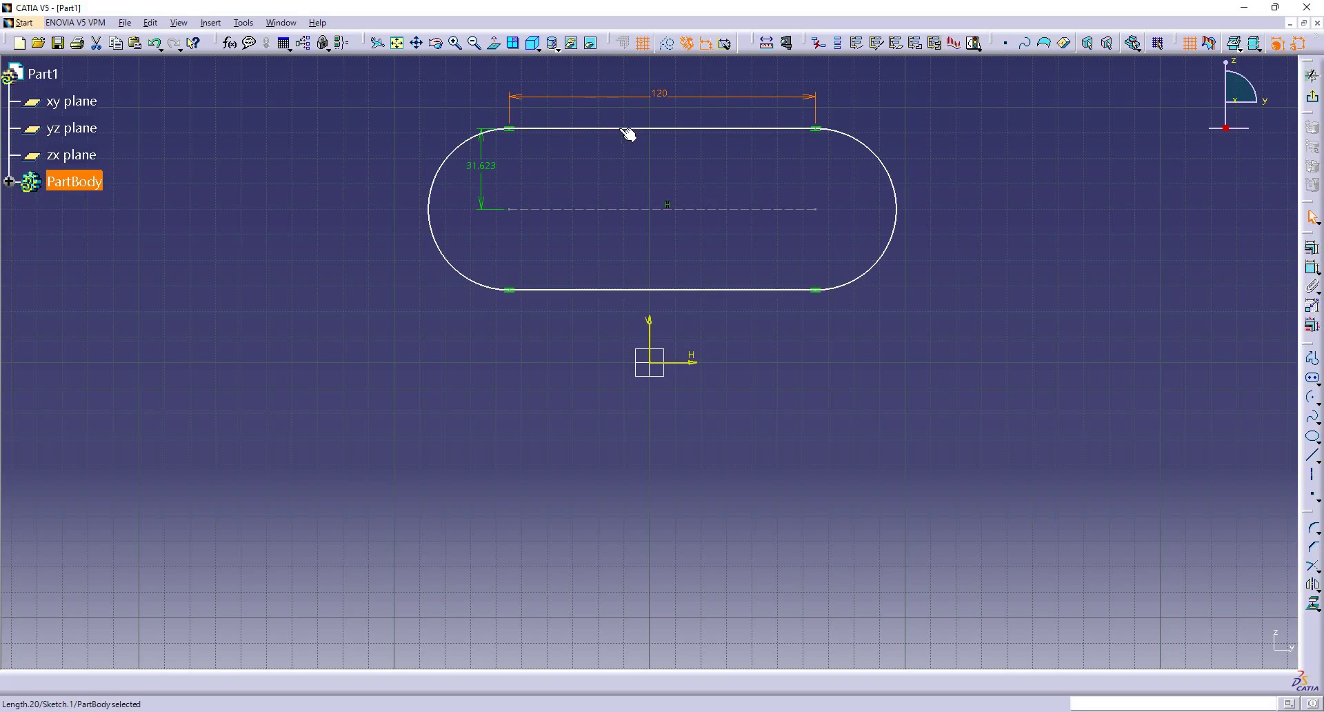
Step: Set the offset between the elongated hole's upper edge and its centerline to 50 mm
double_click(481, 165)
type("50")
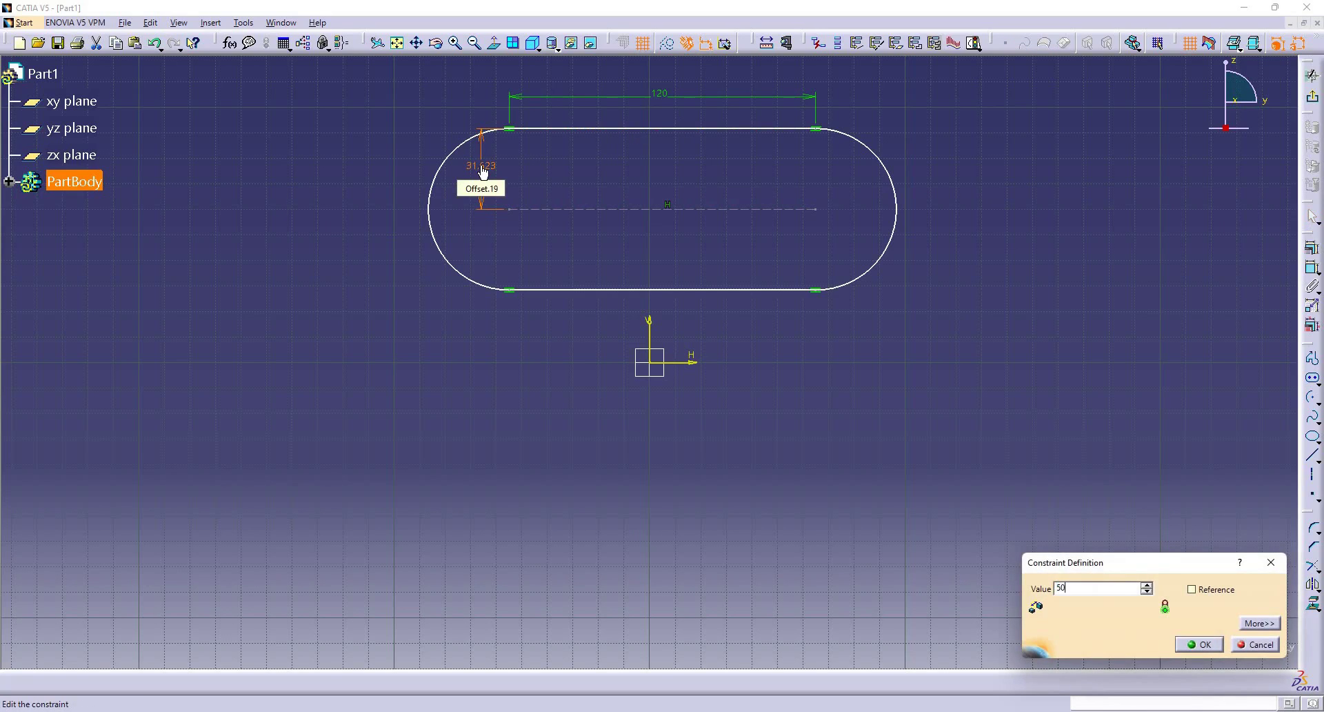
key("Return")
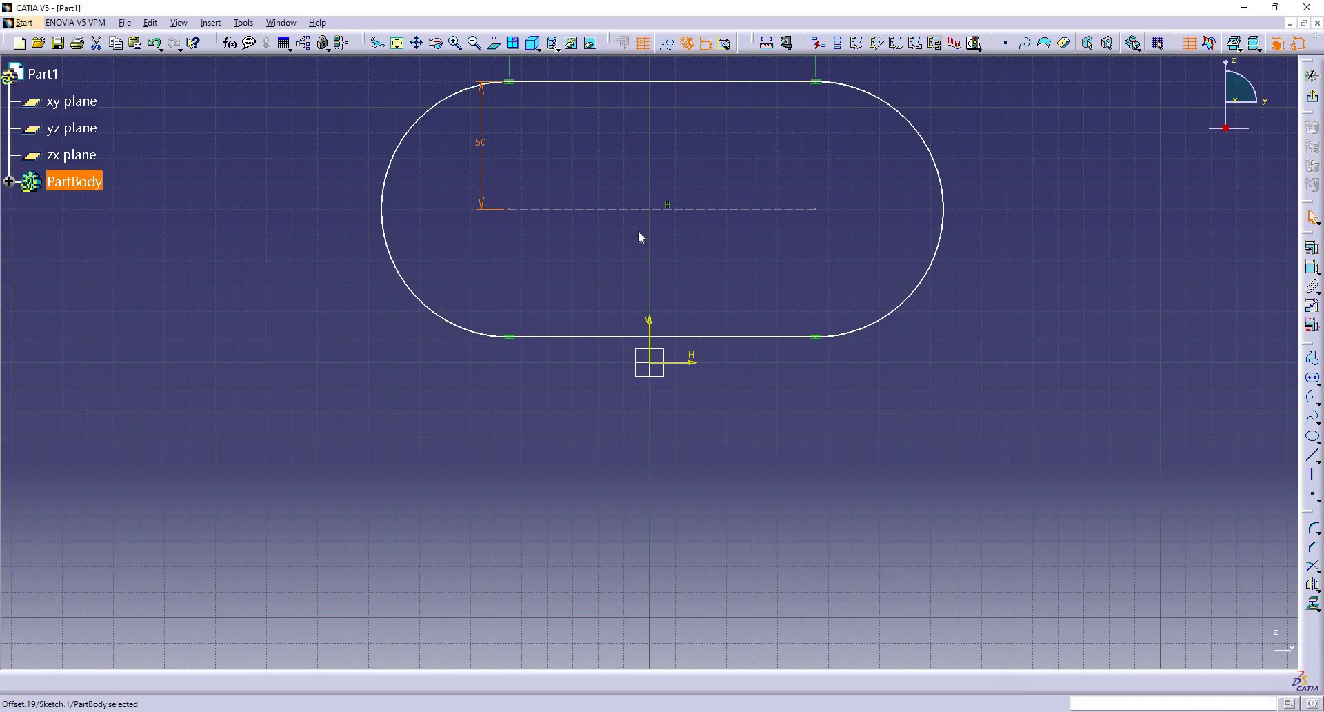
left_click(474, 43)
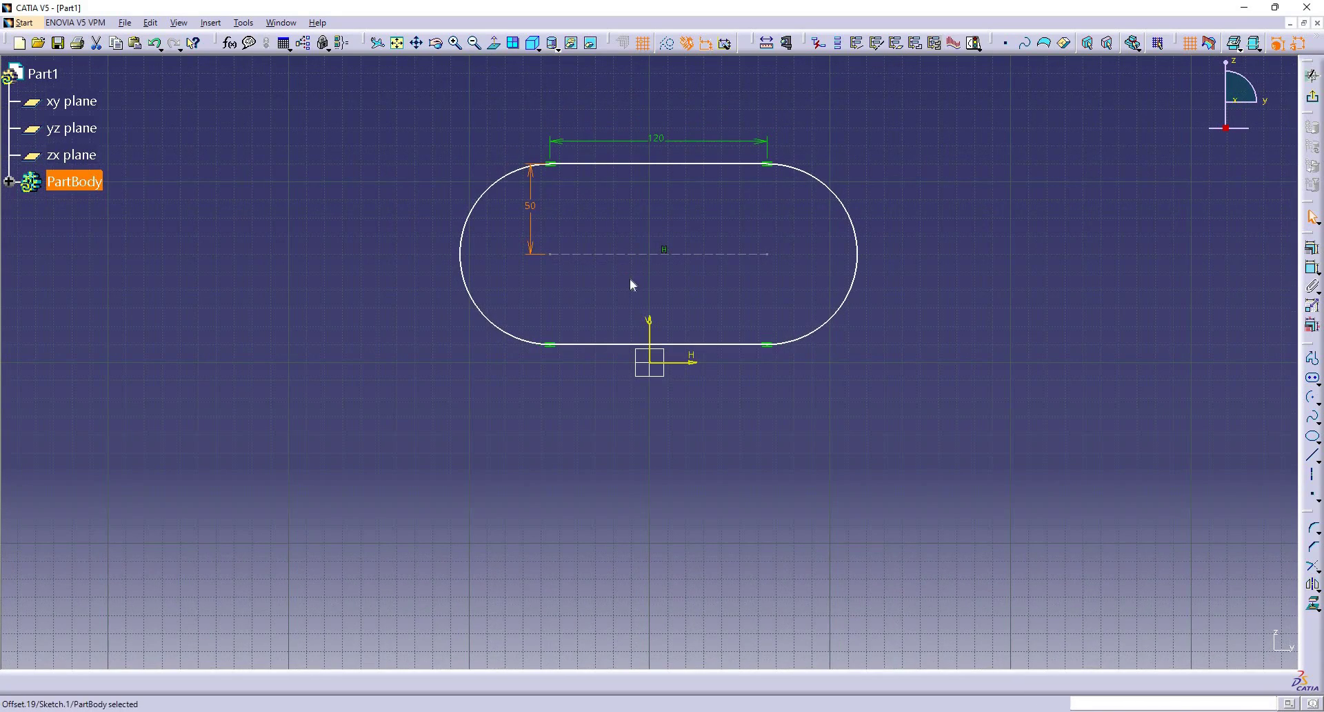
key("Escape")
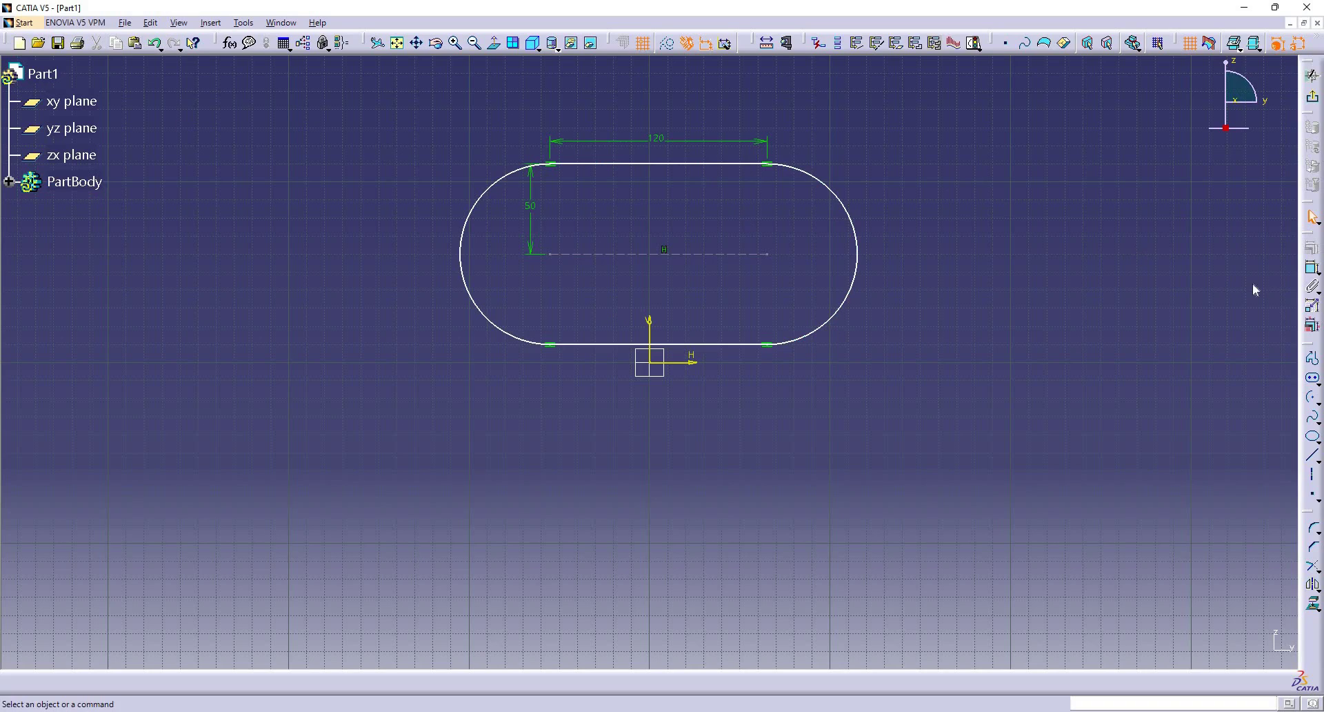
Step: Try to add a radius dimension to the elongated hole's right-hand arc
left_click(1312, 267)
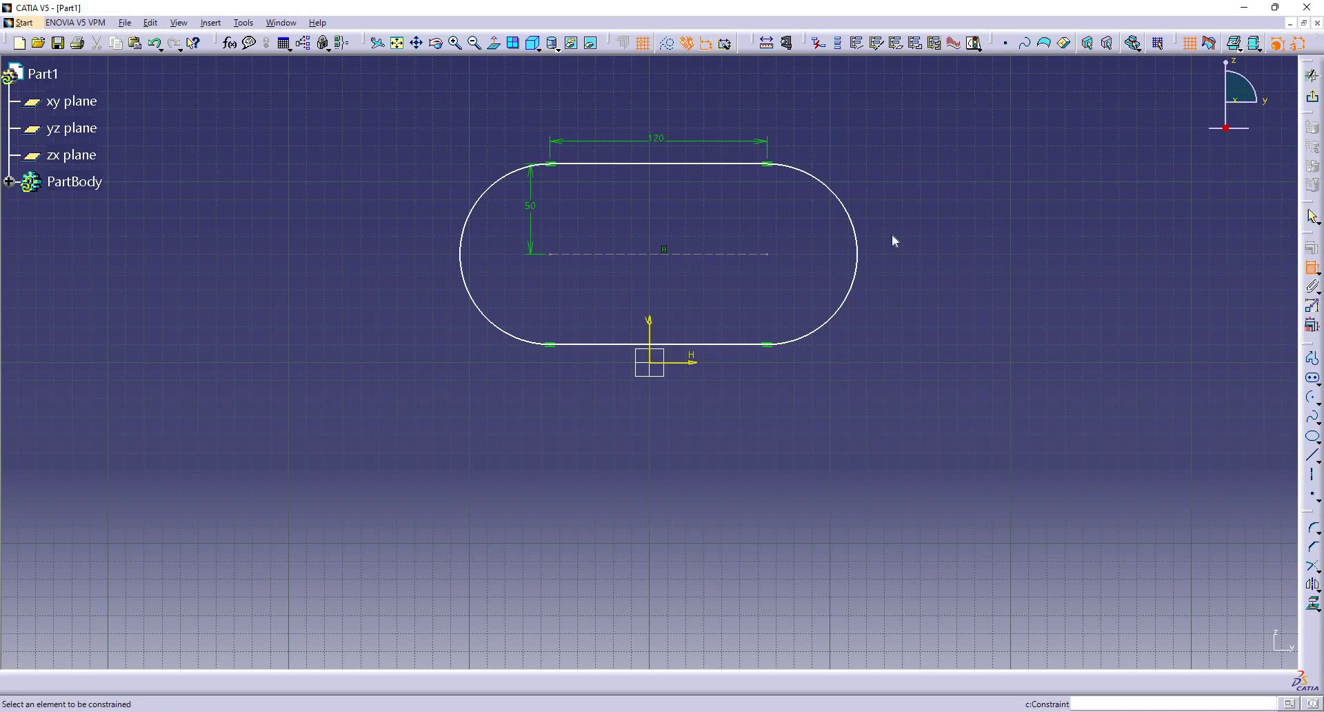
left_click(854, 217)
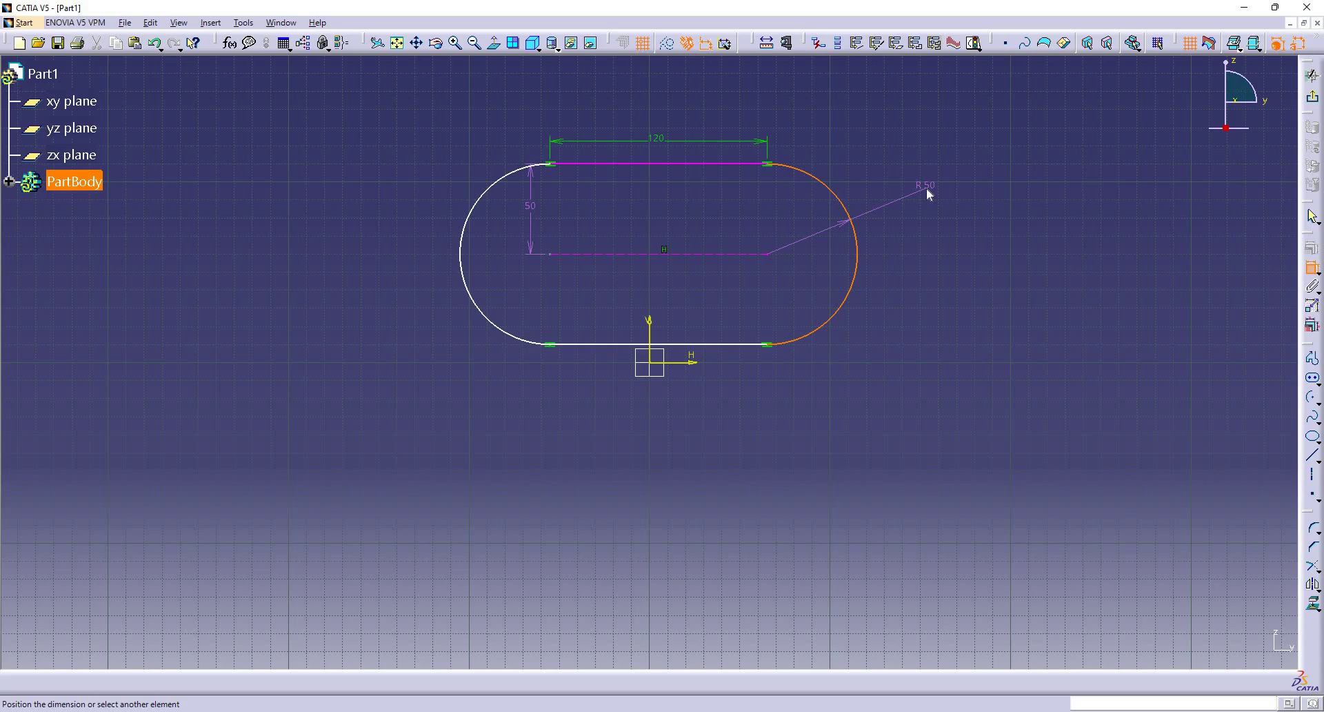
key("Escape")
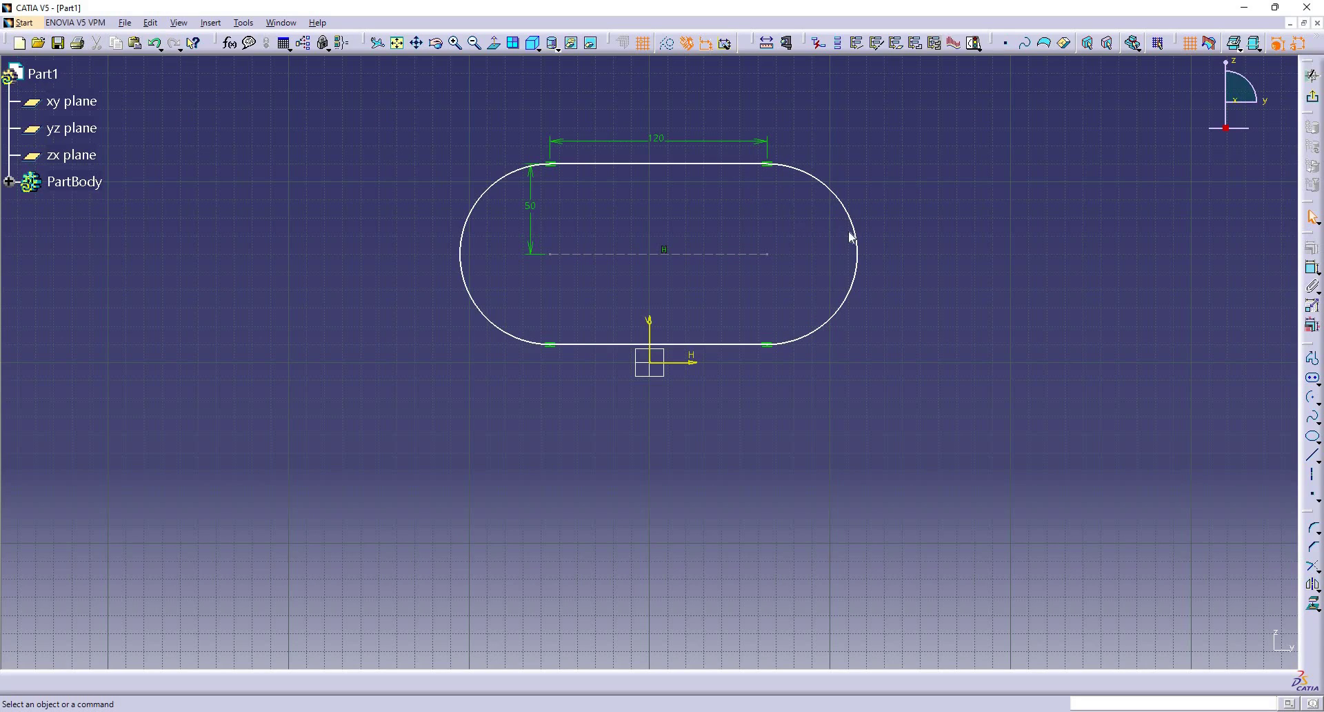
Step: Move the elongated hole upward and set the offset between its lower edge and the horizontal axis to 50 mm
left_click_drag(854, 231, 858, 182)
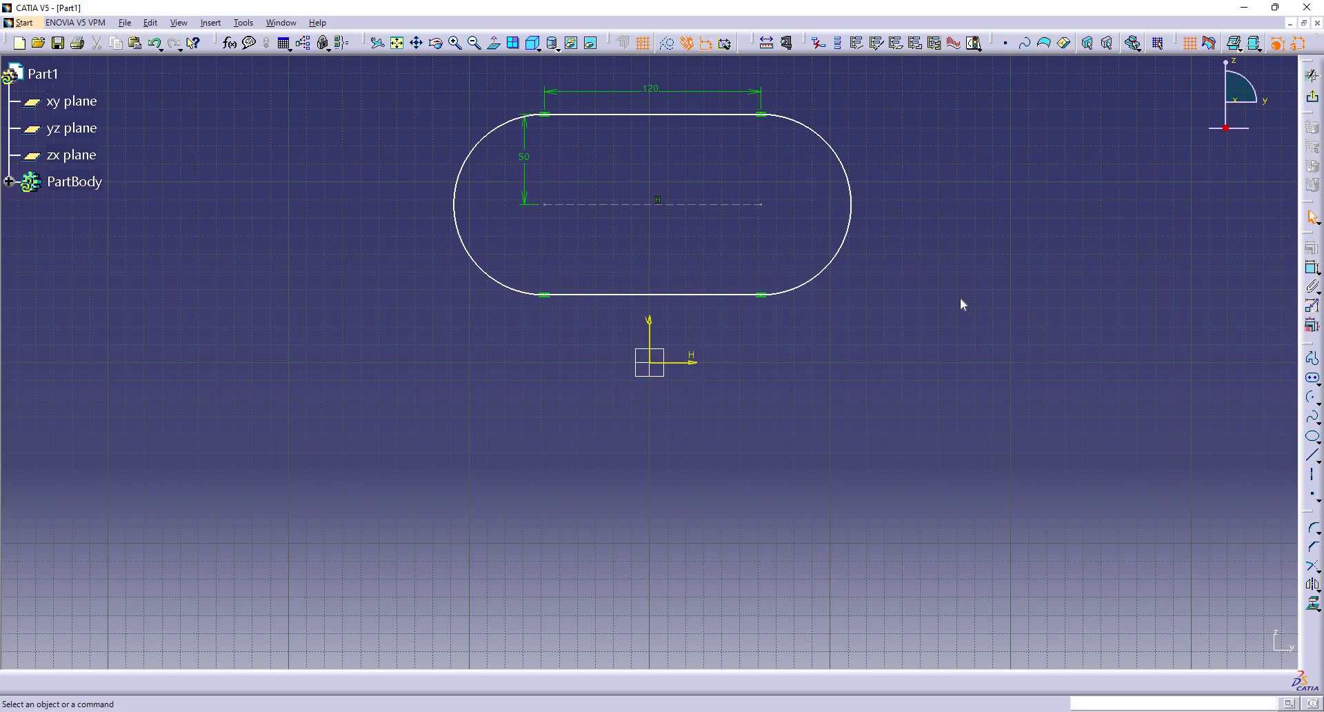
left_click(701, 296)
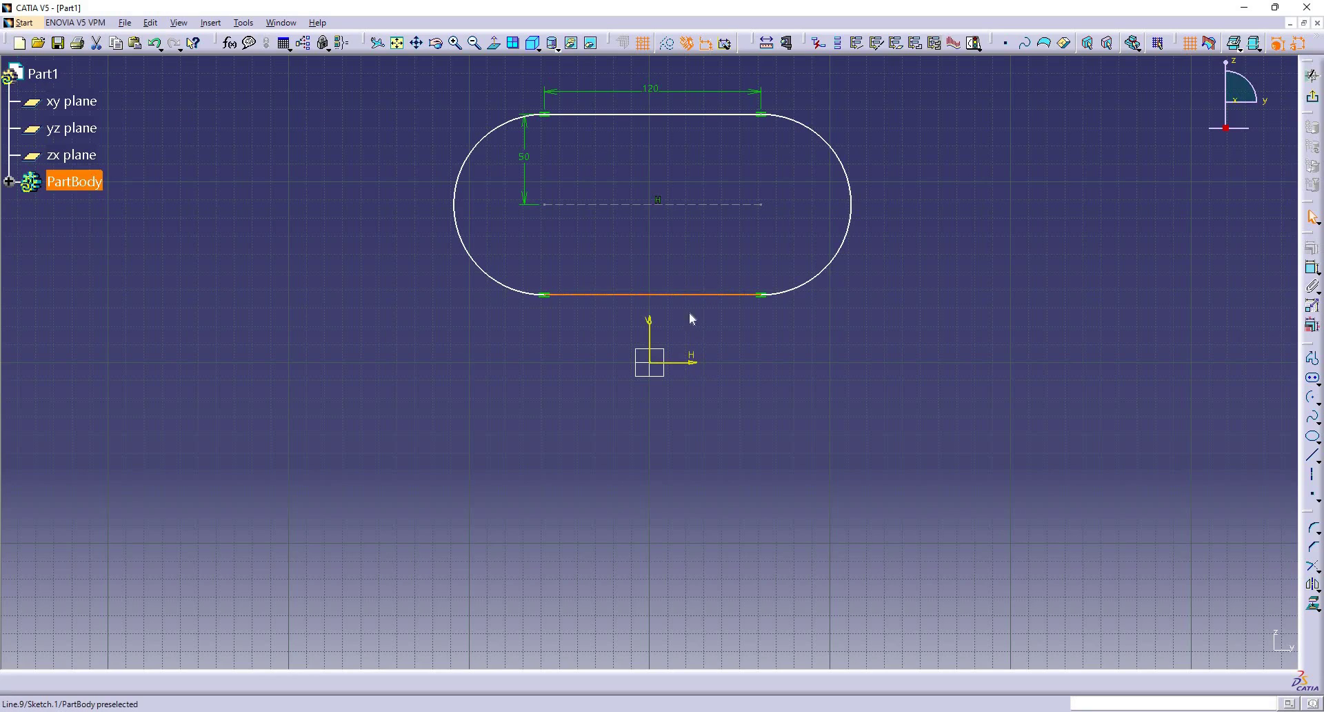
left_click(686, 363, "ctrl")
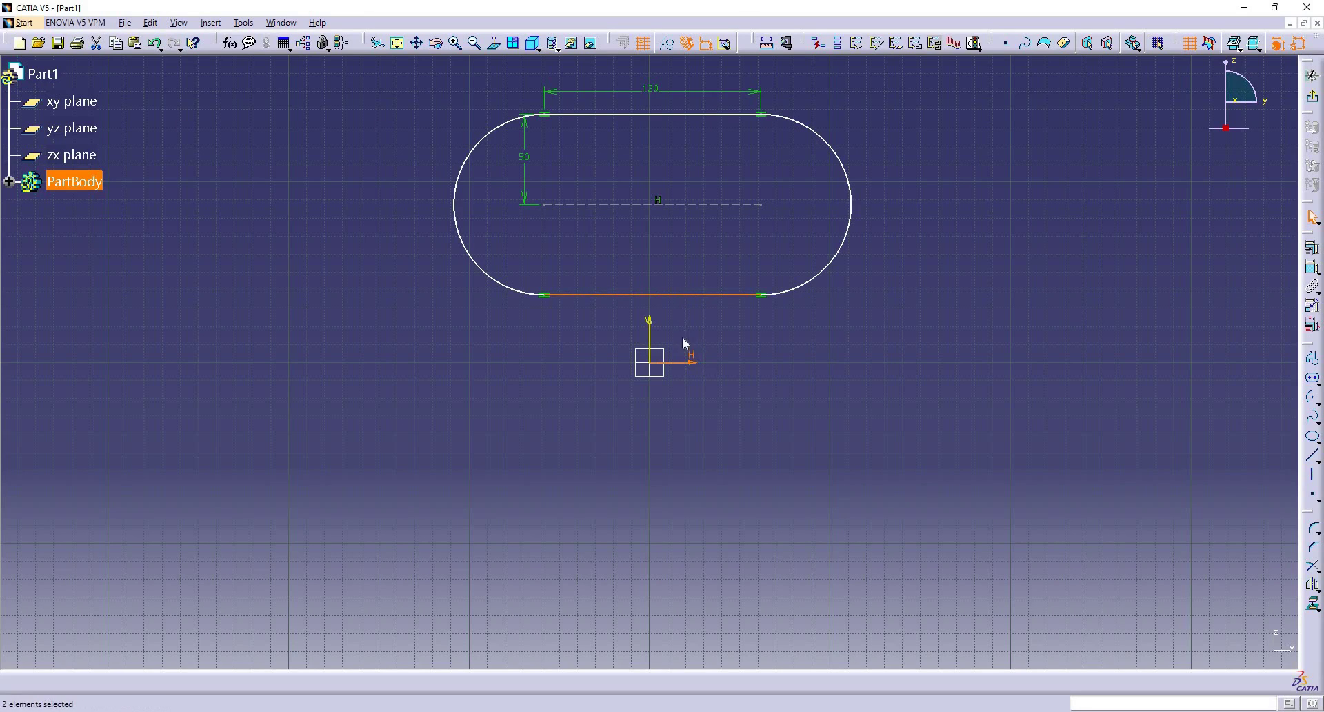
left_click(1313, 269)
left_click(731, 338)
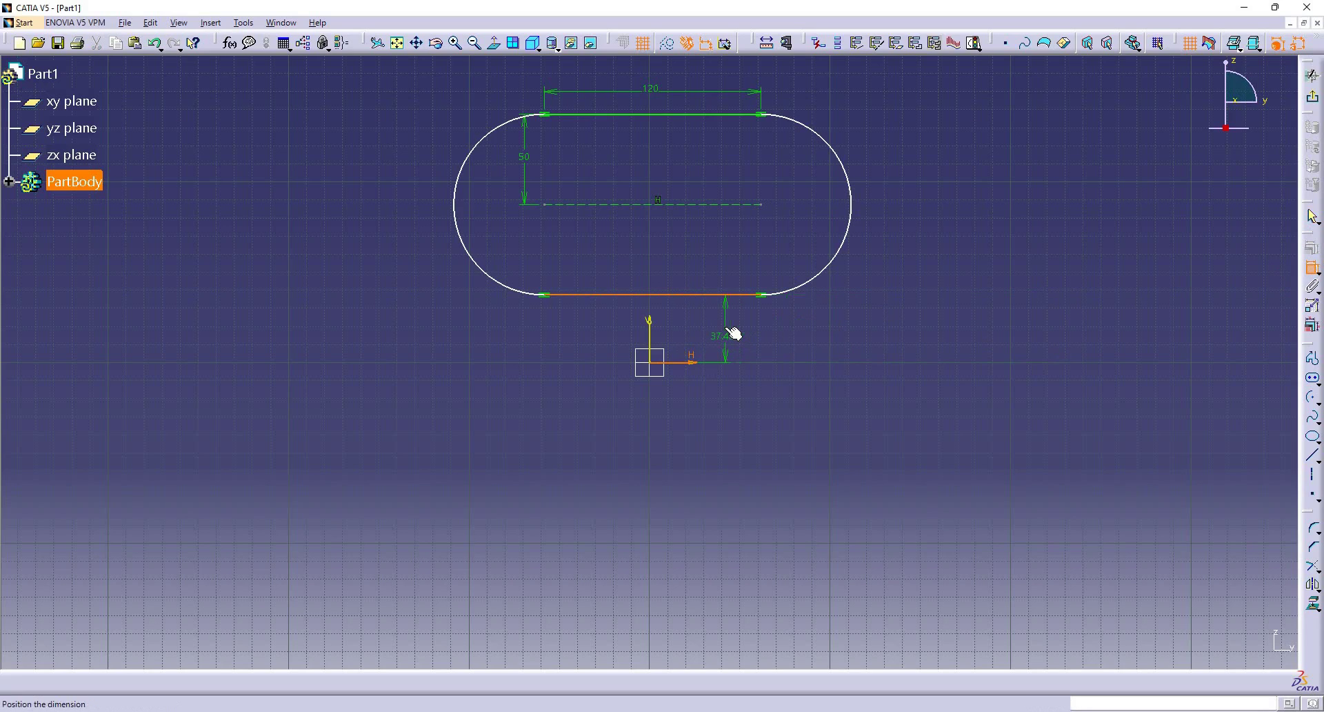
double_click(730, 334)
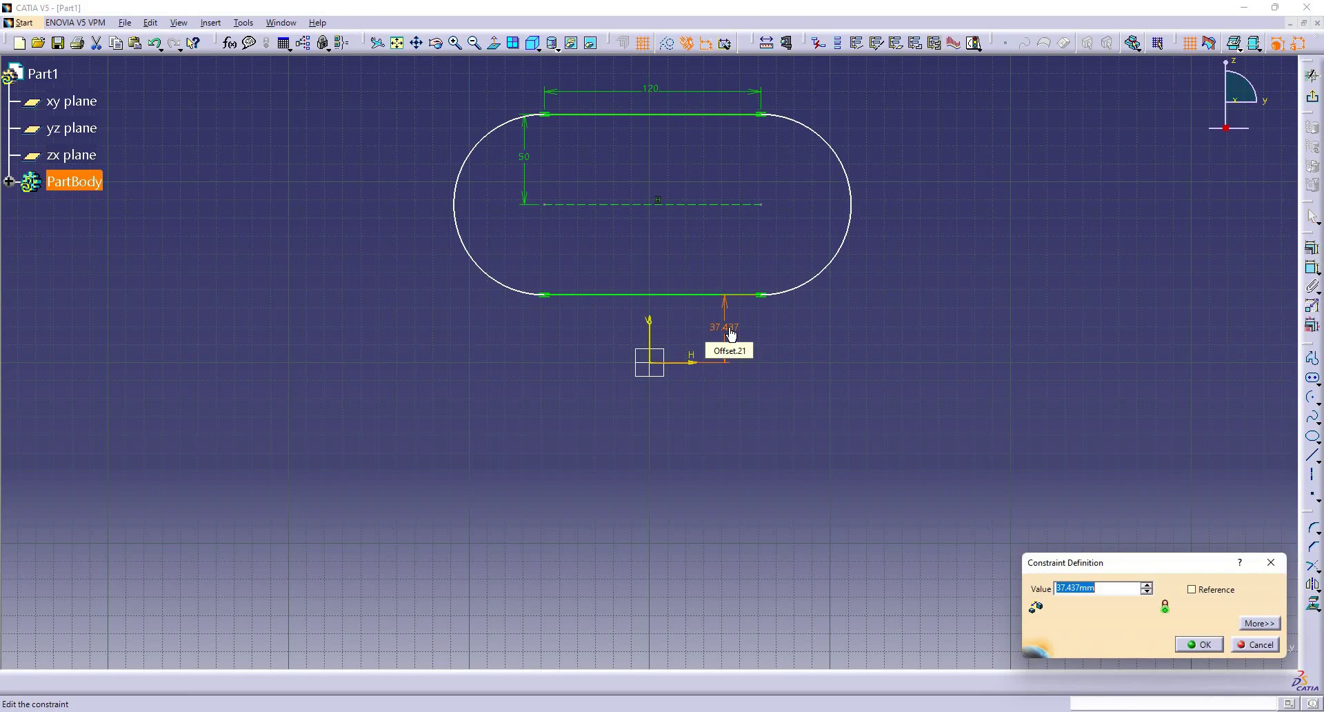
type("50")
key("Return")
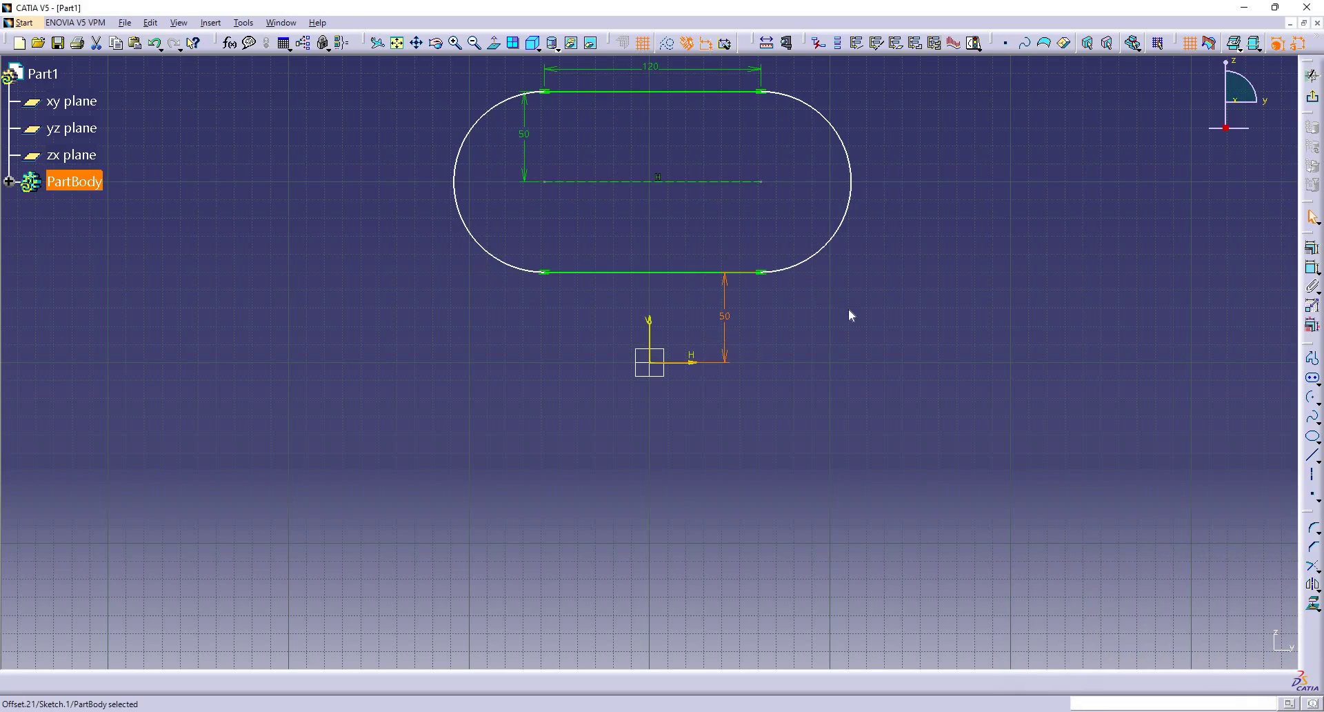
left_click(850, 315)
Step: Shift the elongated hole sideways until its left center lies about 40 mm from the vertical axis
left_click(416, 42)
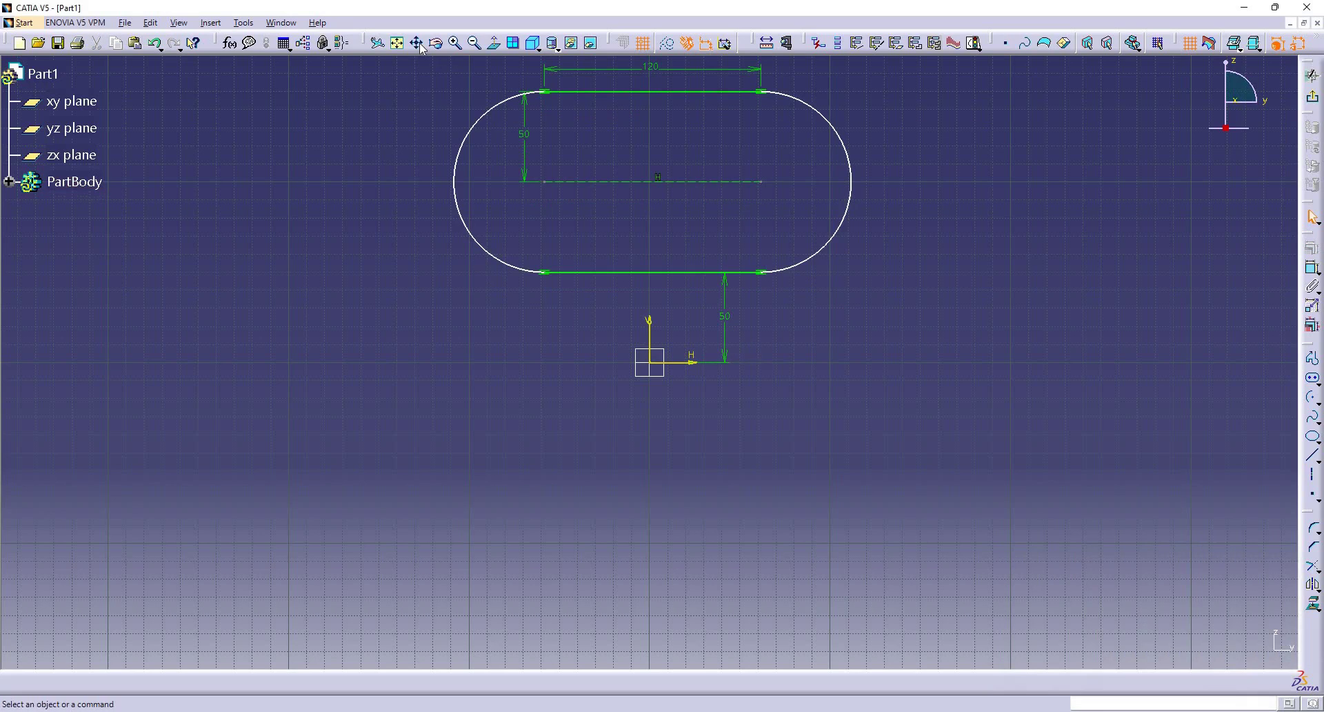
mouse_move(417, 256)
left_mouse_down()
mouse_move(410, 367)
mouse_move(410, 345)
left_mouse_up()
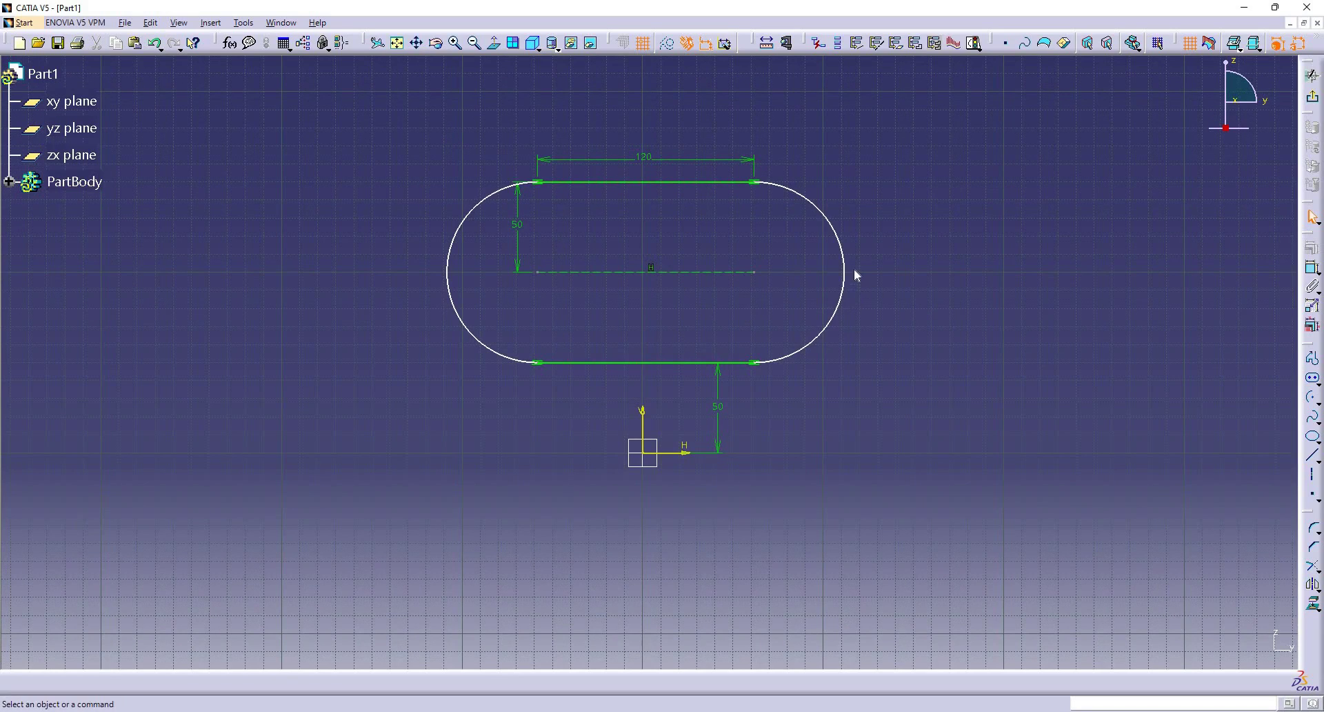
mouse_move(843, 271)
left_mouse_down()
mouse_move(954, 284)
mouse_move(736, 308)
mouse_move(957, 320)
mouse_move(683, 315)
mouse_move(863, 316)
mouse_move(854, 248)
mouse_move(868, 425)
mouse_move(842, 257)
mouse_move(878, 273)
left_mouse_up()
left_click(556, 289)
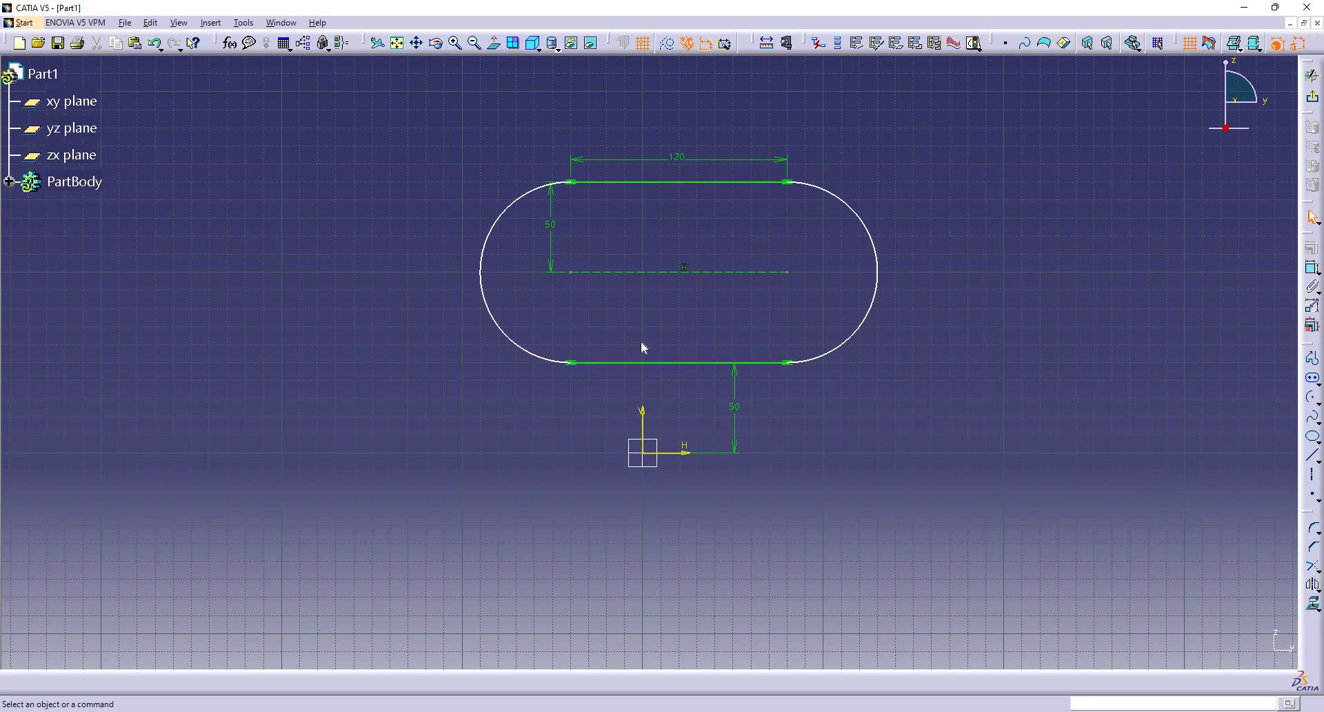
Step: Dimension the elongated hole's left center from the vertical axis and set the distance to 40 mm
left_click(576, 275)
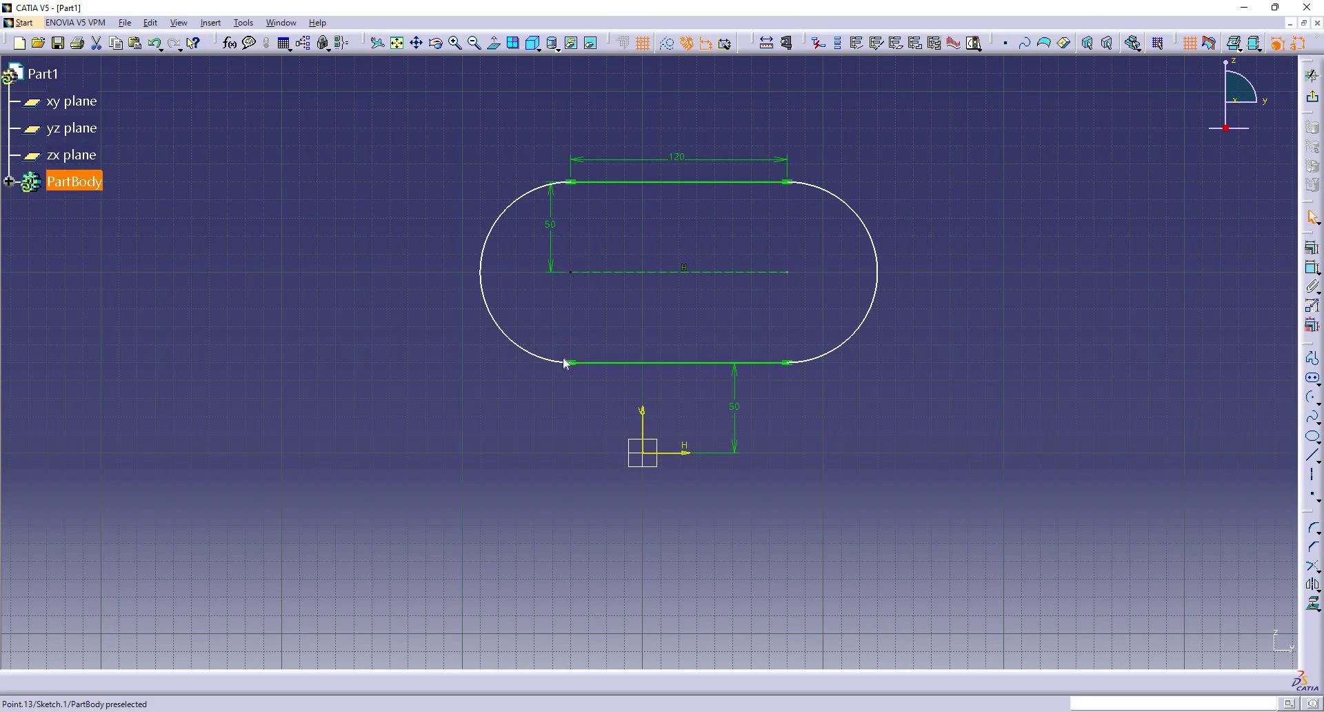
left_click(644, 422, "ctrl")
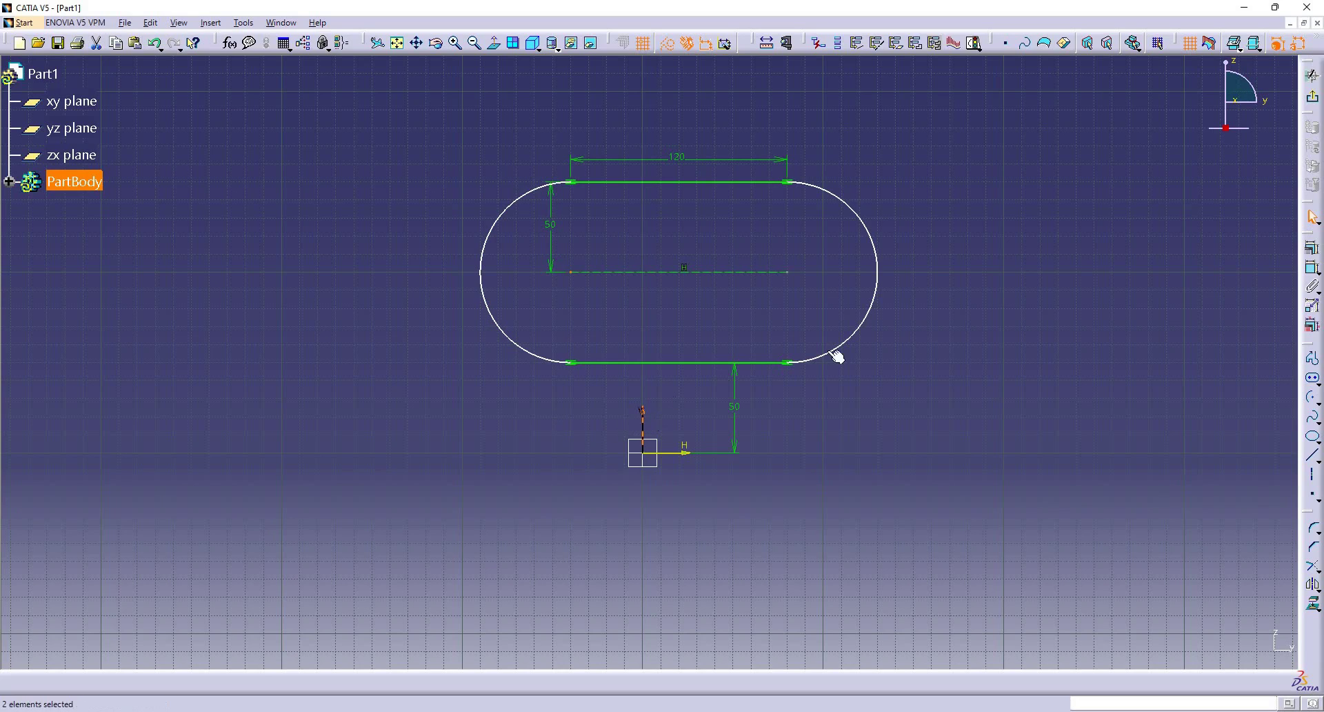
left_click(1313, 270)
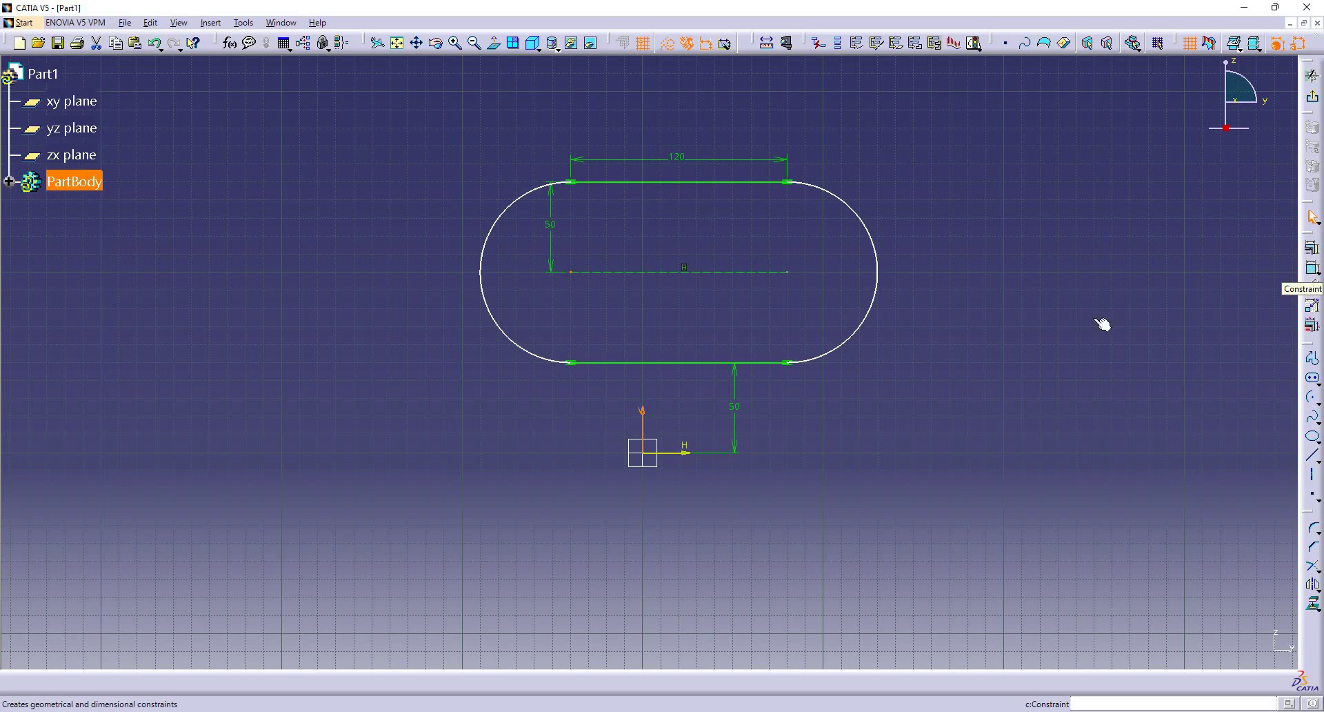
left_click(520, 387)
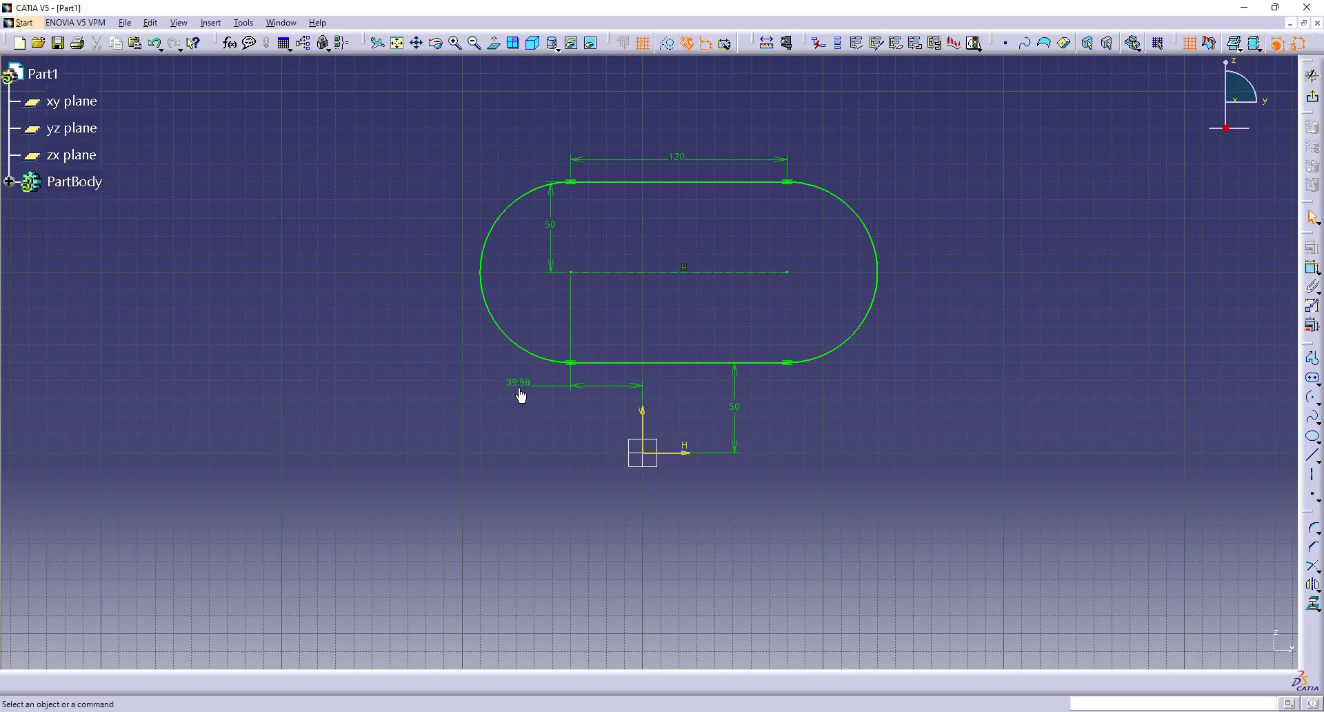
double_click(523, 383)
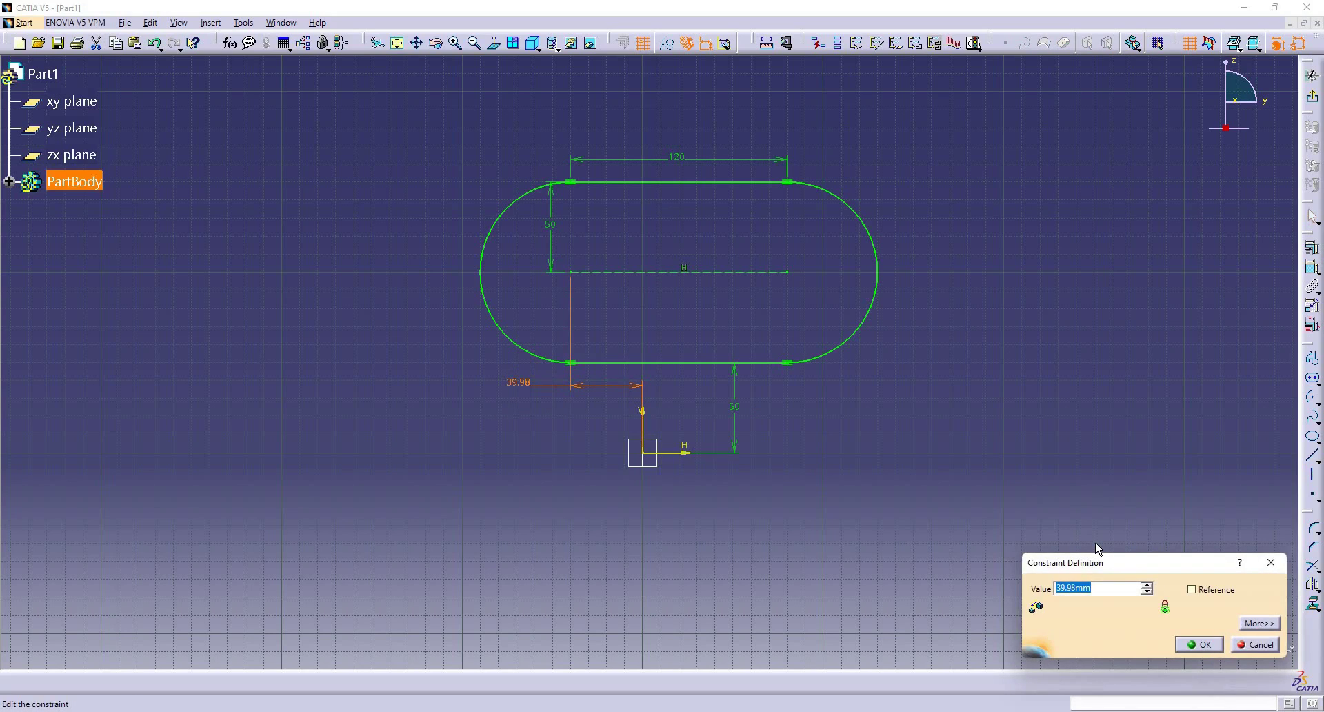
type("40")
key("Return")
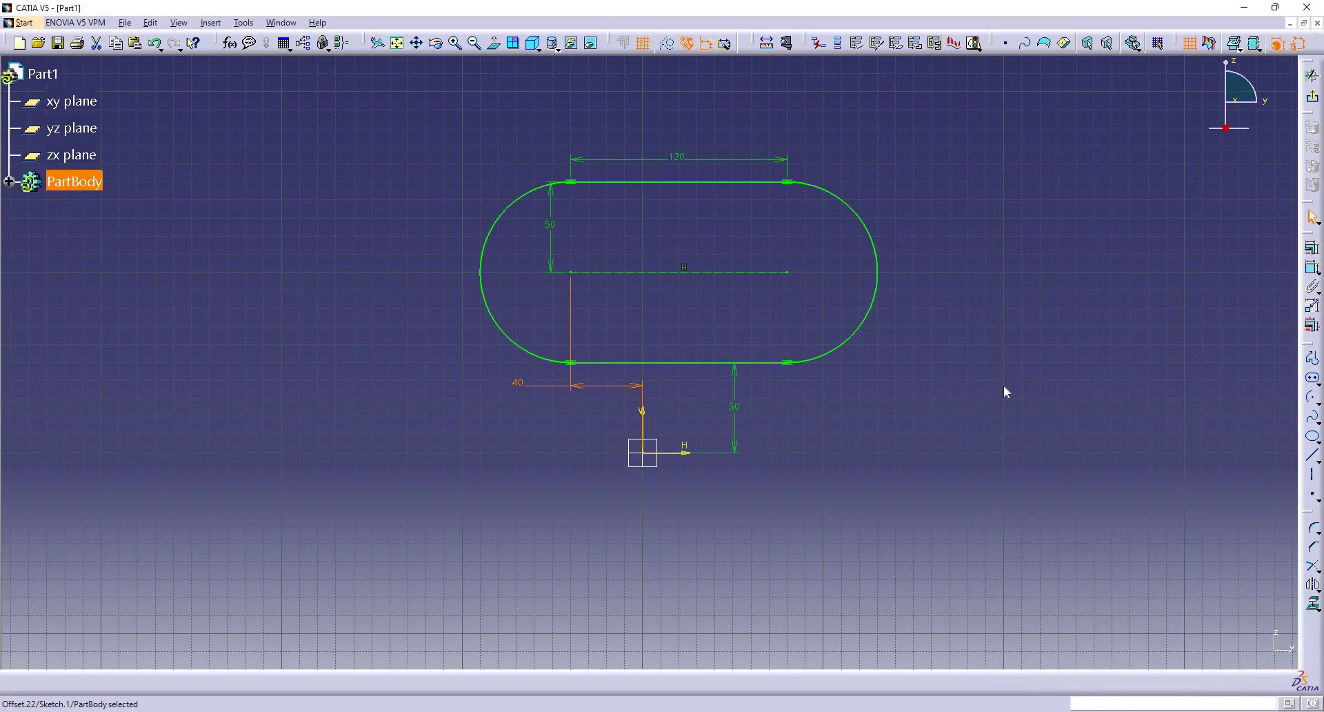
key("Escape")
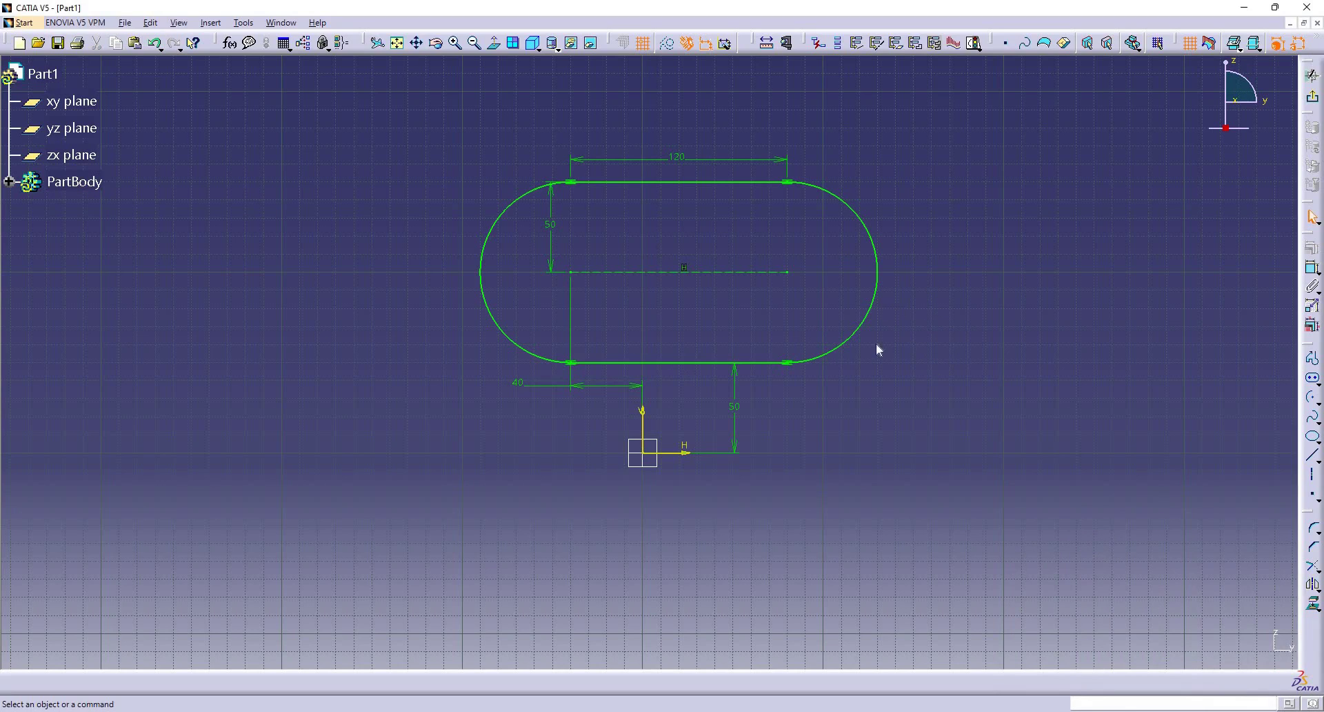
Step: Clear the elongated hole and its dimensions from the sketch
left_click(834, 352)
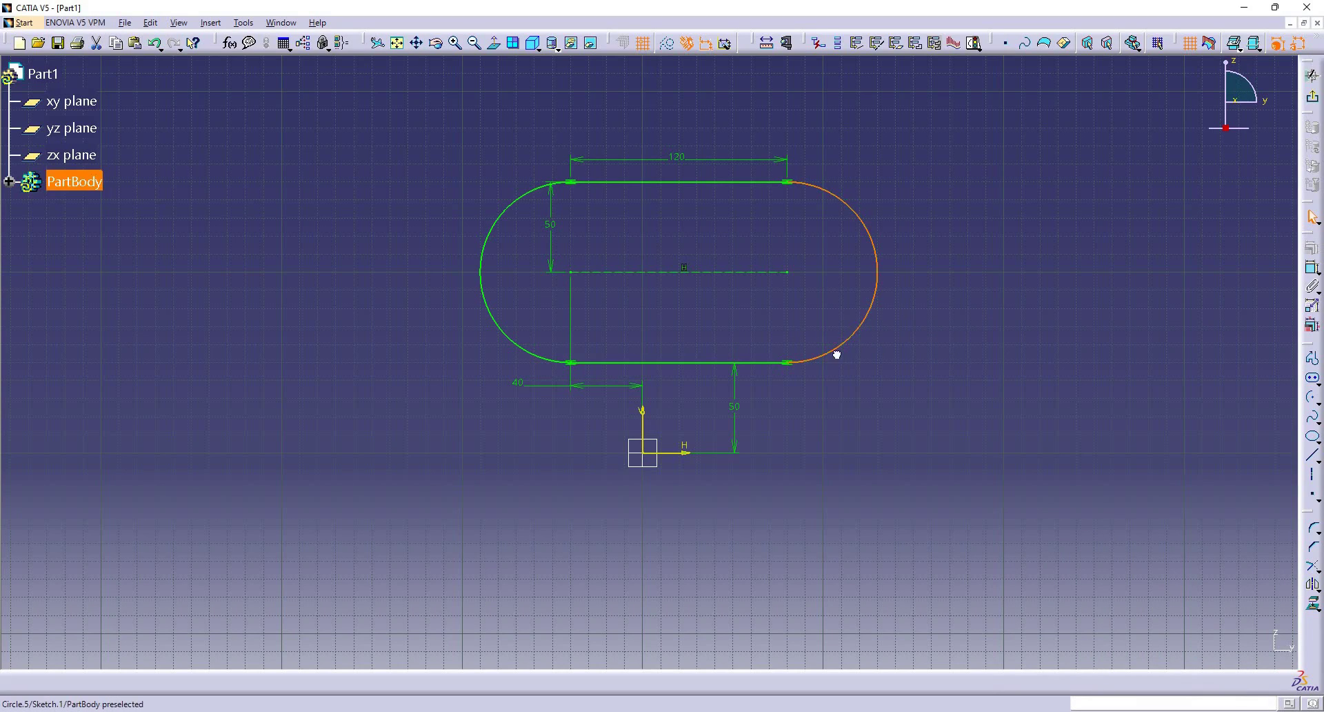
left_click(909, 363)
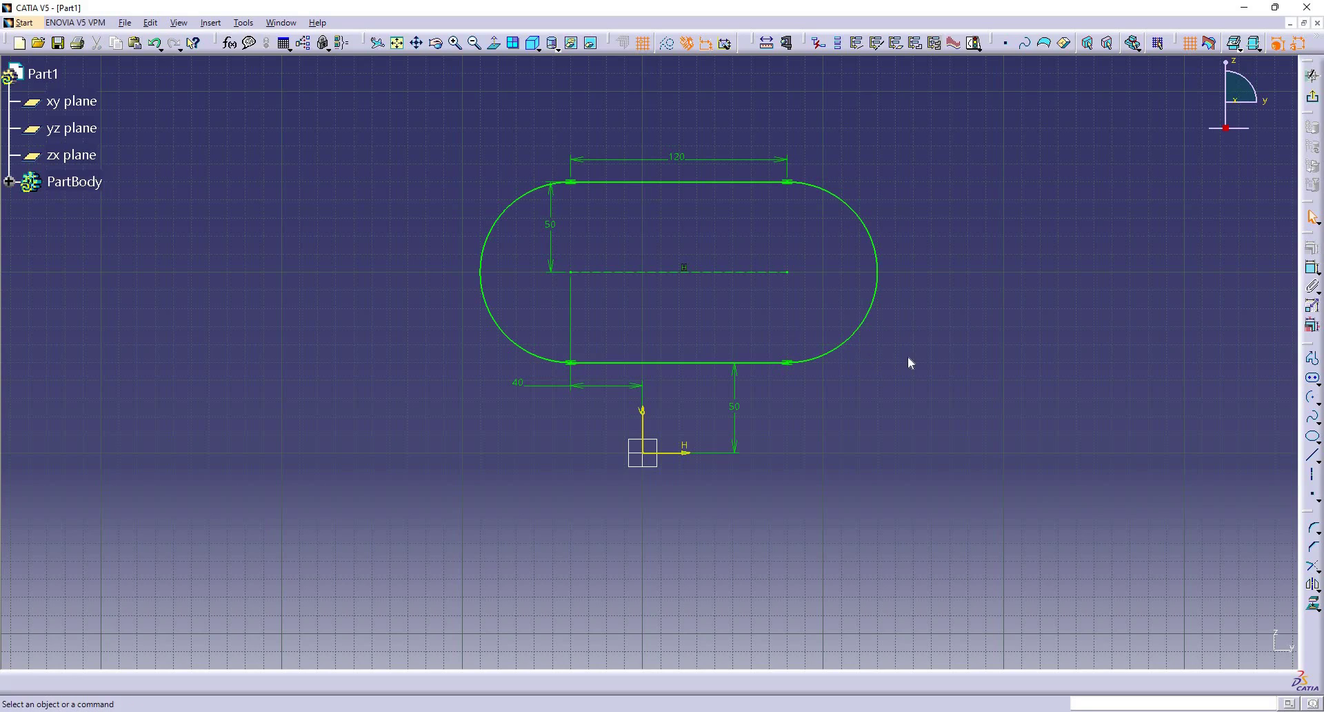
key("ctrl+z")
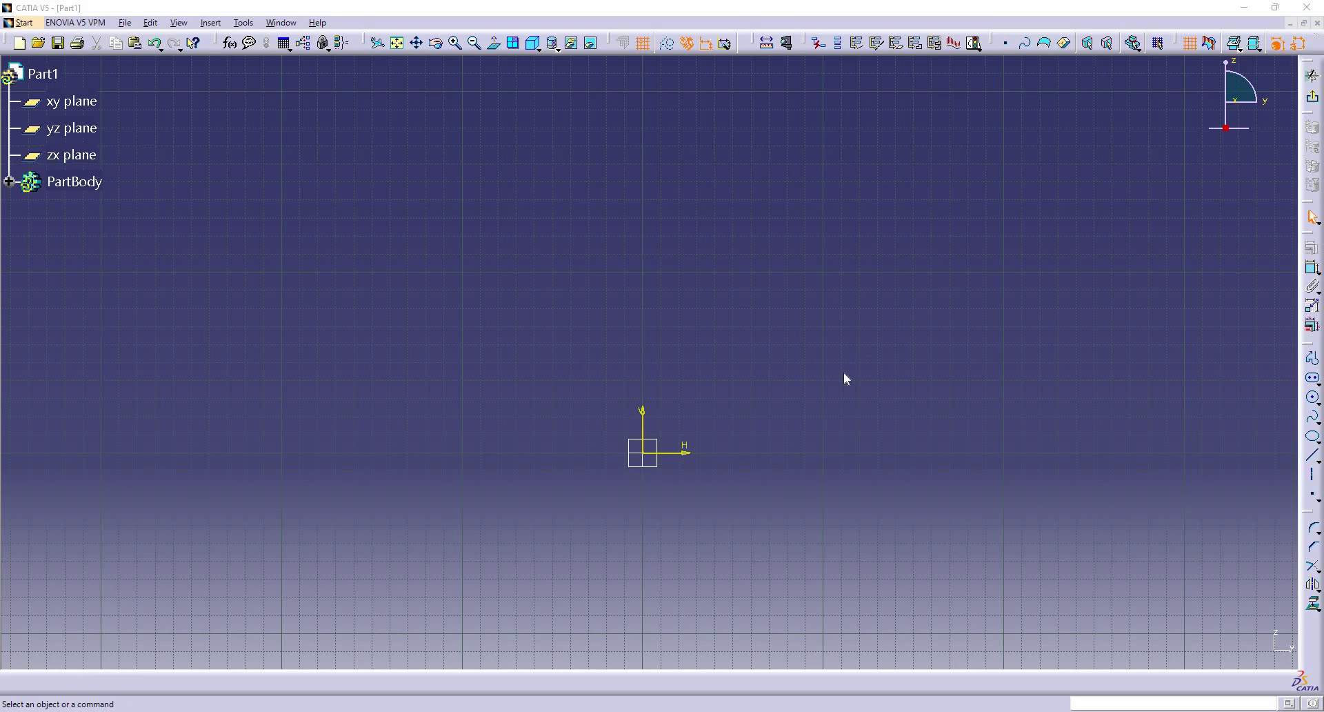
Step: Draw a circle centered on the origin with a diameter of about 224 mm
left_click(1313, 398)
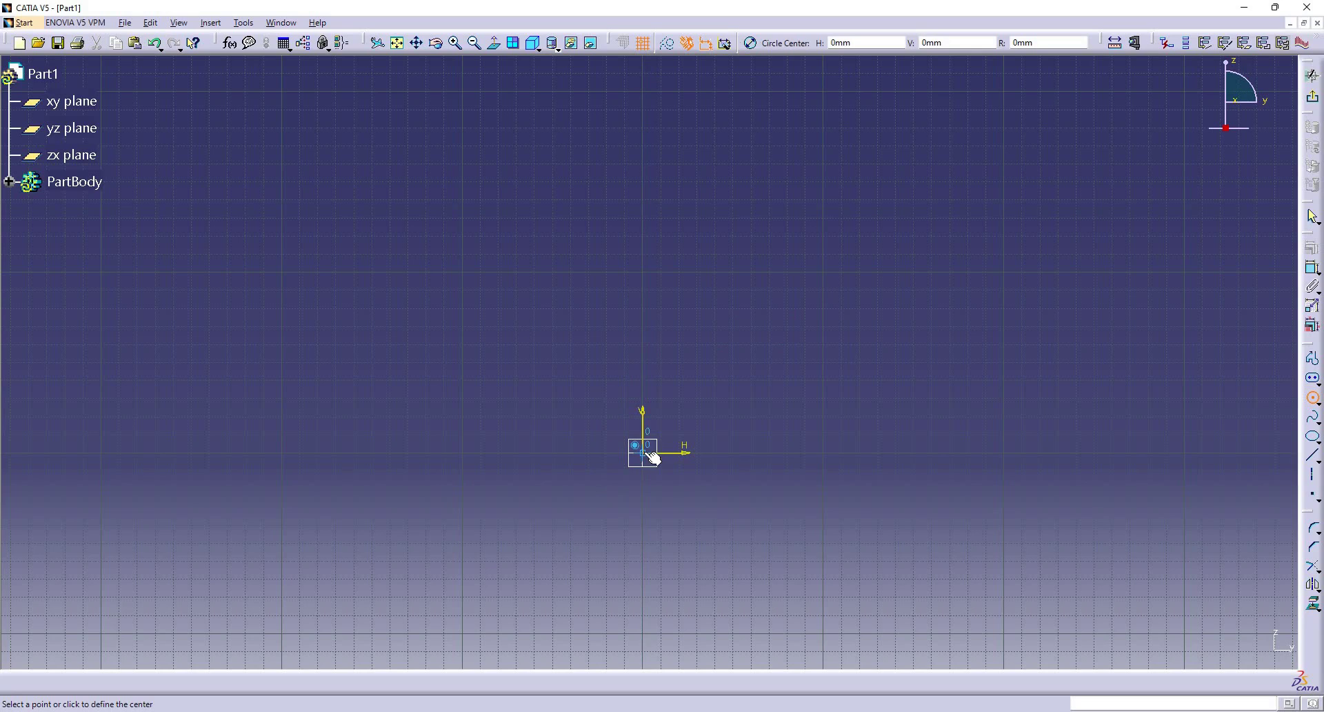
left_click(651, 455)
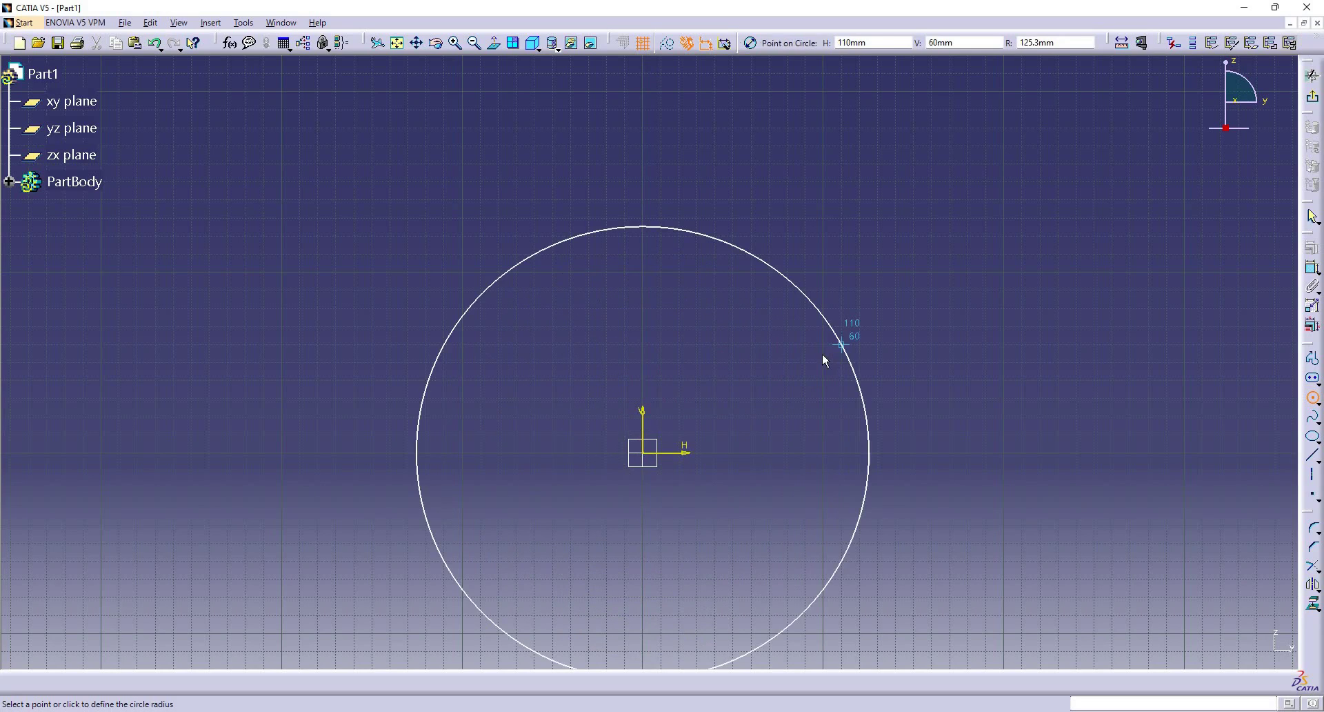
left_click(827, 359)
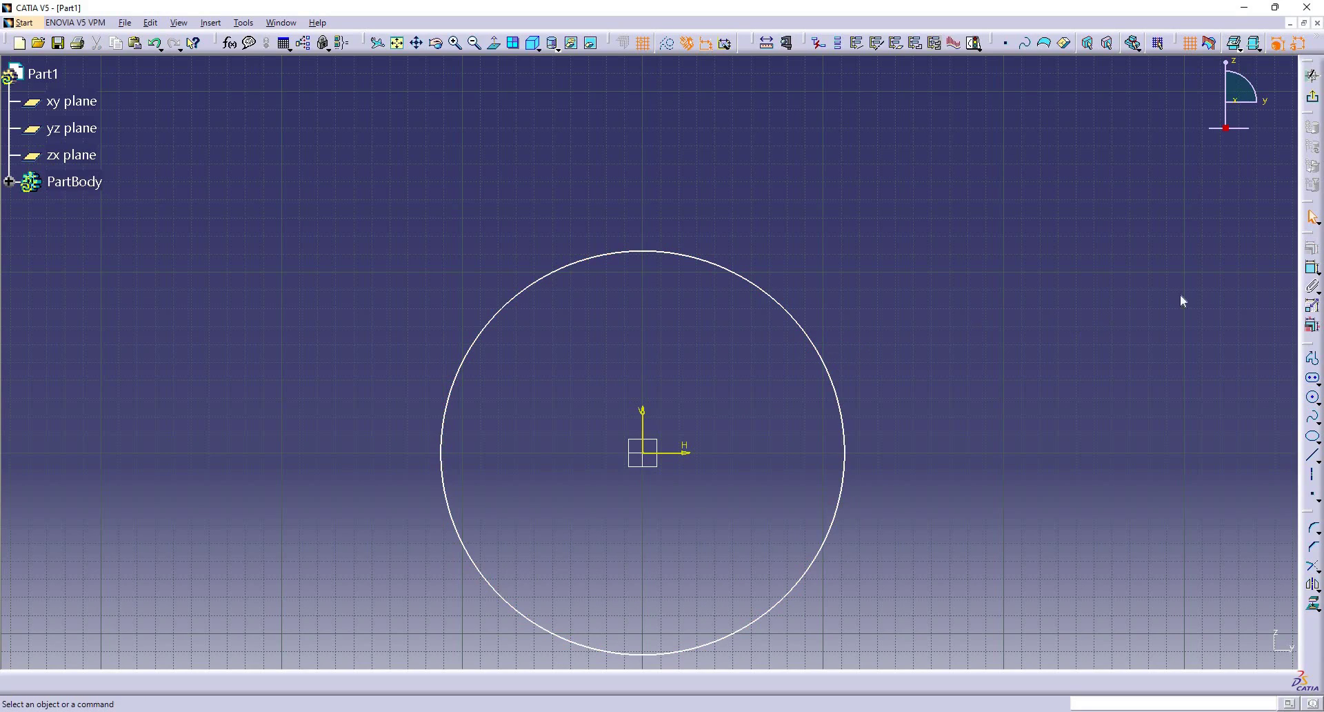
Step: Add a diameter dimension to the origin-centered circle and set it to 200 mm
left_click(1312, 271)
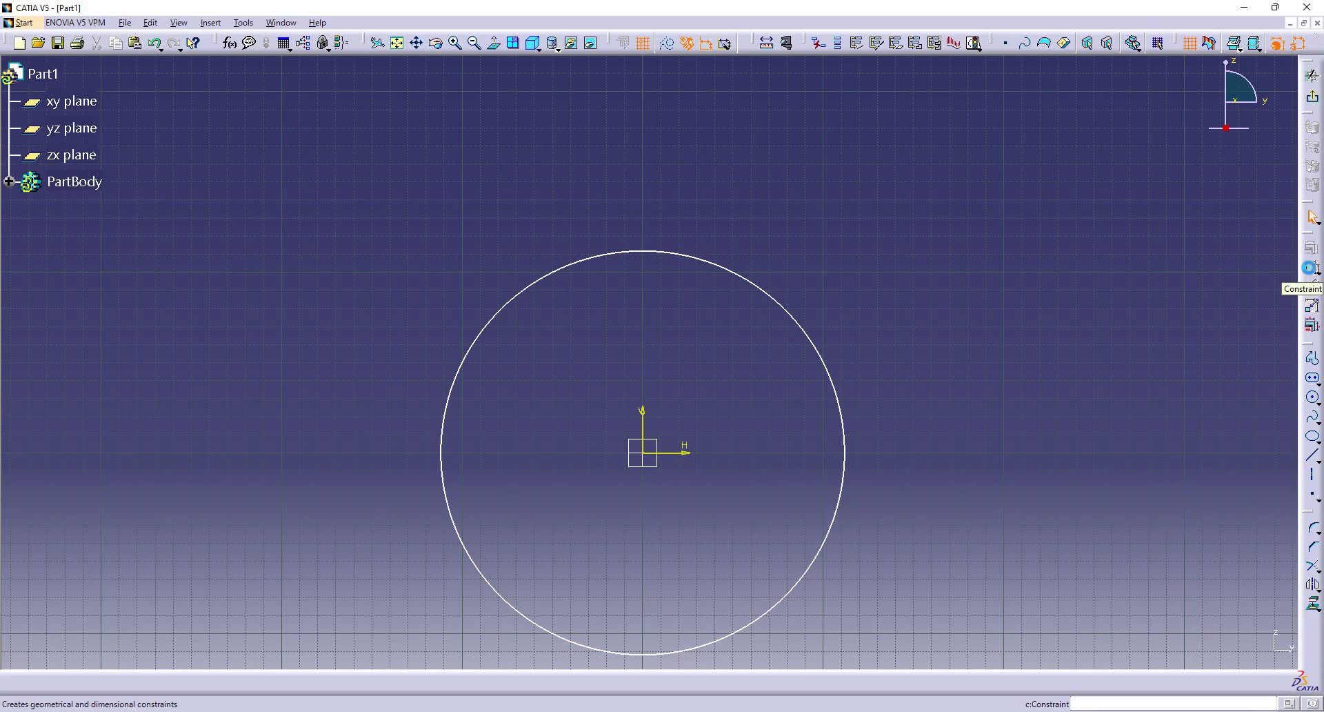
left_click(787, 306)
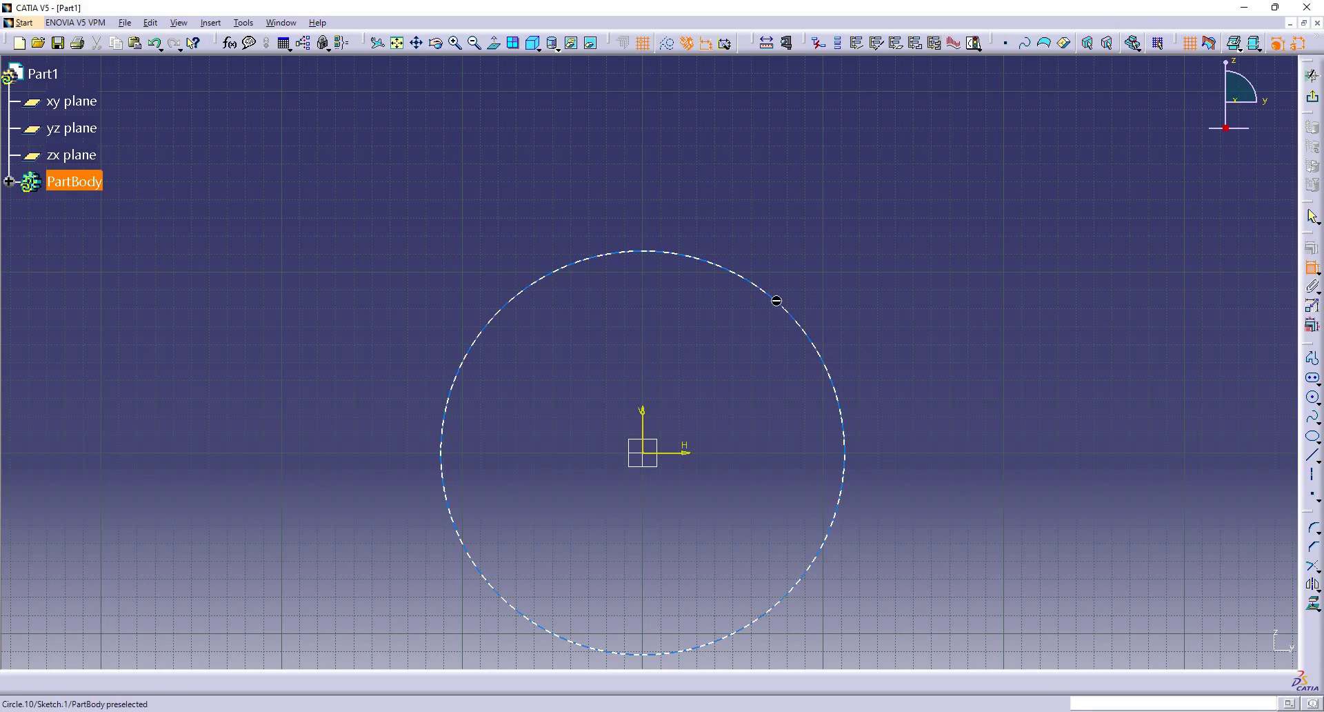
left_click(793, 222)
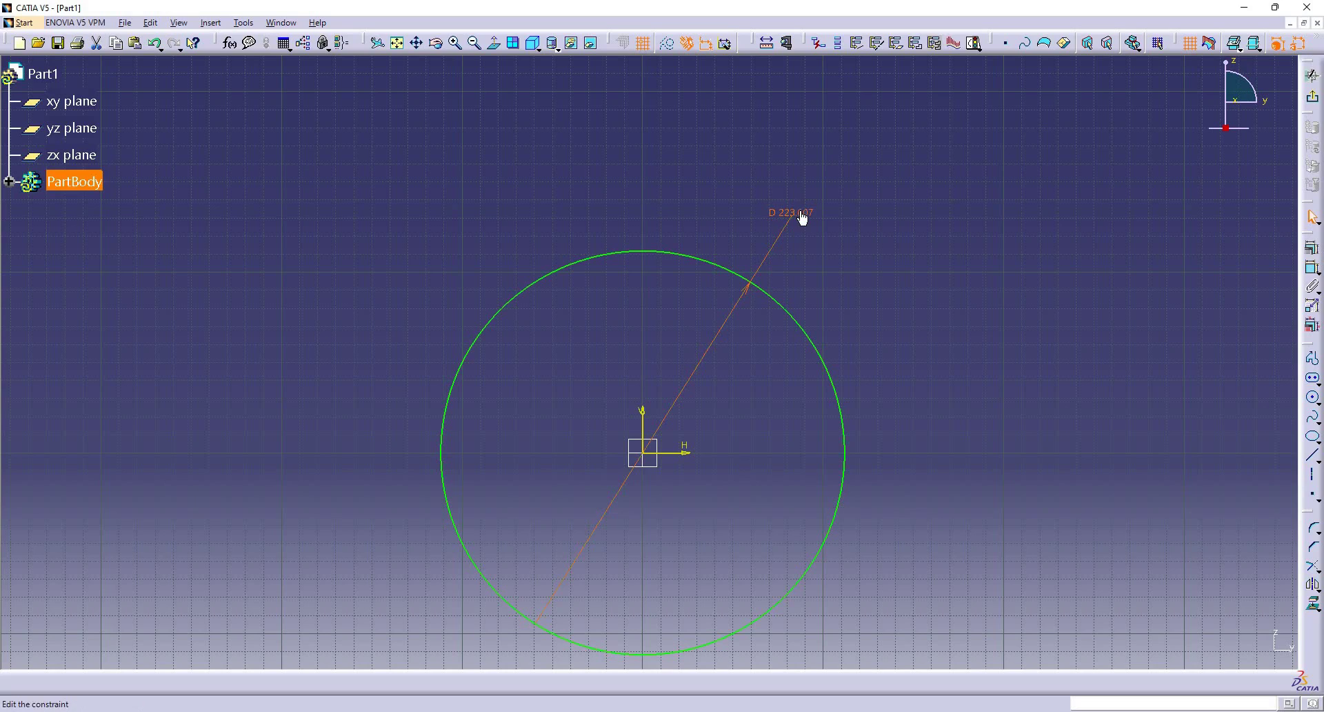
double_click(801, 217)
type("200mm")
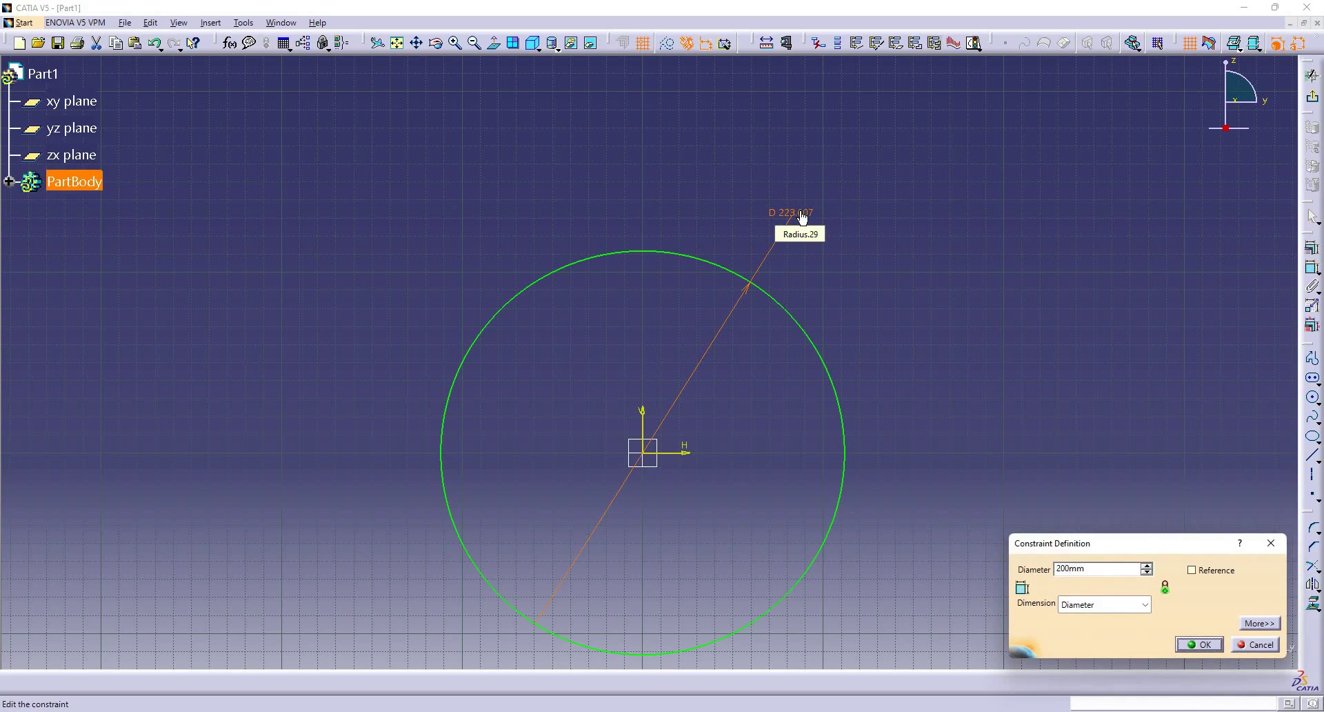
key("Return")
left_click(836, 314)
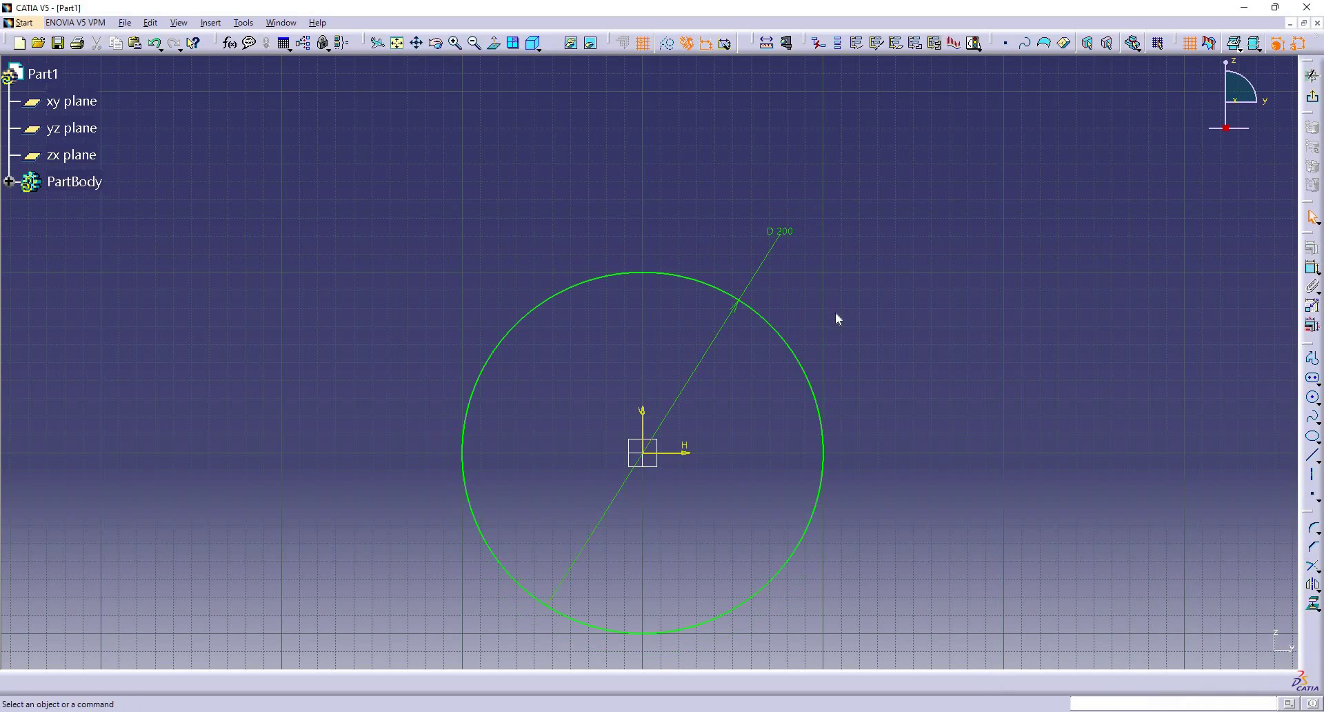
Step: Delete the dimensioned circle and draw a three-point circle with a radius of about 75 mm above and left of the origin
left_click(815, 380)
key("Delete")
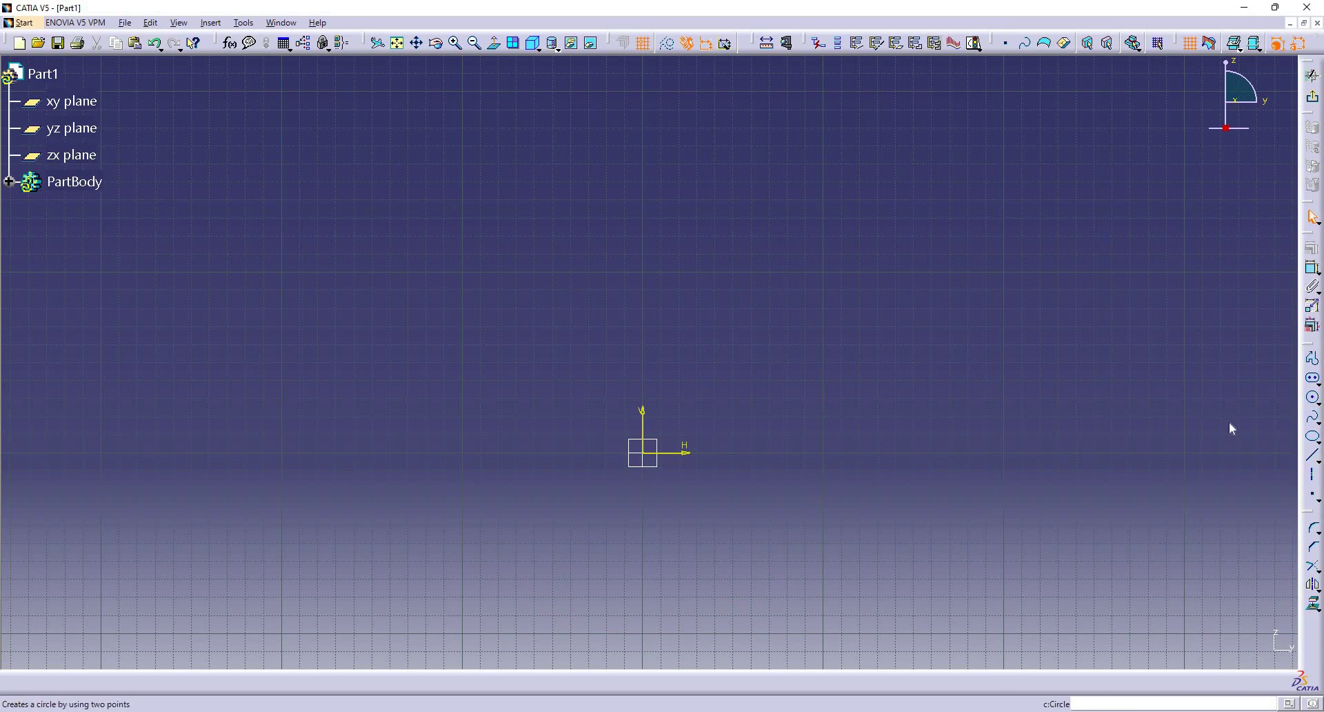
left_click(1319, 403)
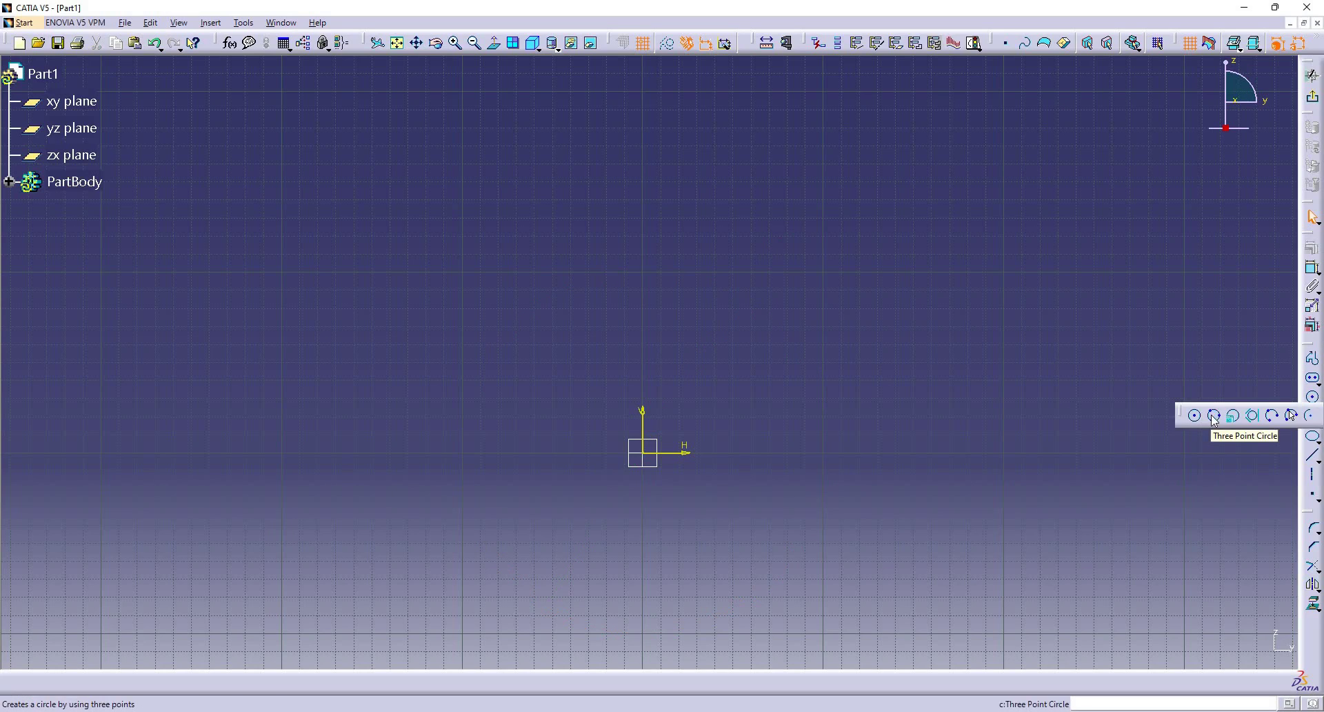
left_click(1214, 416)
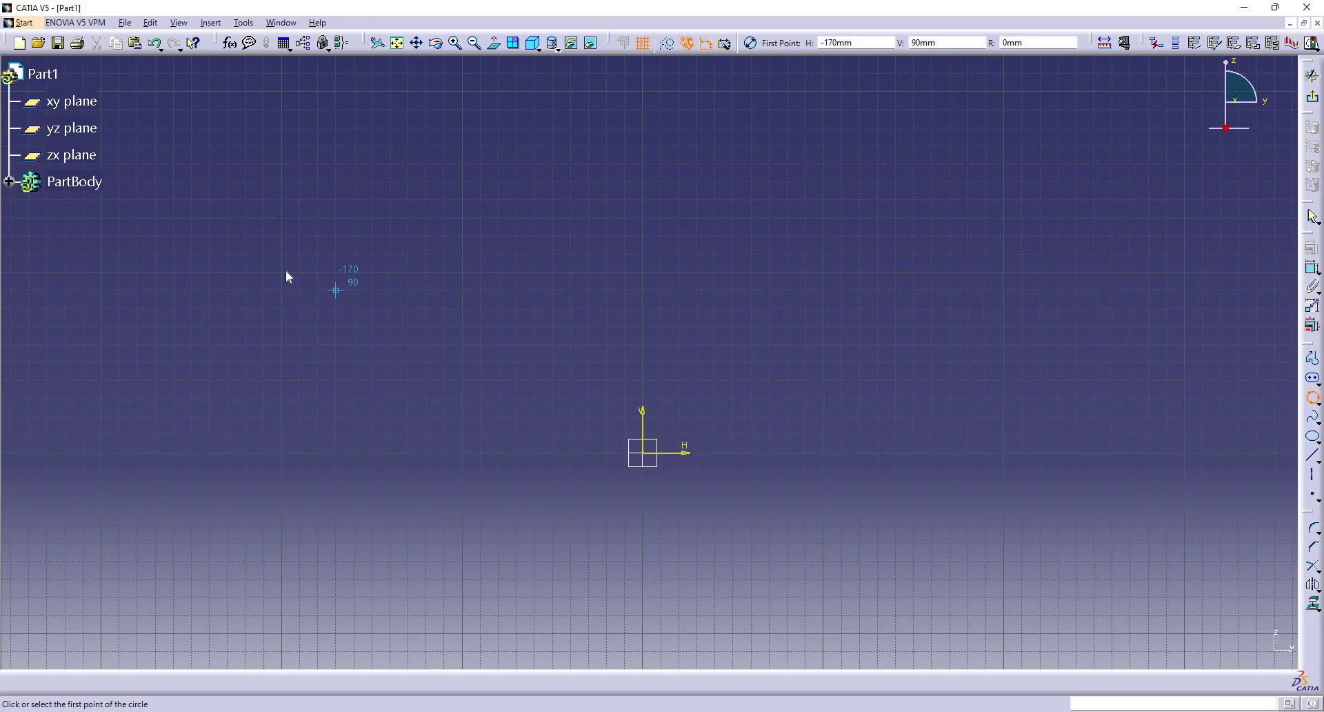
left_click(306, 272)
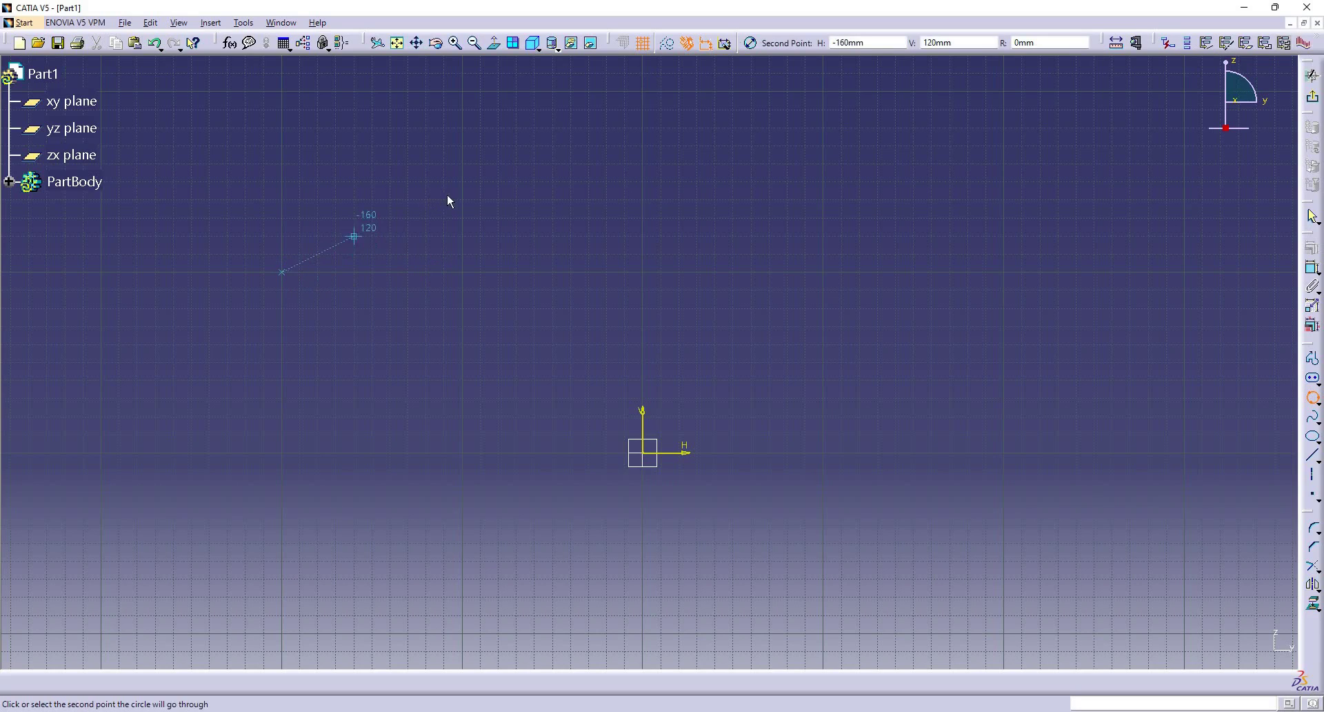
left_click(472, 235)
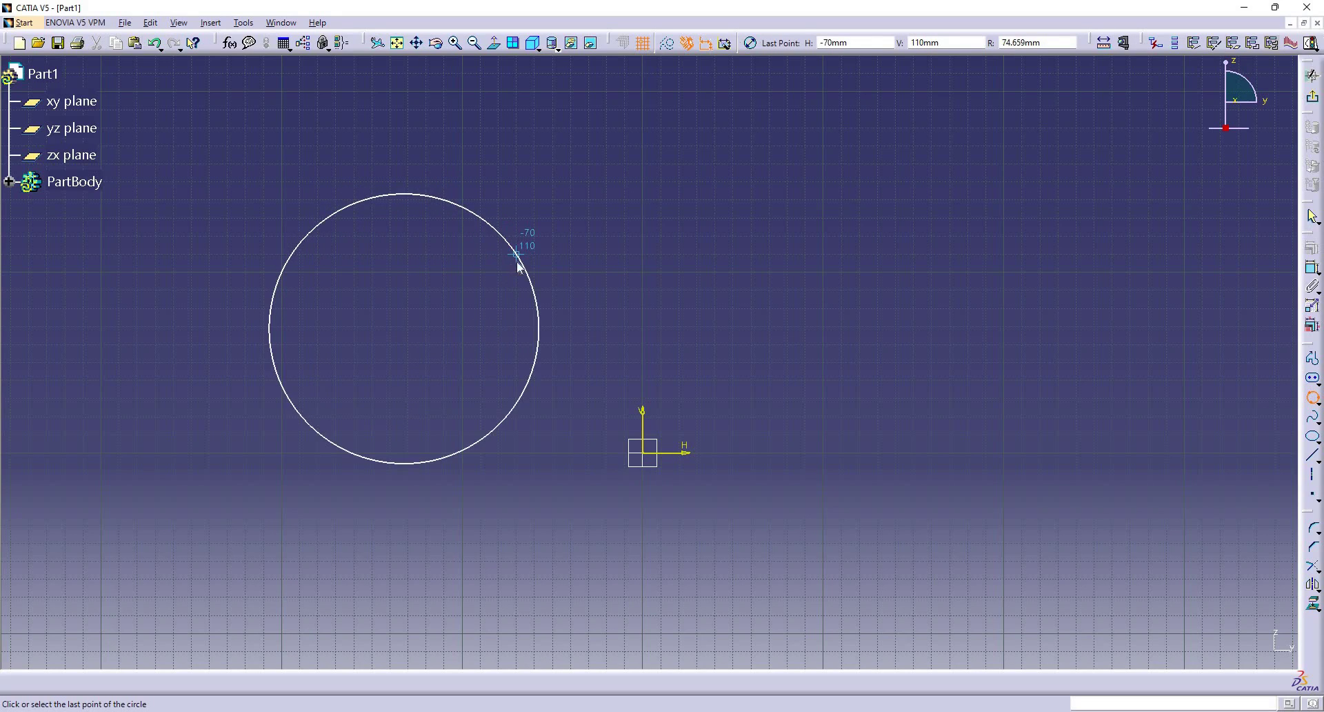
left_click(525, 268)
Step: Delete the three-point circle and create a circle from coordinates centered at H 0 mm, V 0 mm with a 100 mm radius
left_click(527, 271)
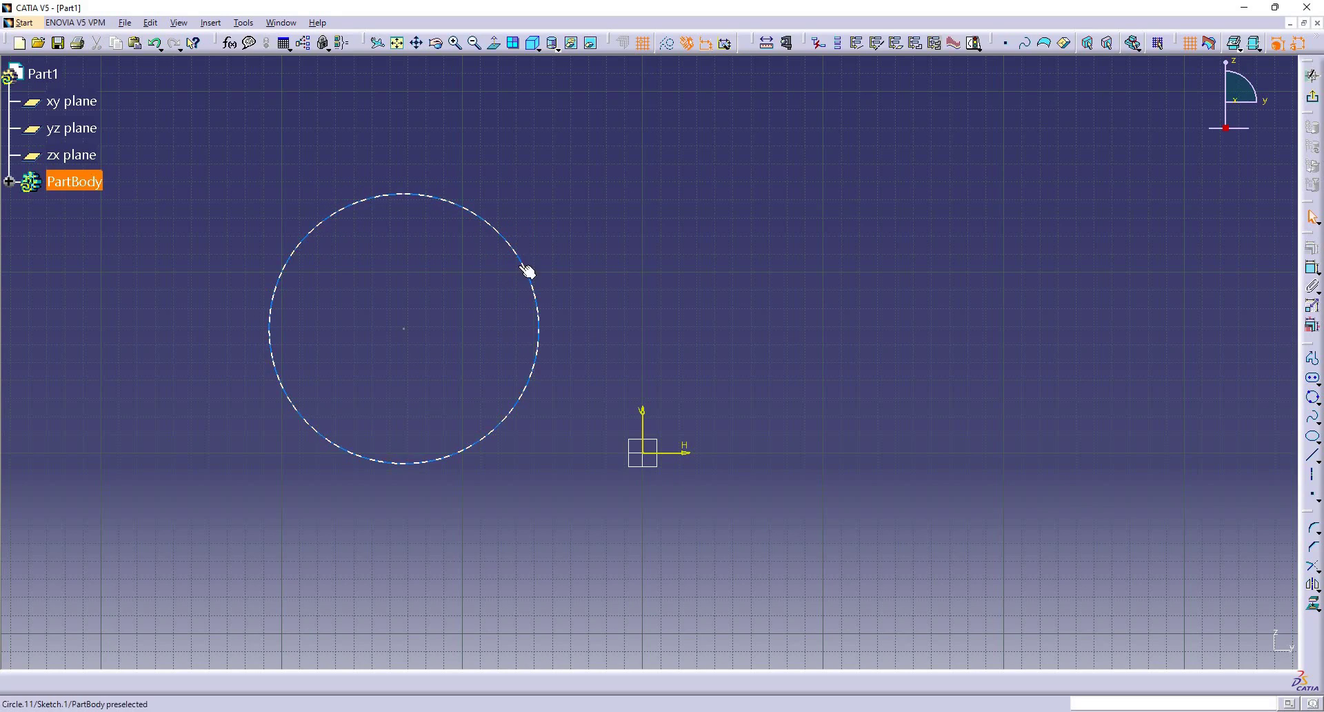
key("Delete")
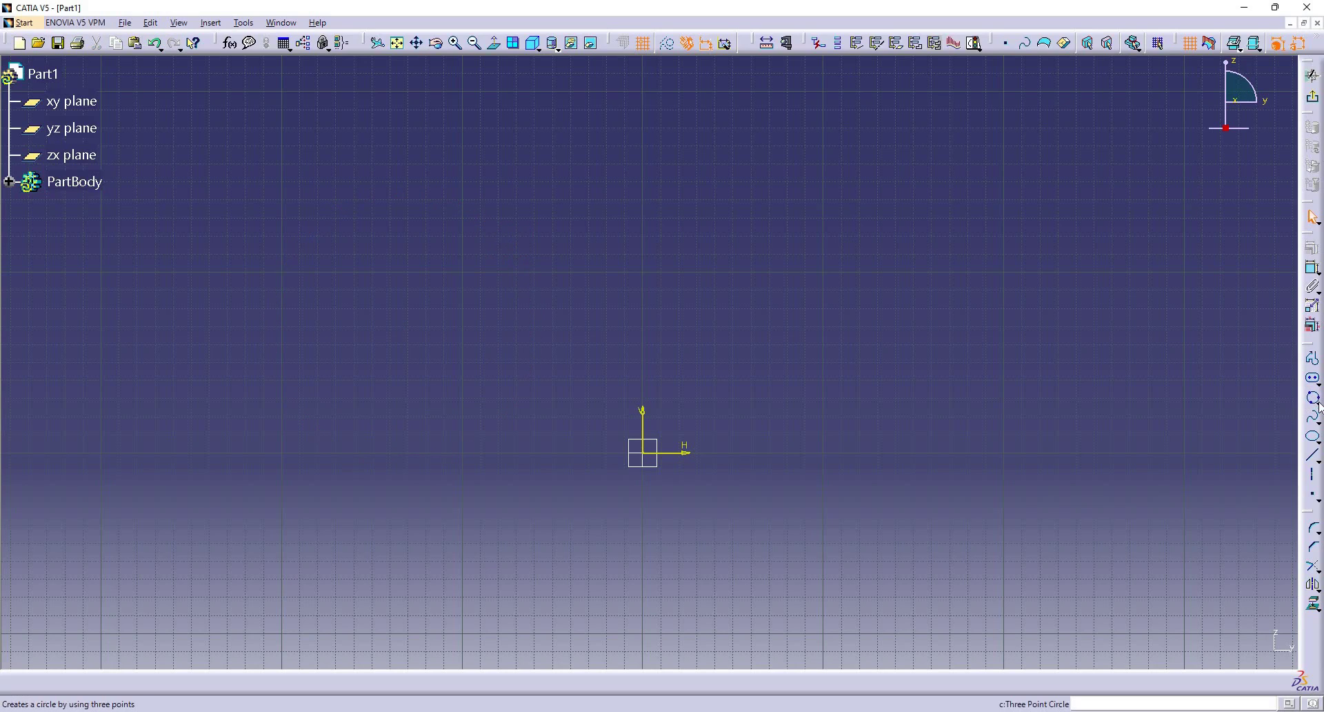
left_click(1317, 402)
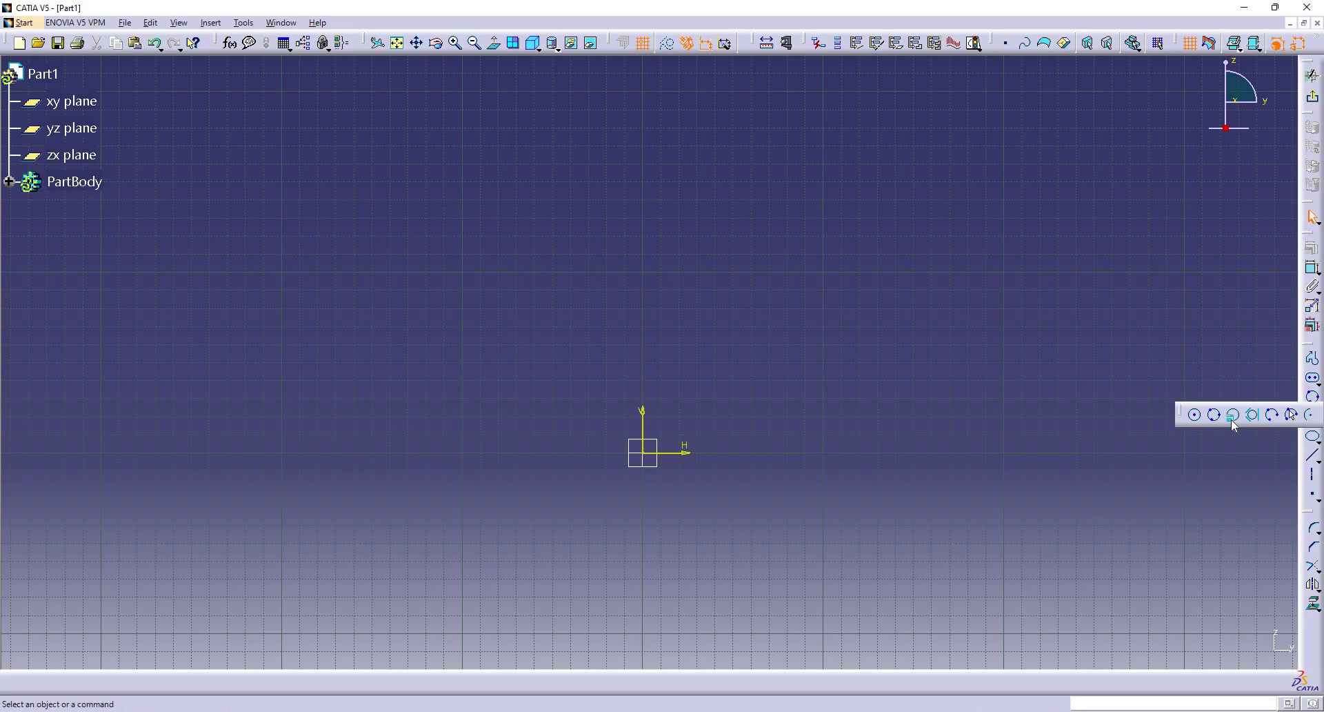
left_click(1232, 416)
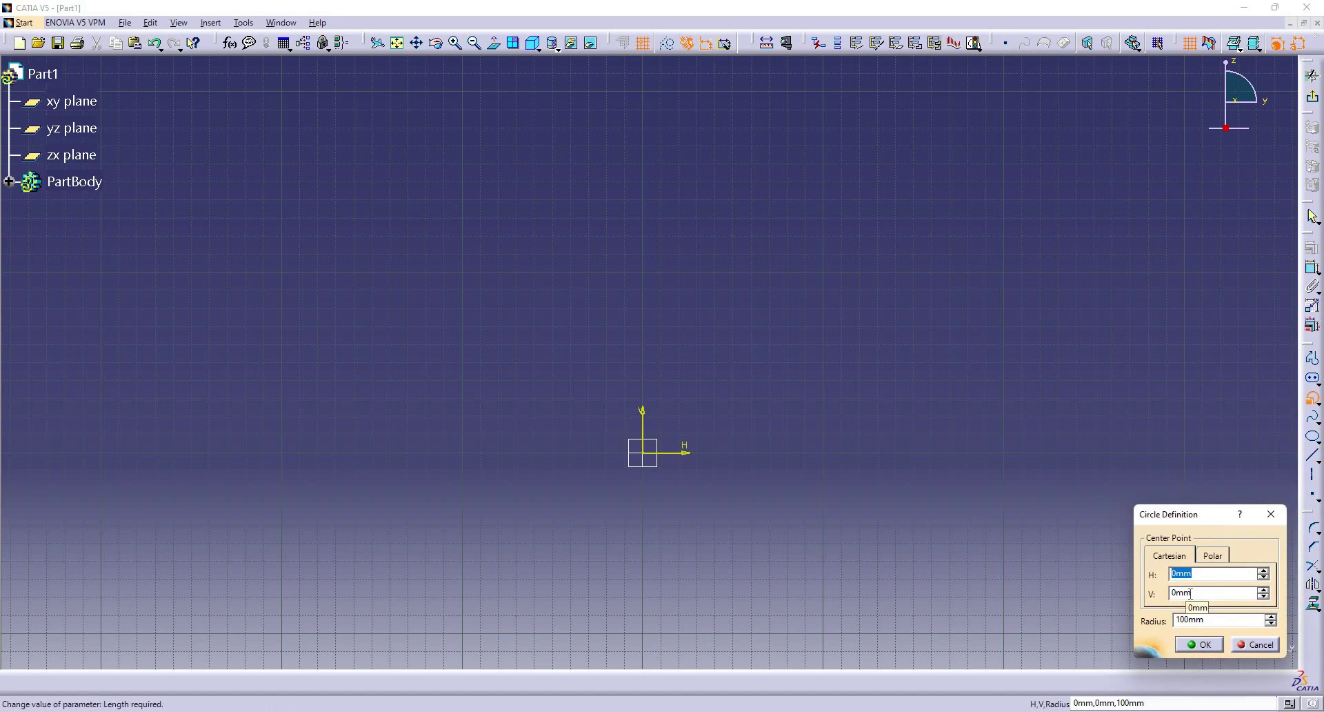
key("Tab")
left_click_drag(1207, 619, 1163, 626)
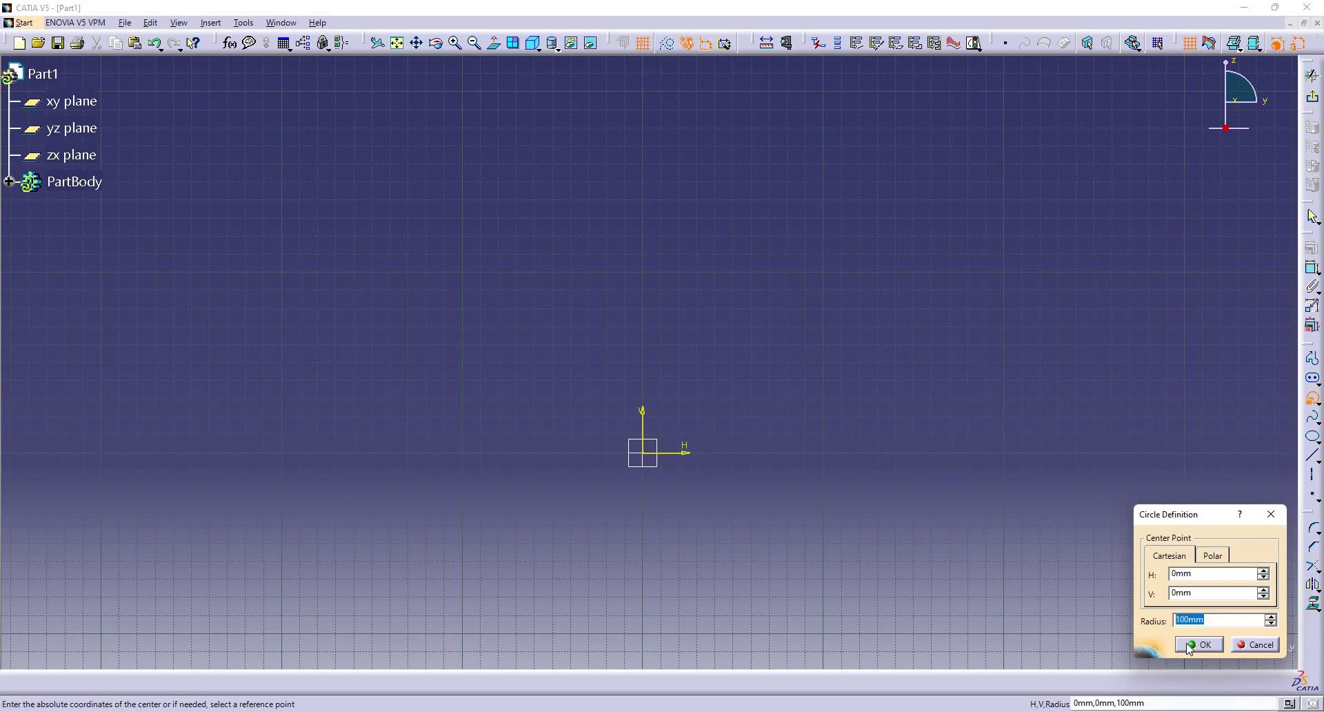
left_click(1186, 643)
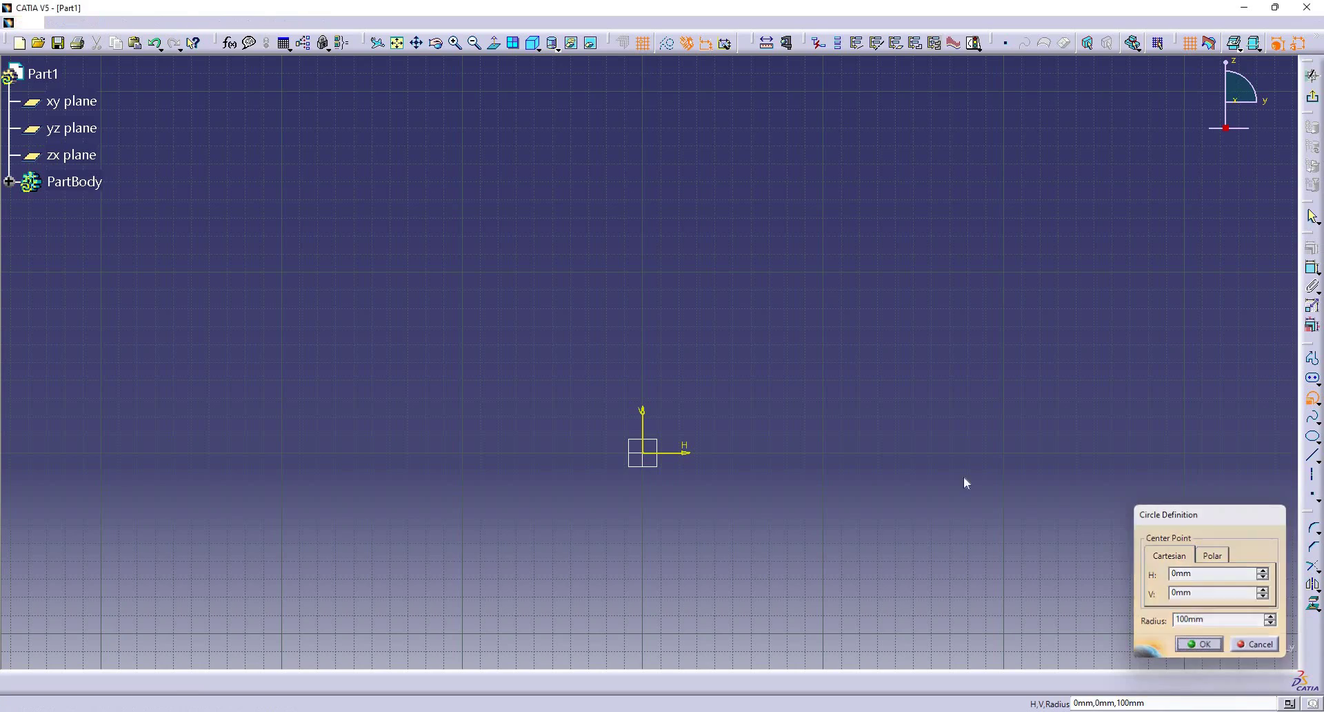
left_click(831, 455)
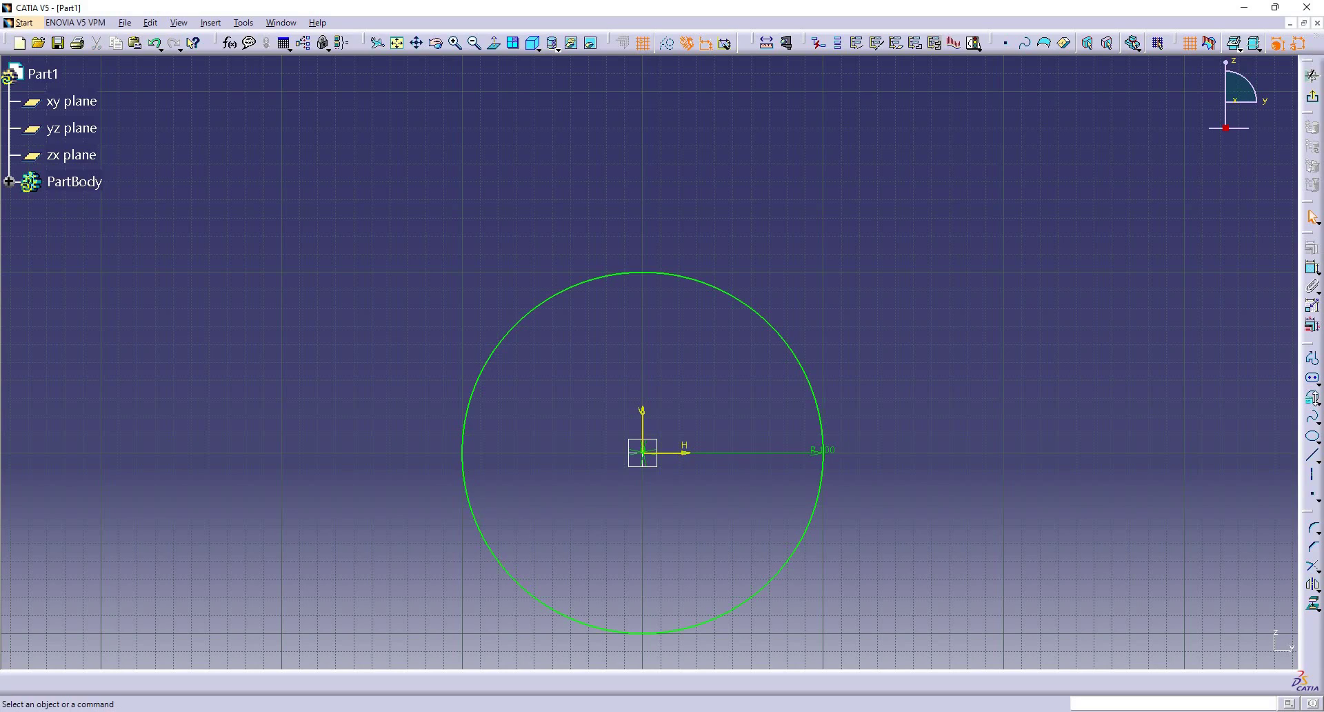
Step: Draw three separate slanted lines to the right of the circle, arranged around an open area
left_click(1319, 404)
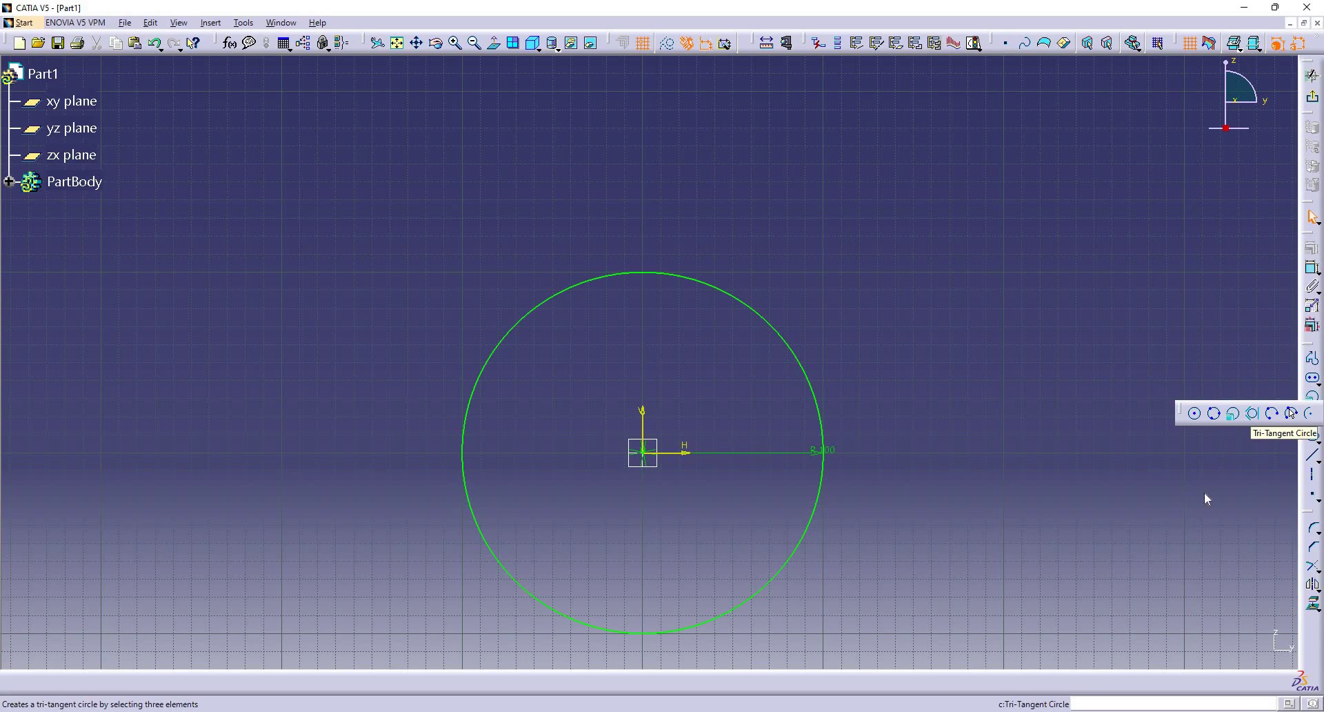
left_click(1311, 459)
left_click(968, 200)
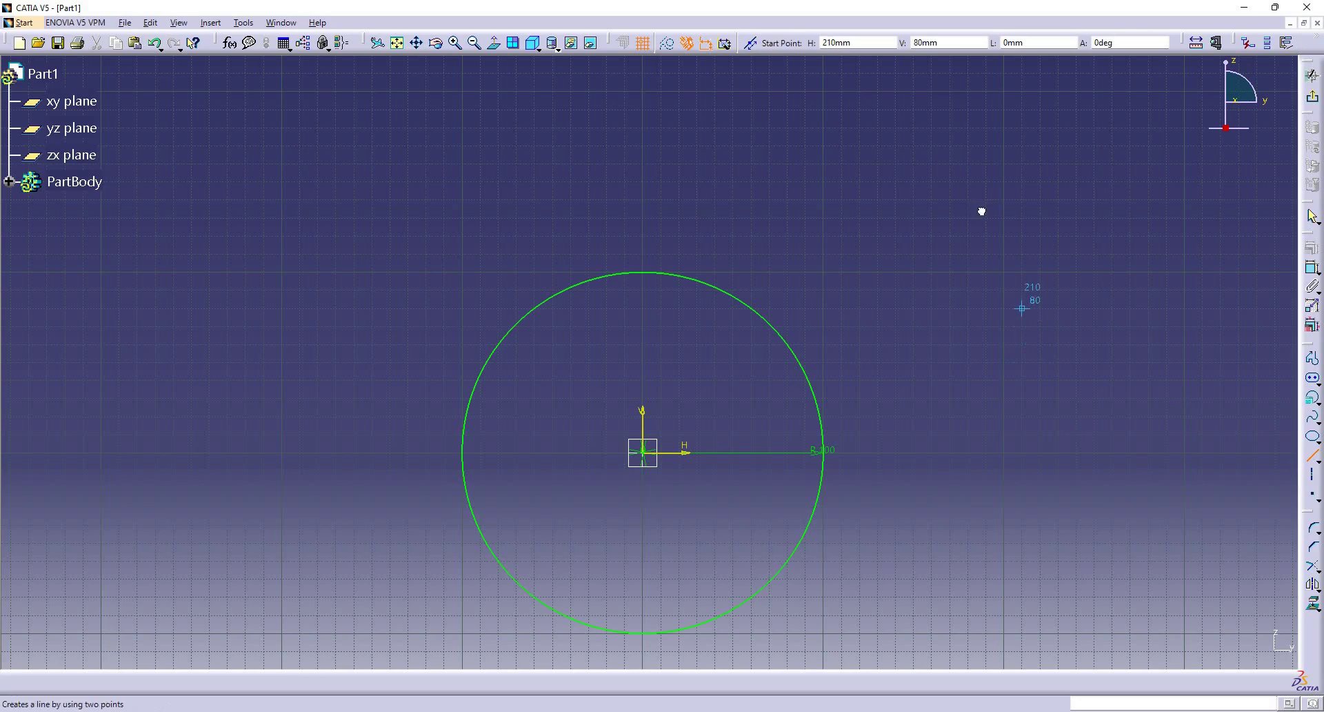
left_click(1148, 290)
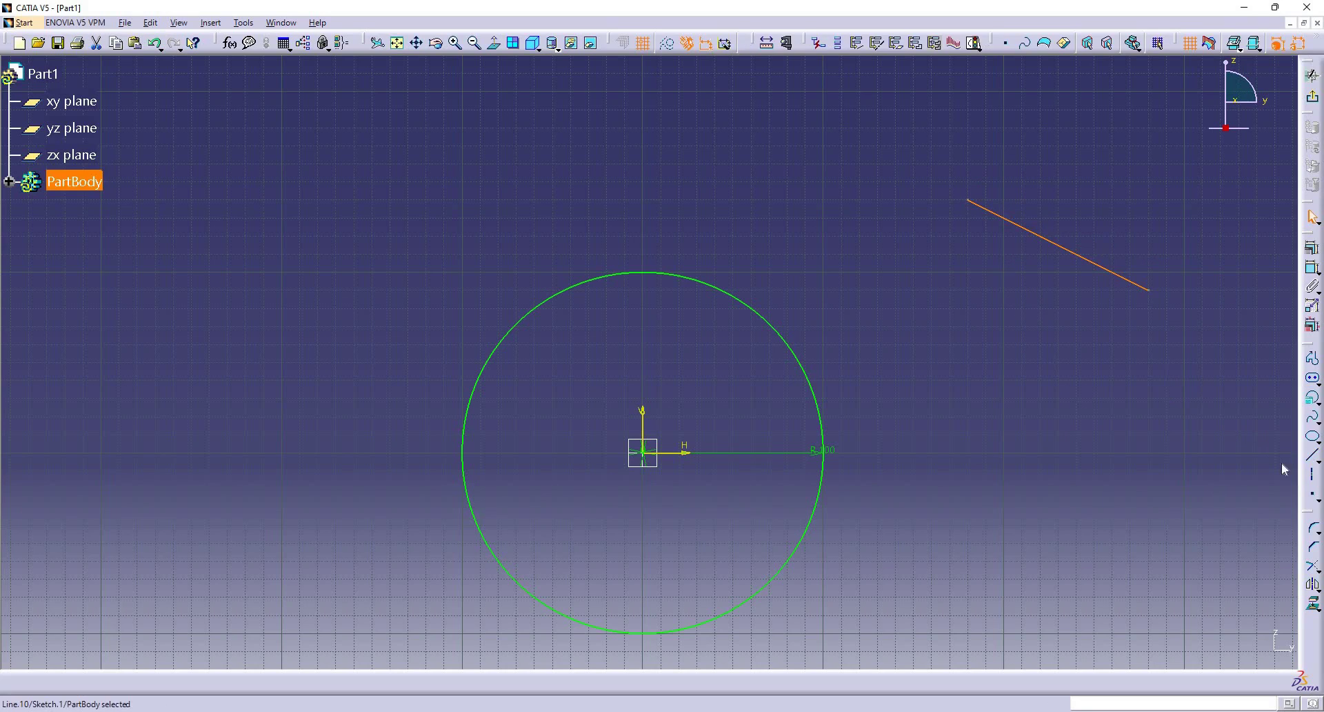
left_click(1312, 458)
left_click(1185, 399)
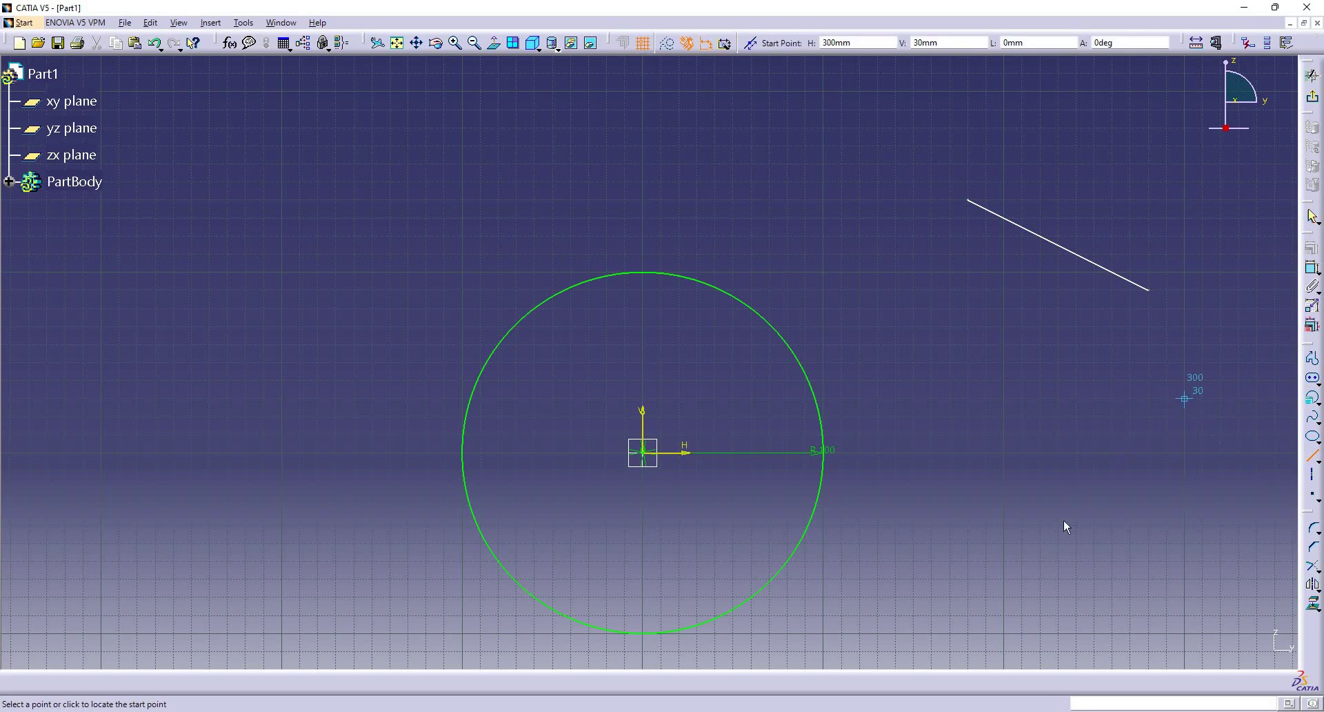
left_click(1058, 525)
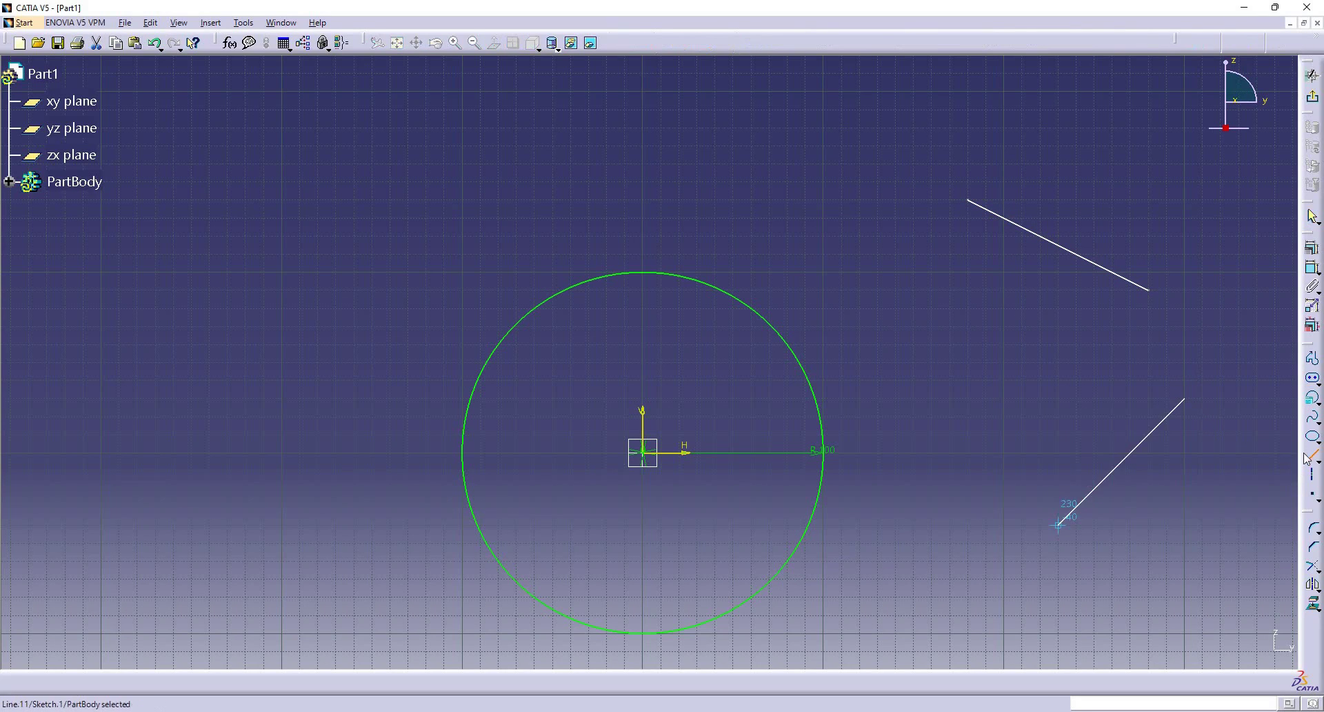
left_click(914, 326)
left_click(950, 490)
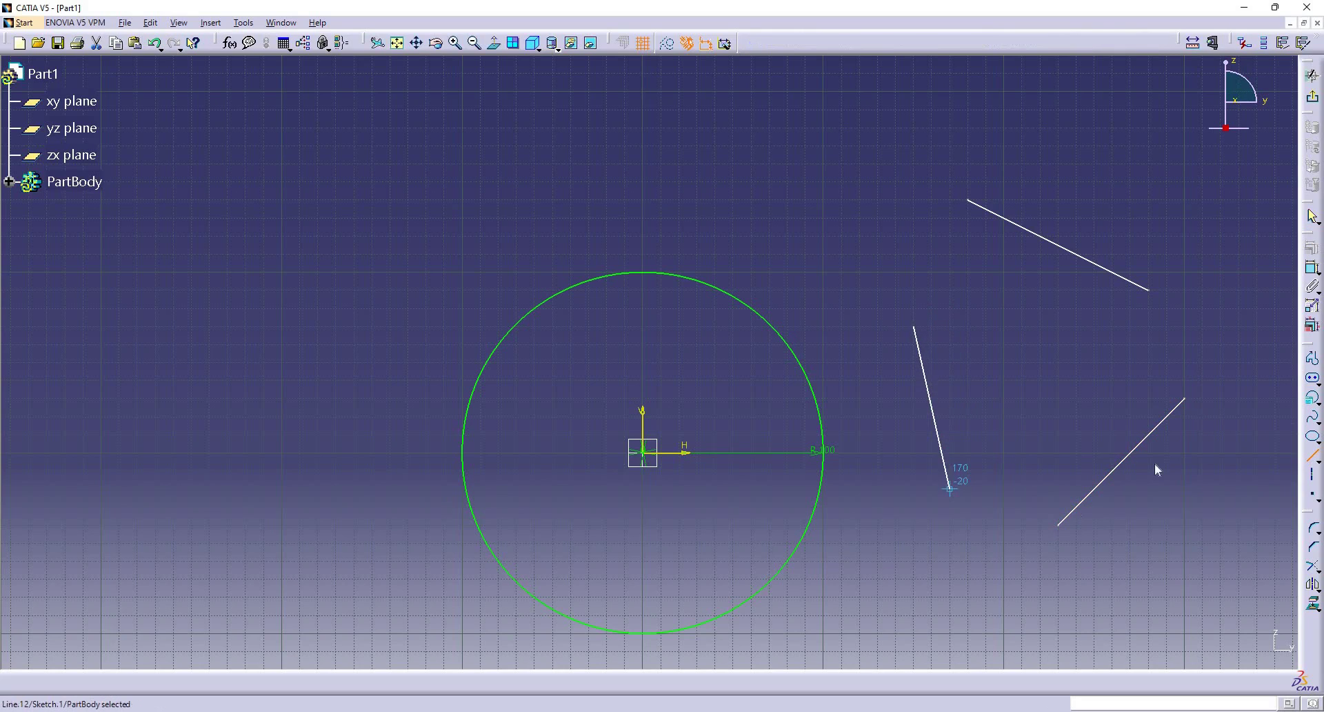
key("Escape")
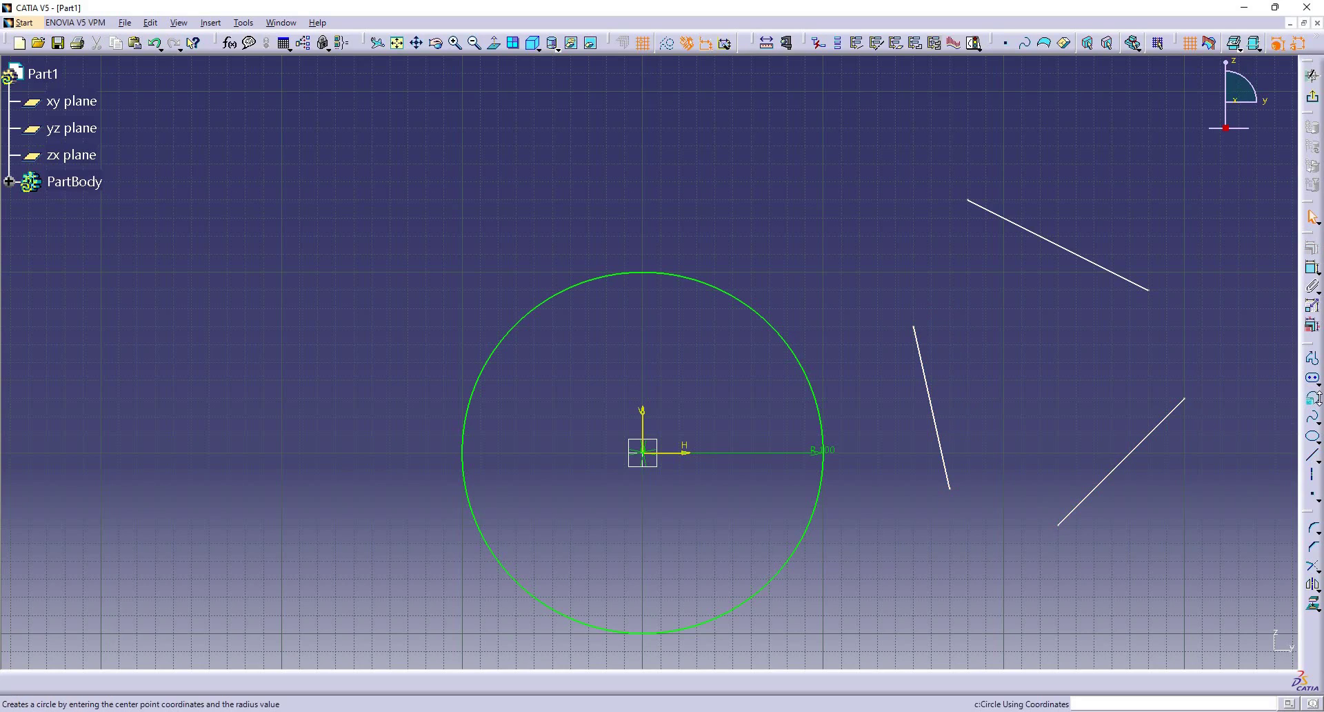
Step: Create a tri-tangent circle touching the three separate lines
left_click(1315, 400)
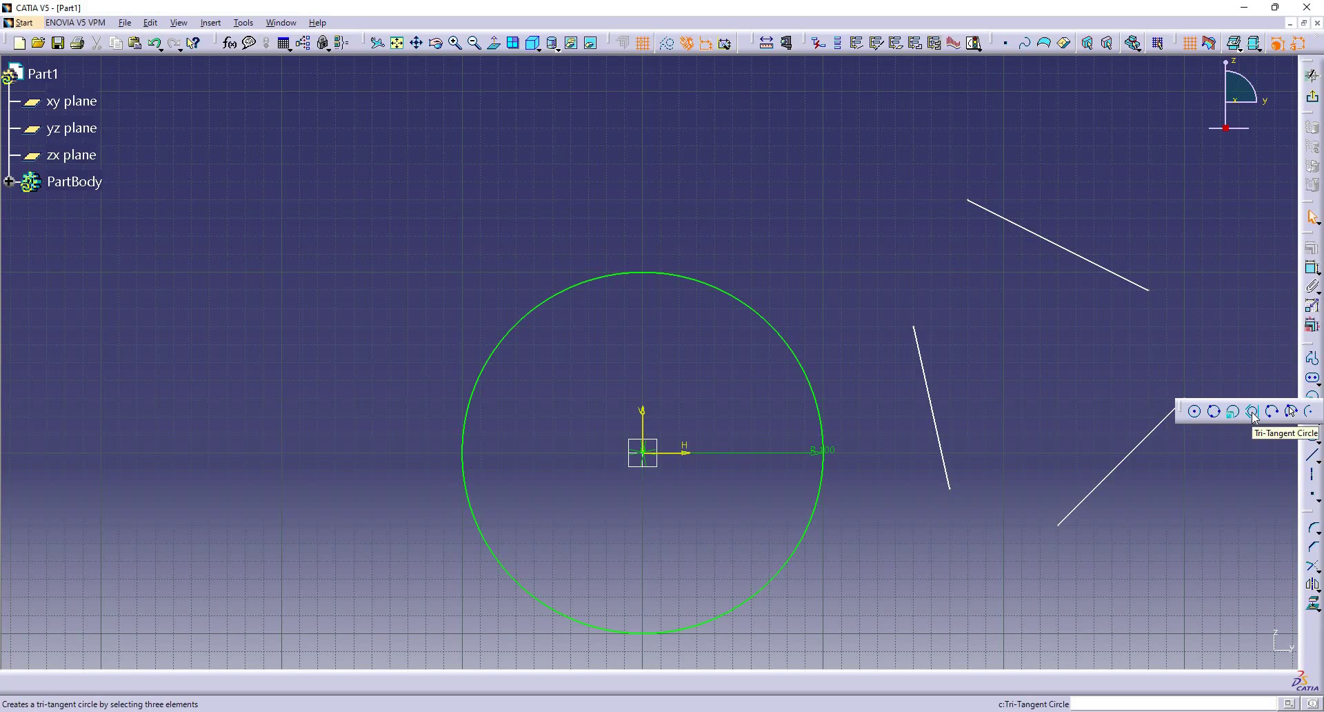
left_click(1252, 413)
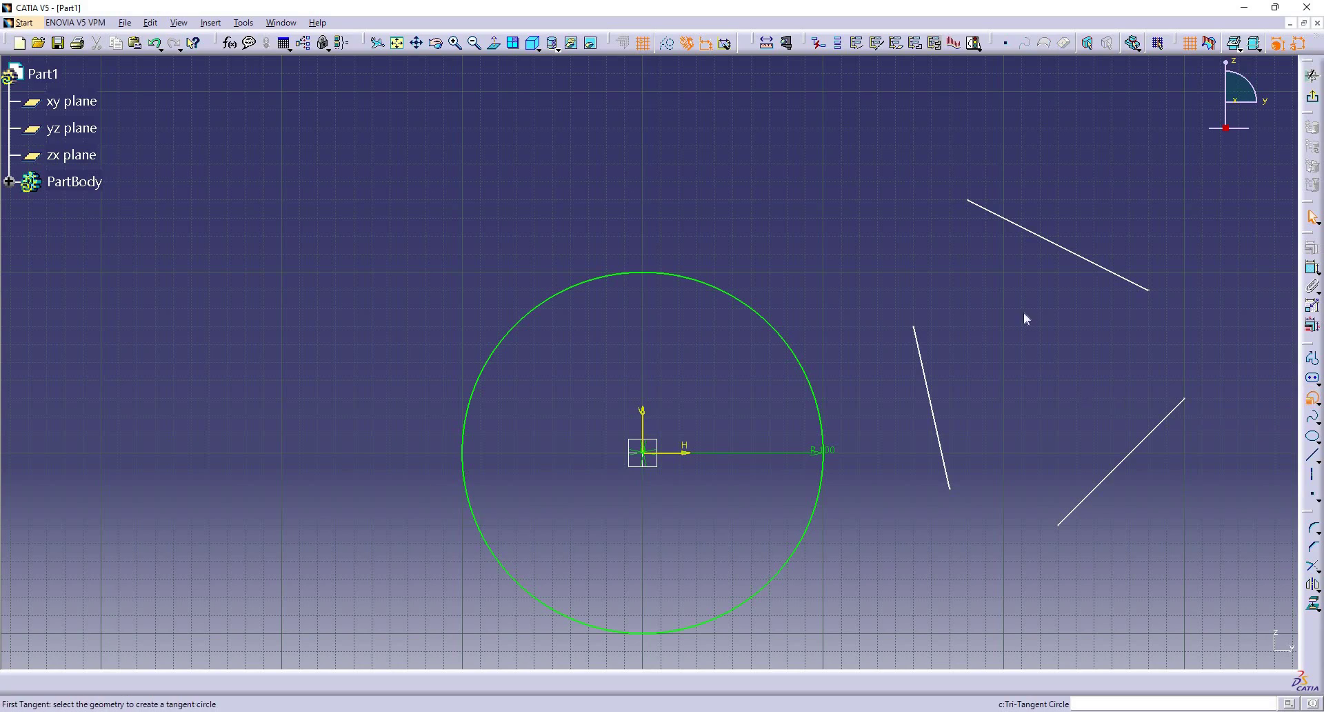
left_click(1070, 247)
left_click(1131, 455)
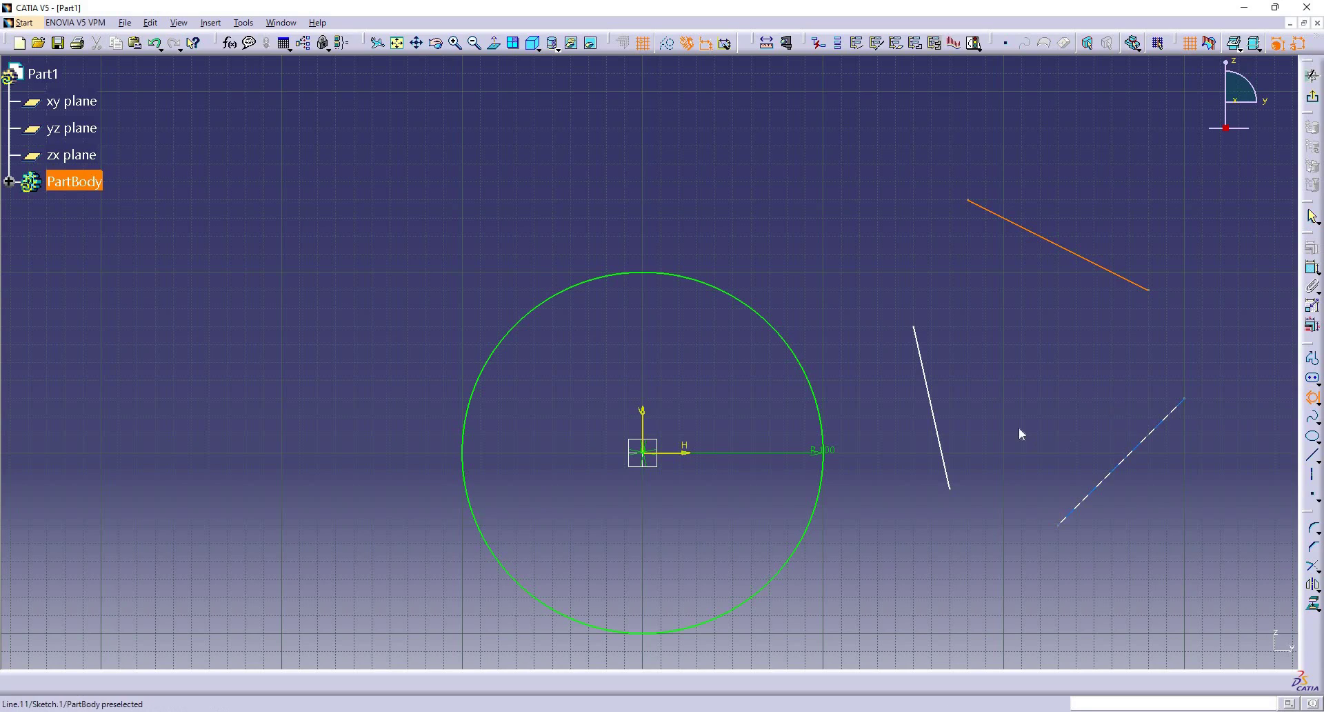
left_click(934, 406)
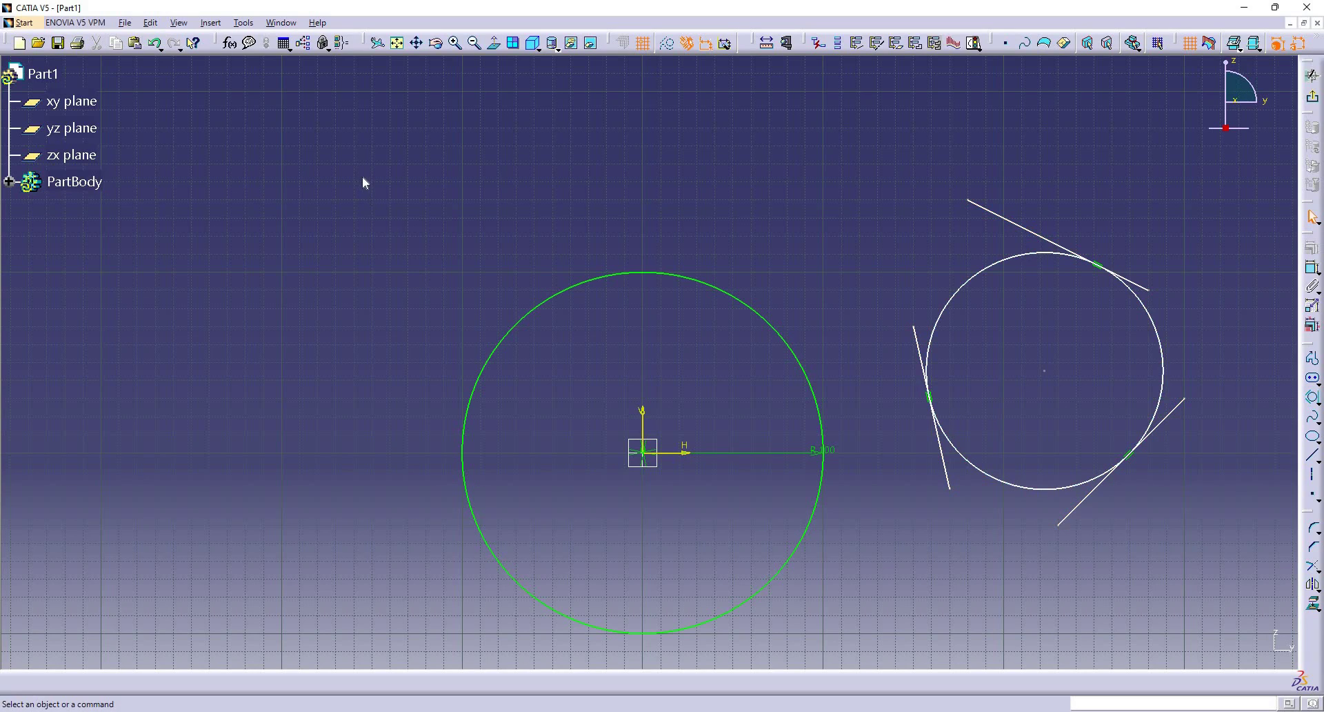
Step: Clear all geometry from the sketch and draw a three-point arc above the origin with a radius of about 145 mm
mouse_move(361, 177)
left_mouse_down()
mouse_move(1008, 452)
mouse_move(1067, 441)
mouse_move(1210, 639)
left_mouse_up()
key("Delete")
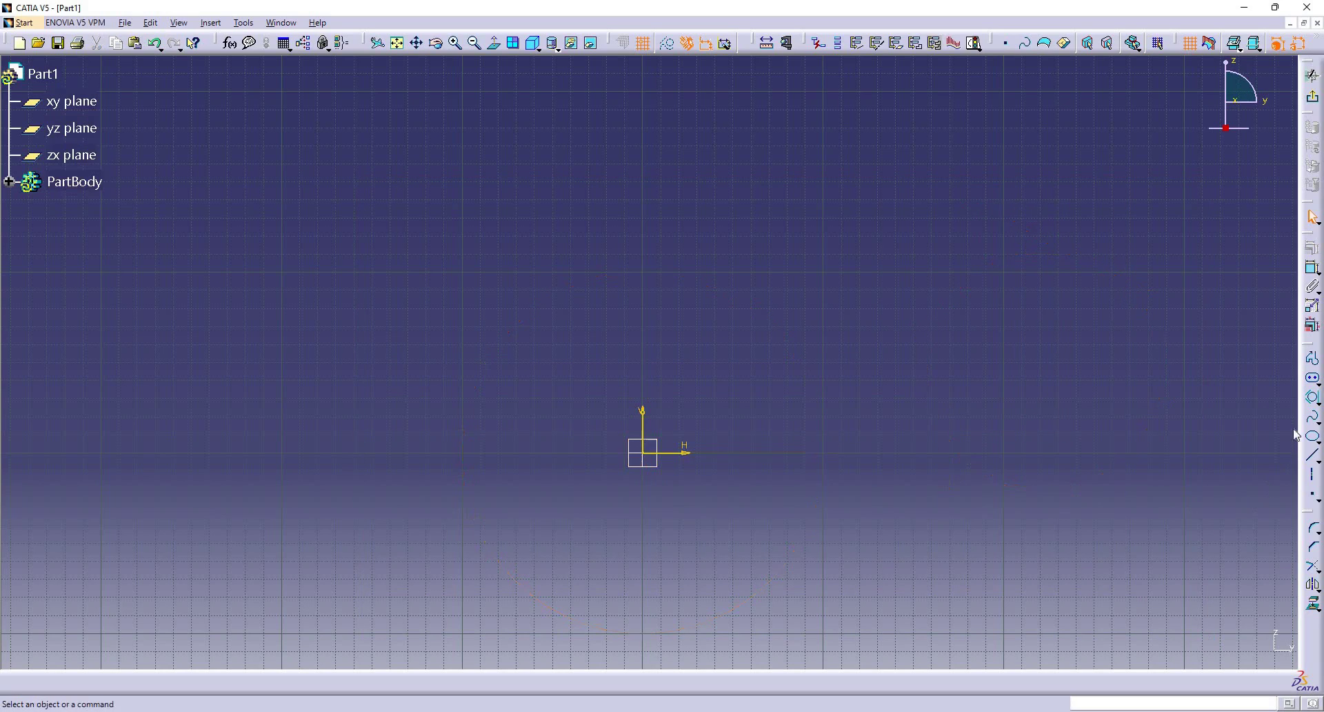
left_click(1320, 400)
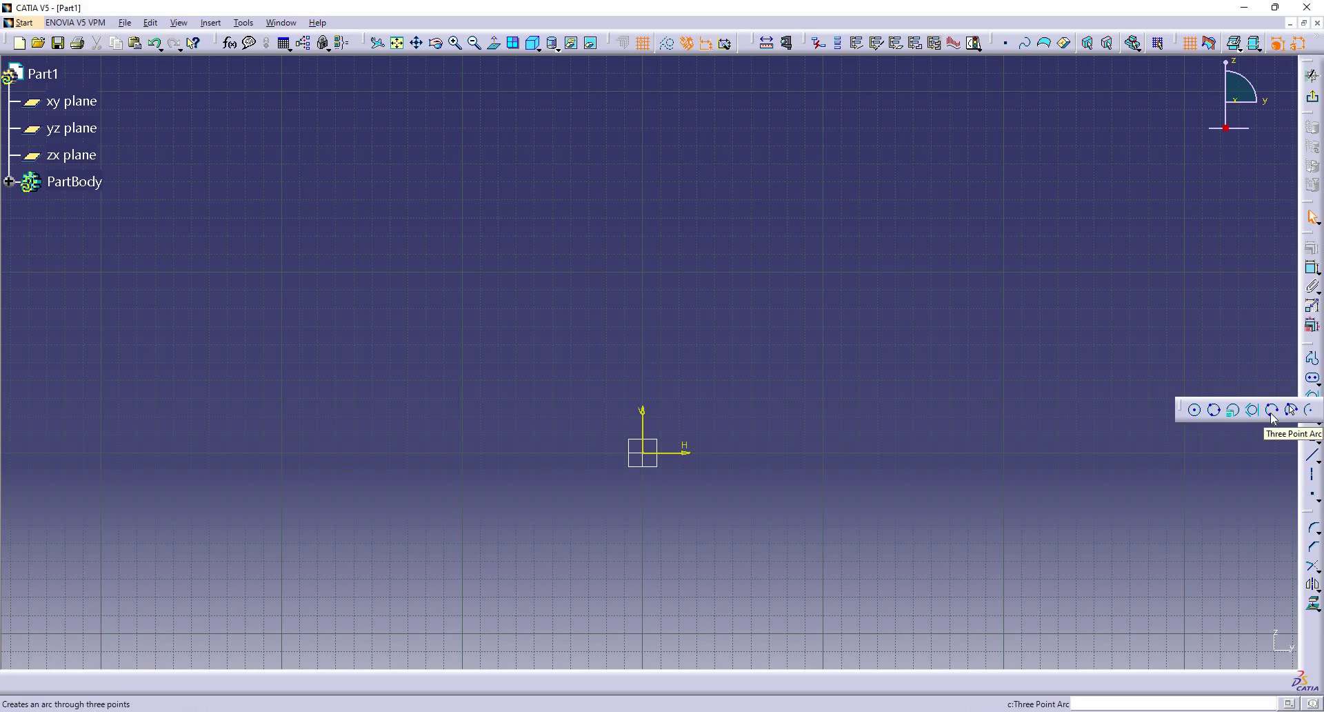
left_click(462, 380)
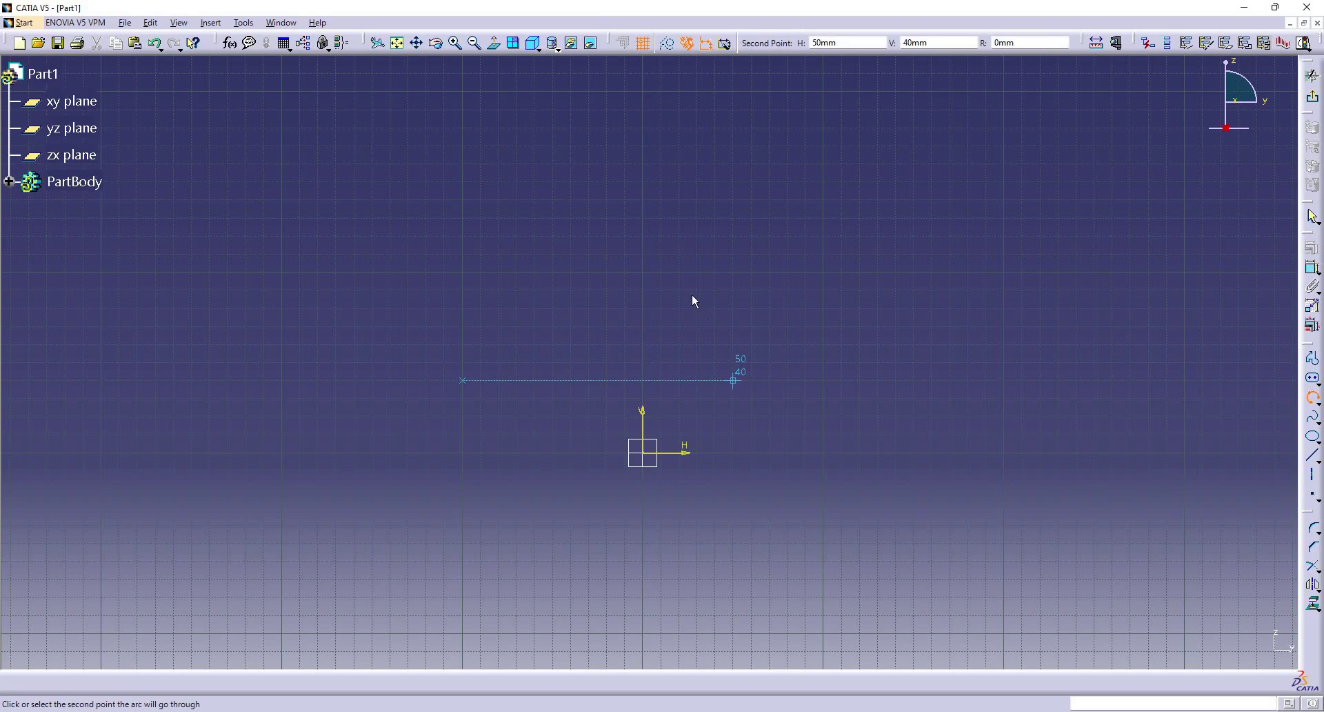
left_click(645, 271)
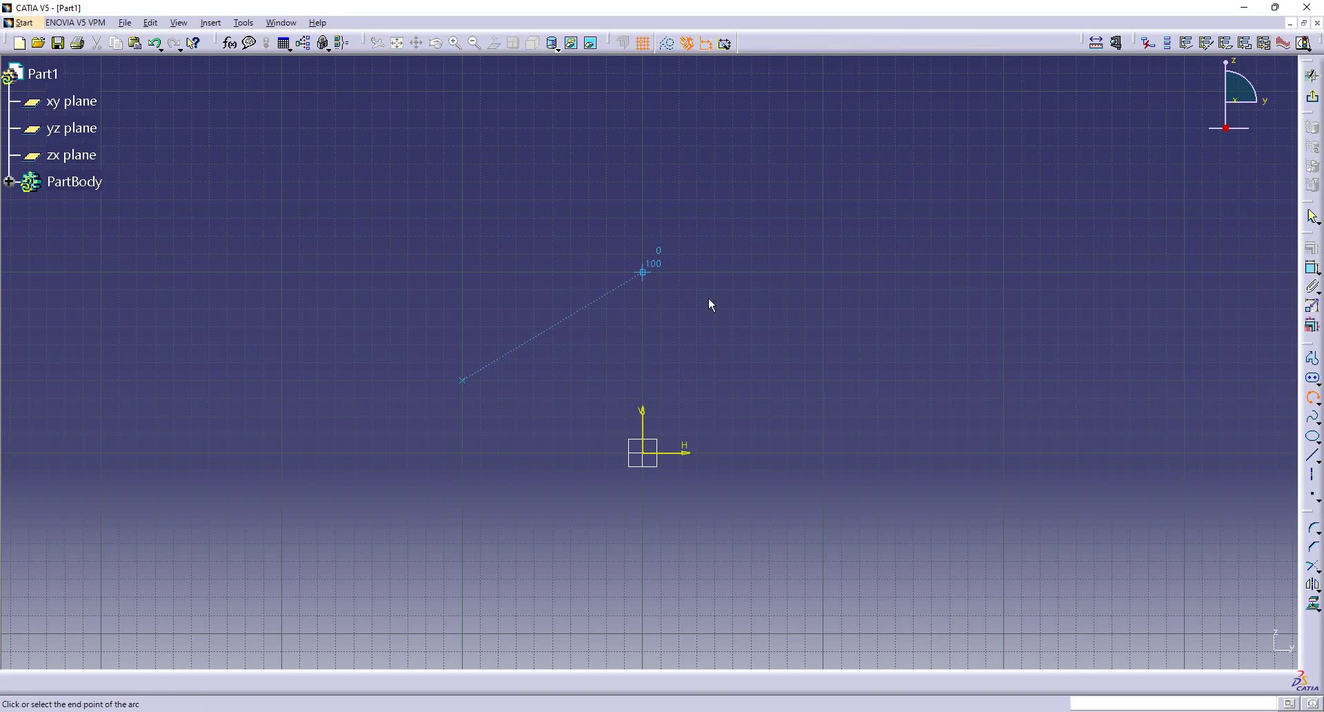
left_click(858, 345)
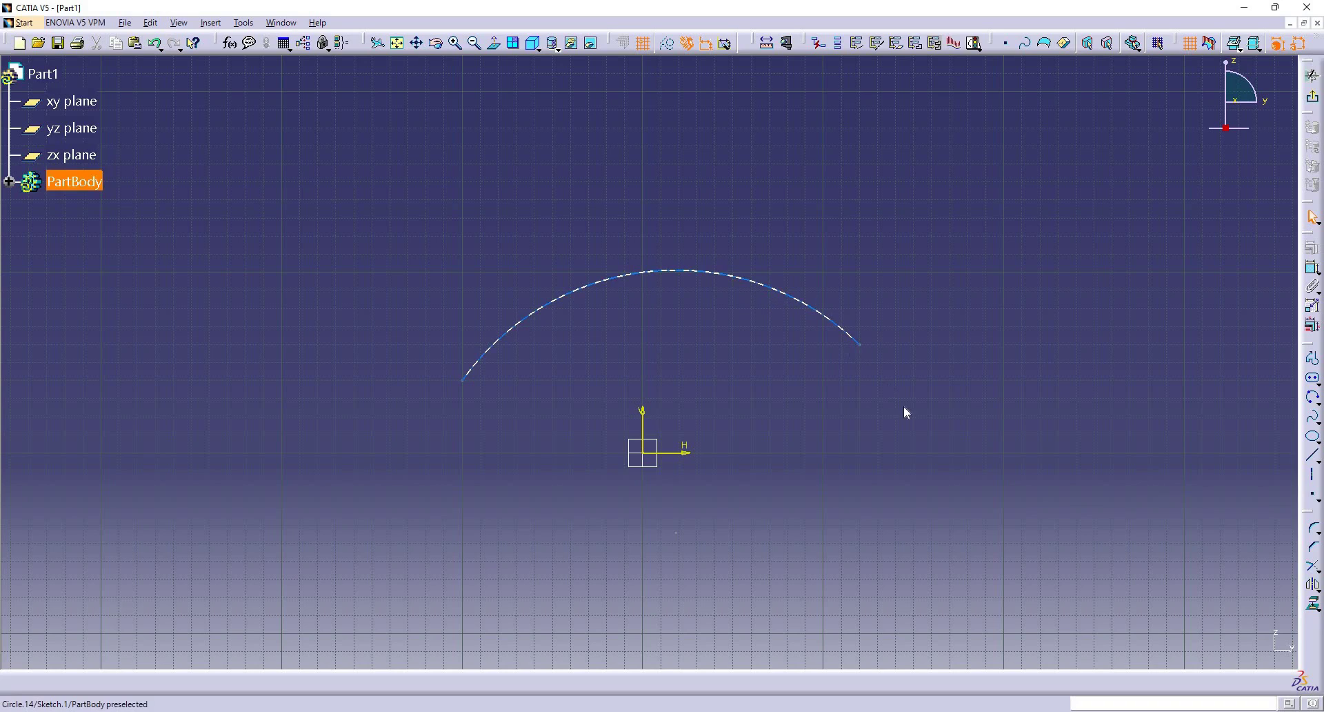
Step: Add a radius dimension to the arc and set it to 500 mm
left_click(781, 294)
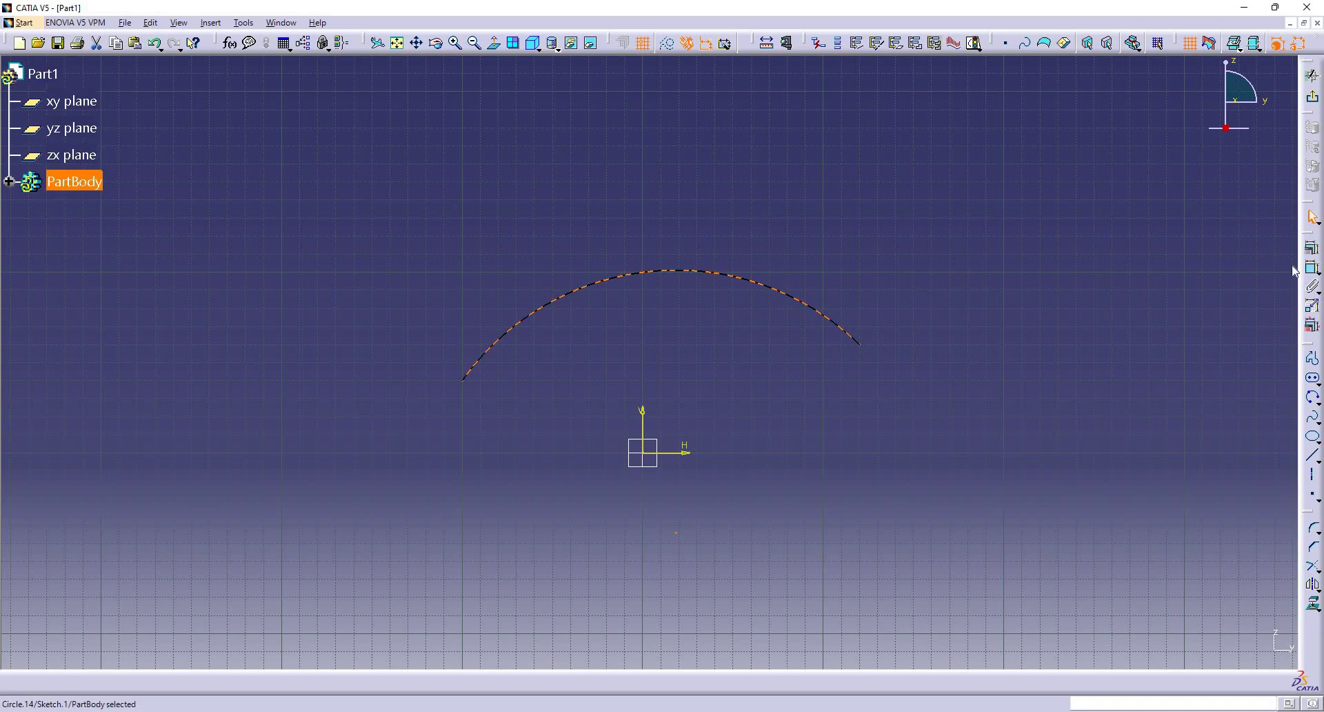
left_click(1310, 269)
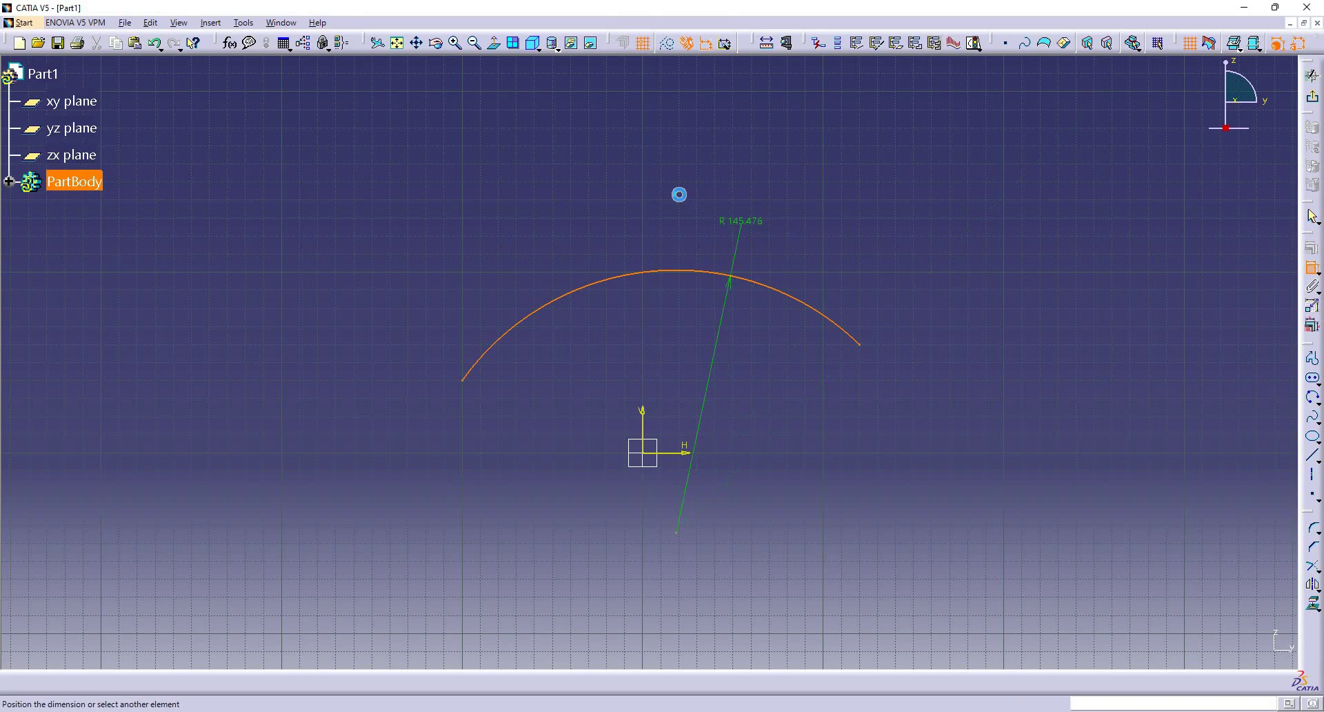
left_click(685, 194)
double_click(685, 194)
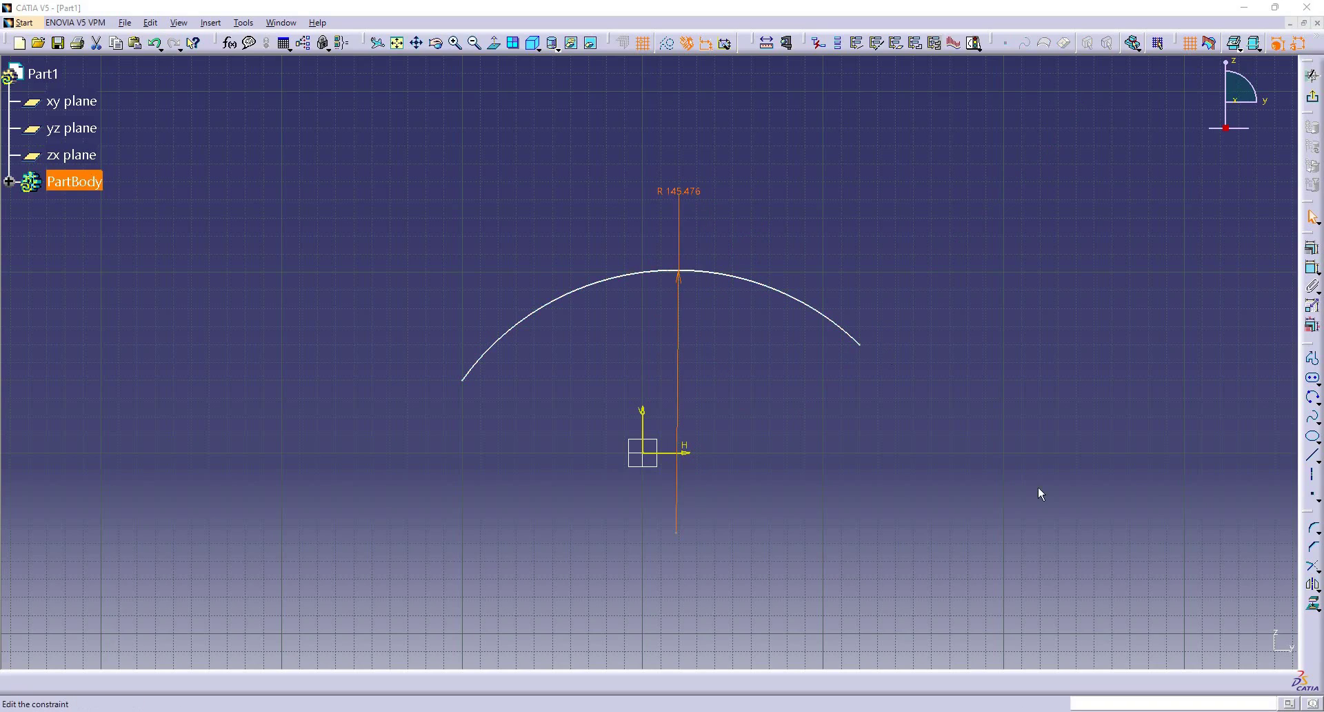
type("500")
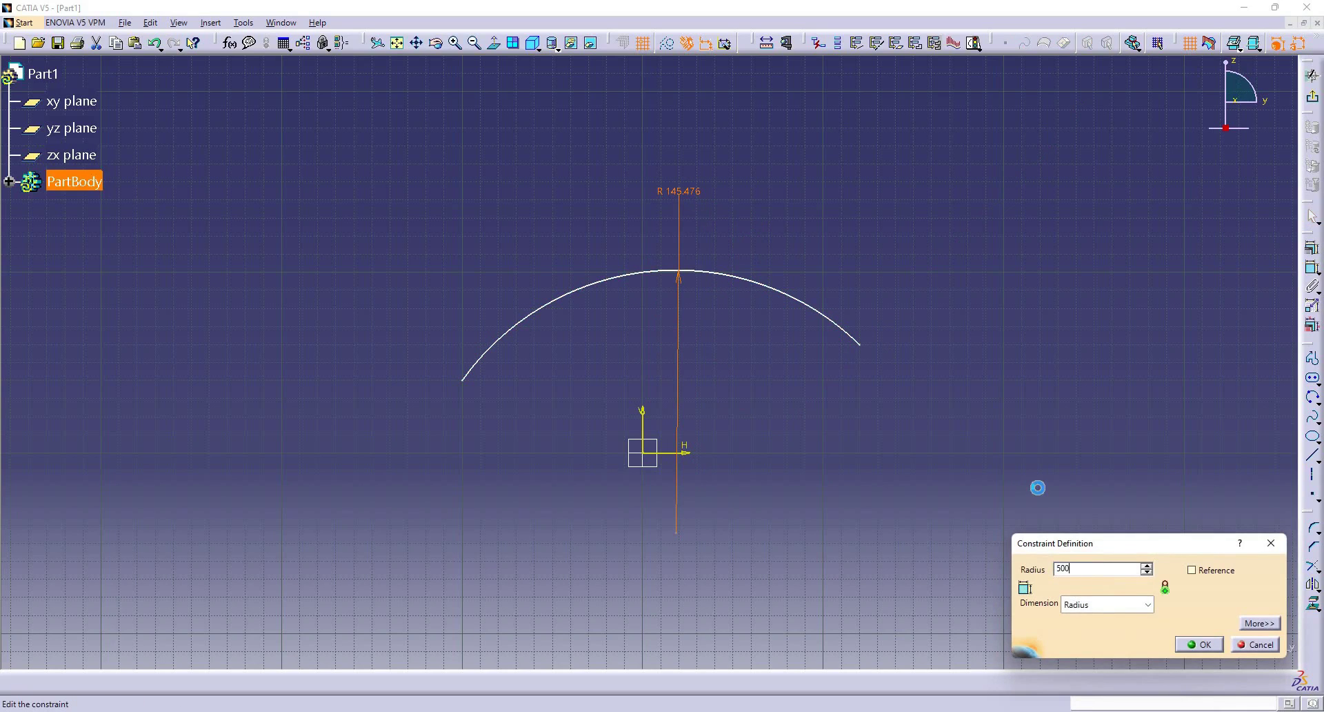
key("Return")
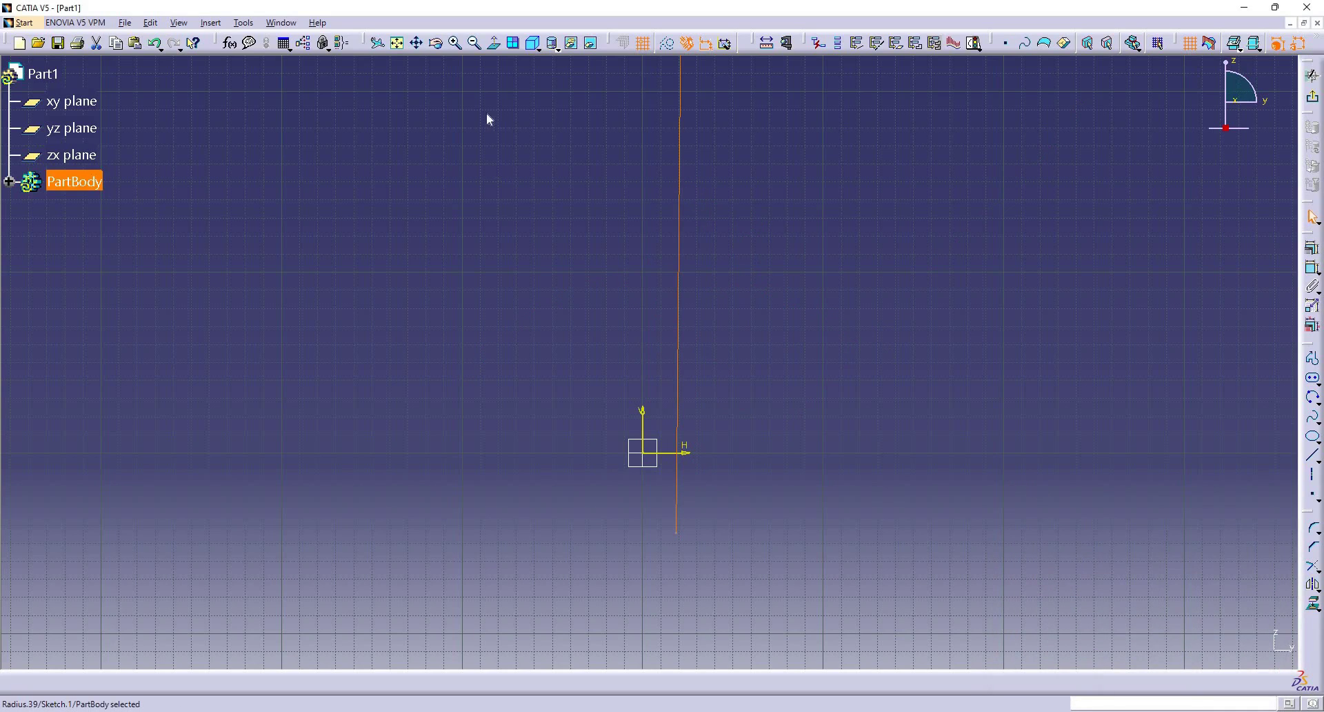
Step: Move the 500 mm radius arc slightly down and to the right, and shift its right endpoint slightly to the left
left_click(418, 50)
left_click_drag(586, 188, 595, 511)
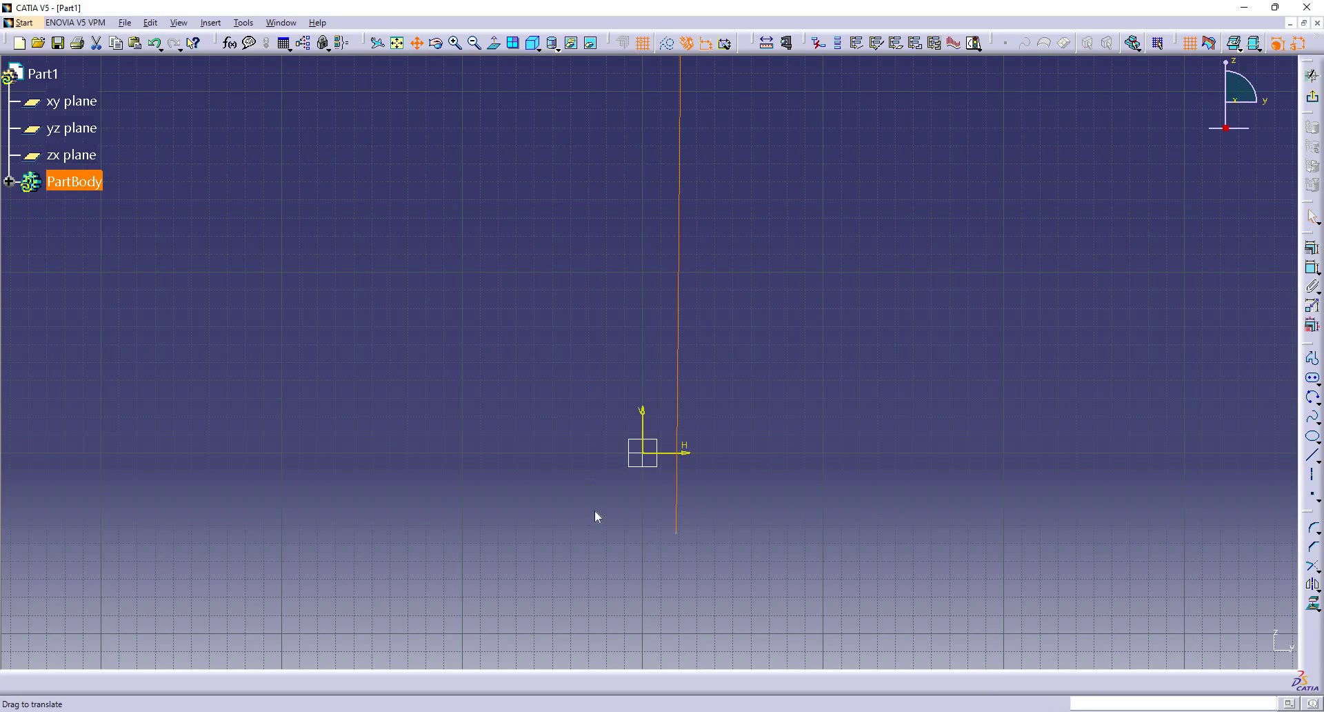
middle_click_drag(623, 338, 618, 562)
left_click_drag(614, 596, 622, 340)
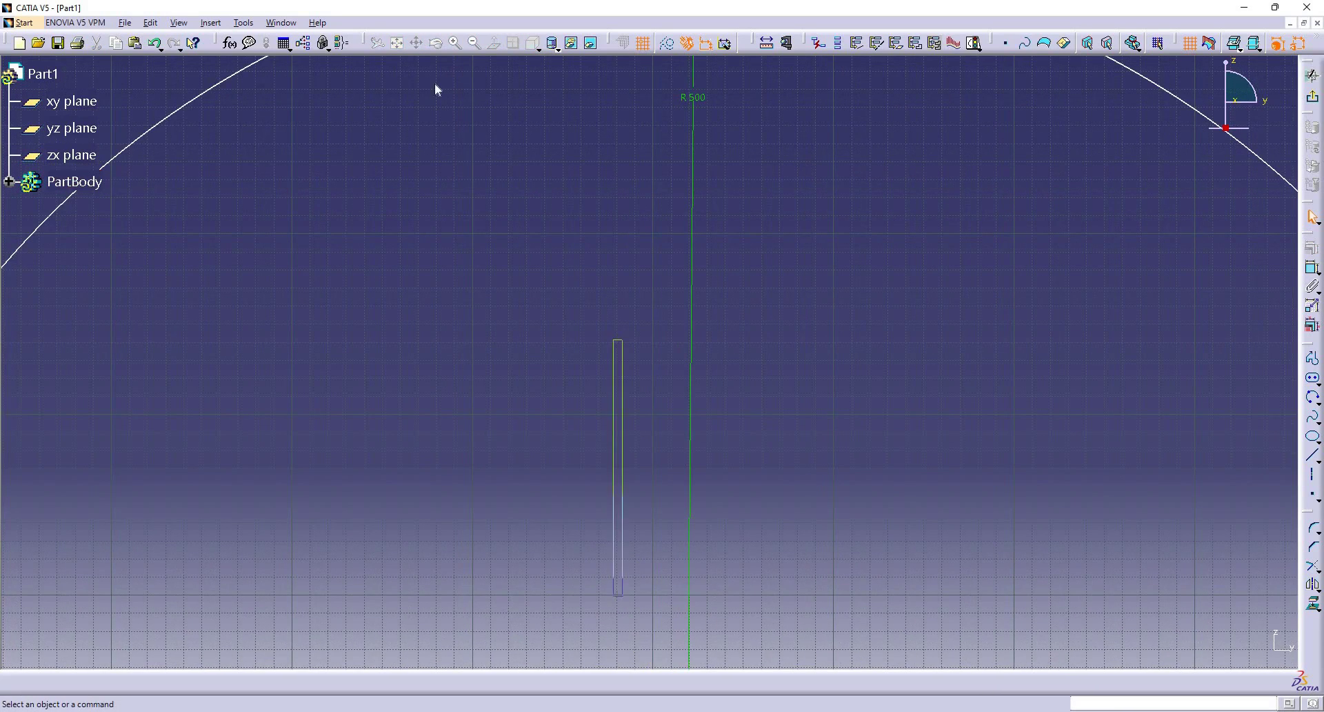
left_click(474, 43)
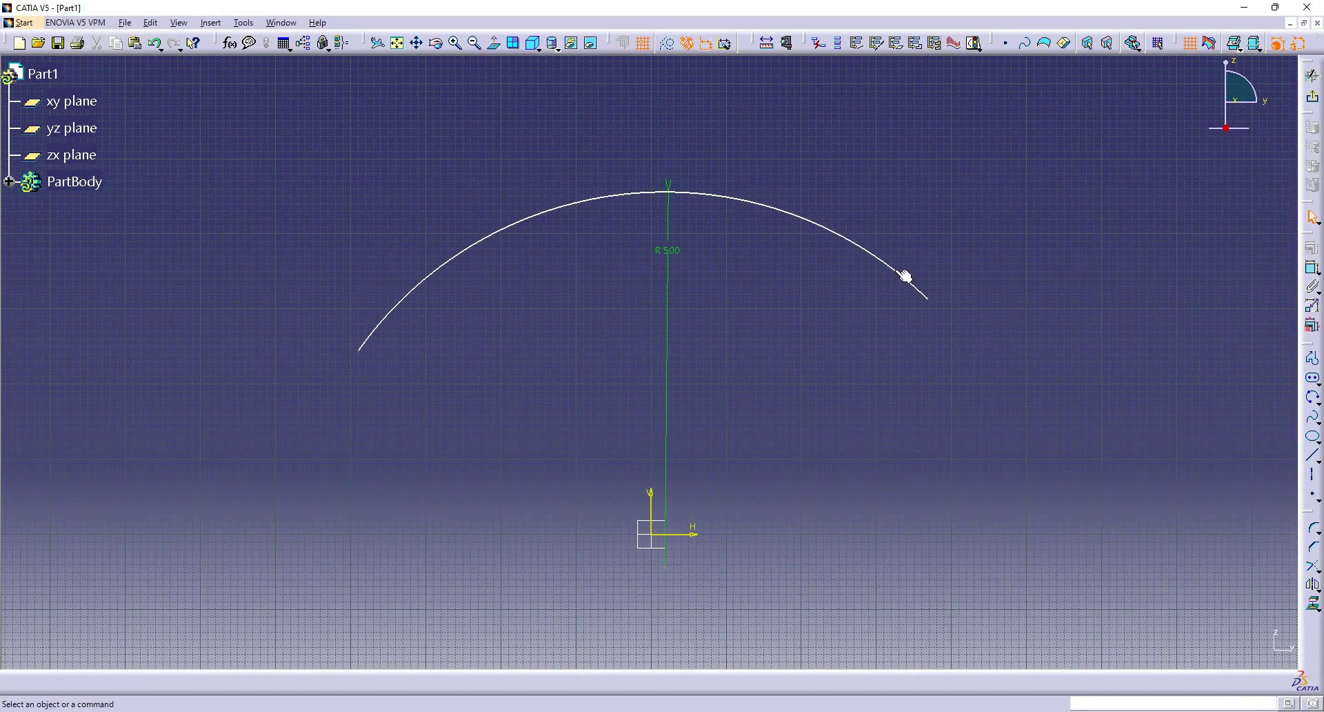
left_click_drag(904, 277, 925, 311)
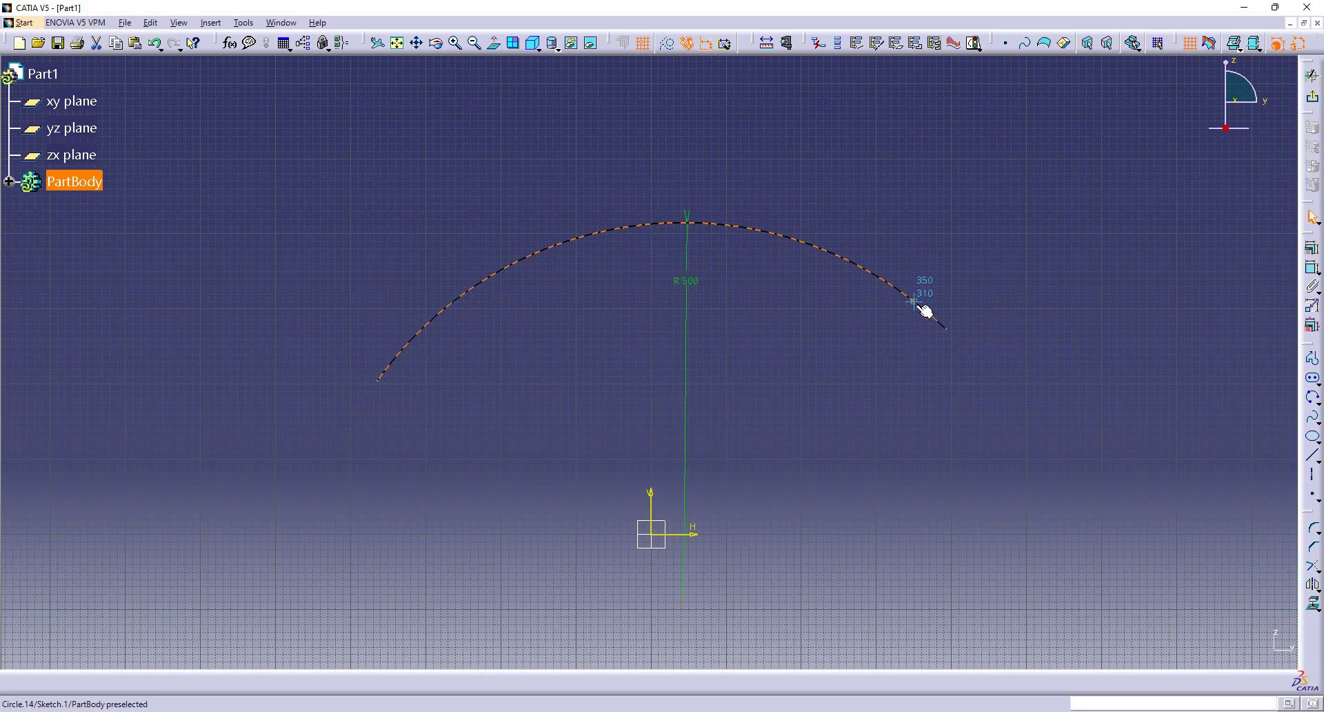
left_click(833, 355)
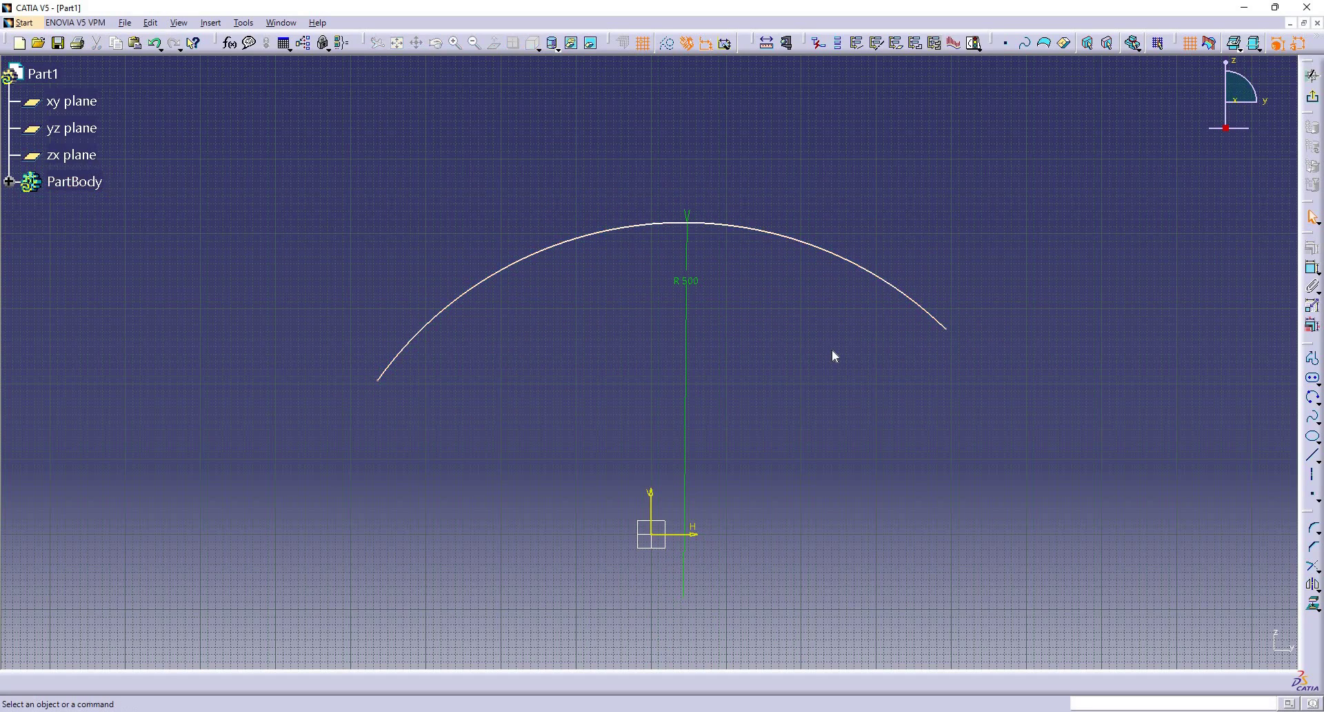
left_click(379, 383)
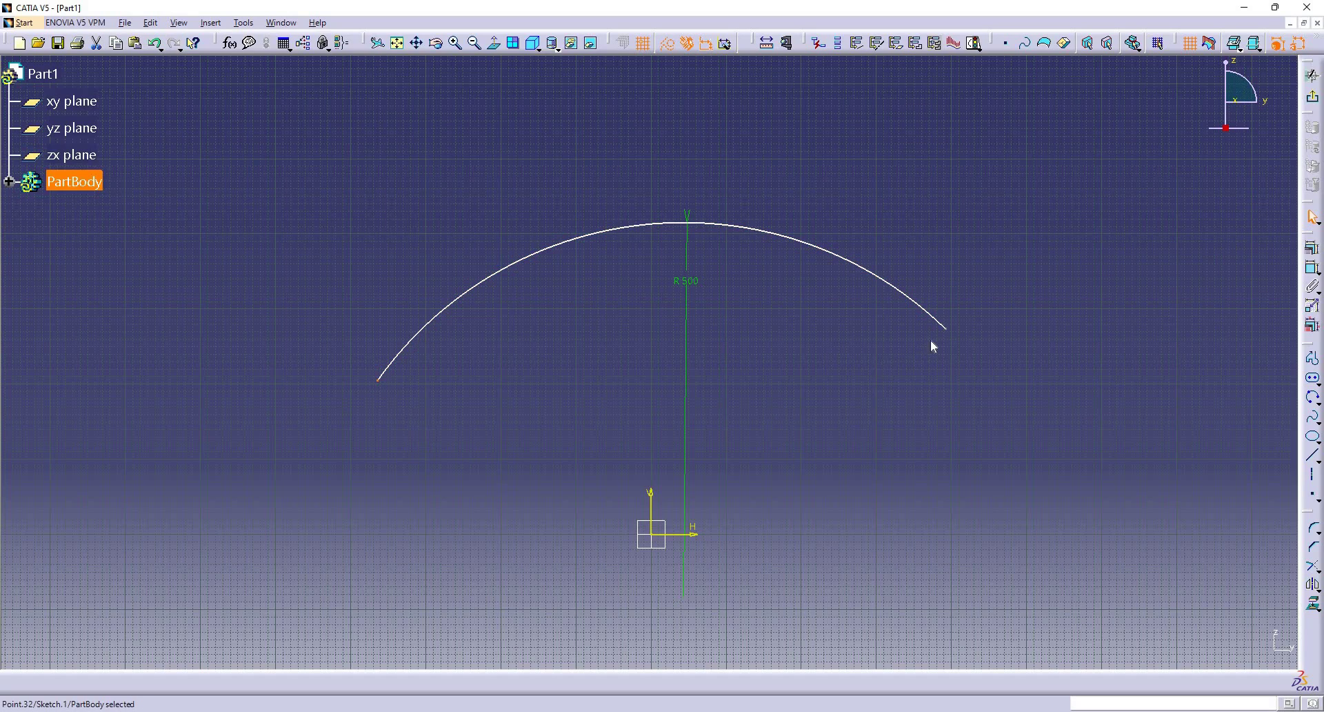
mouse_move(954, 336)
left_mouse_down()
mouse_move(942, 328)
mouse_move(962, 352)
mouse_move(940, 329)
mouse_move(966, 353)
mouse_move(936, 332)
left_mouse_up()
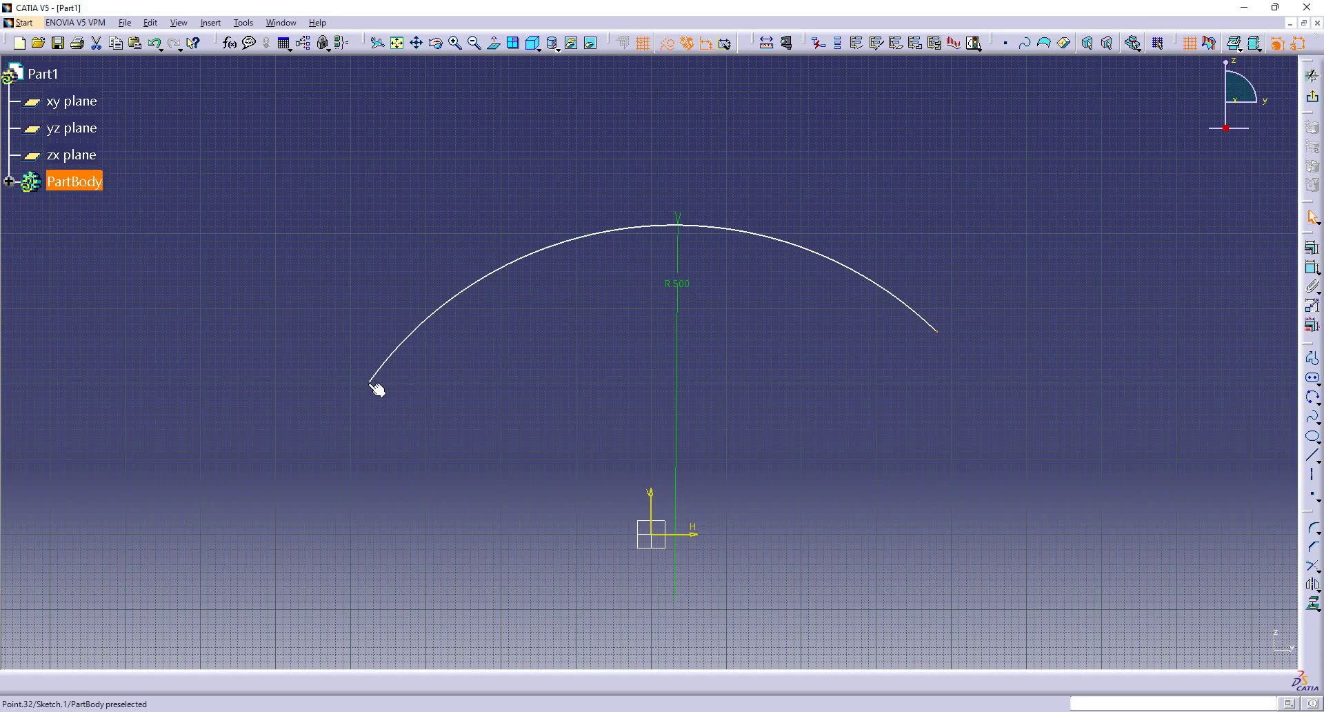
Step: Apply a Fix constraint to both endpoints of the 500 mm radius arc and try to move the arc
left_click(1314, 249)
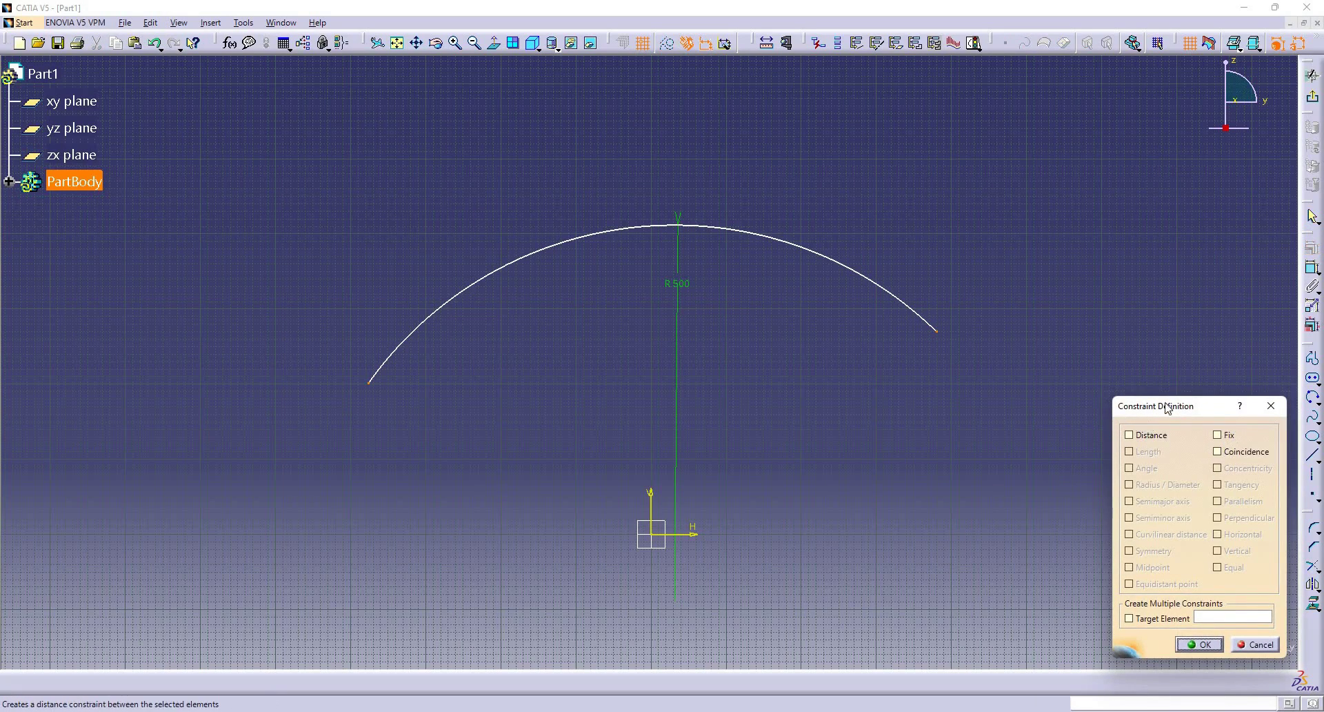
left_click(1219, 436)
left_click(1197, 646)
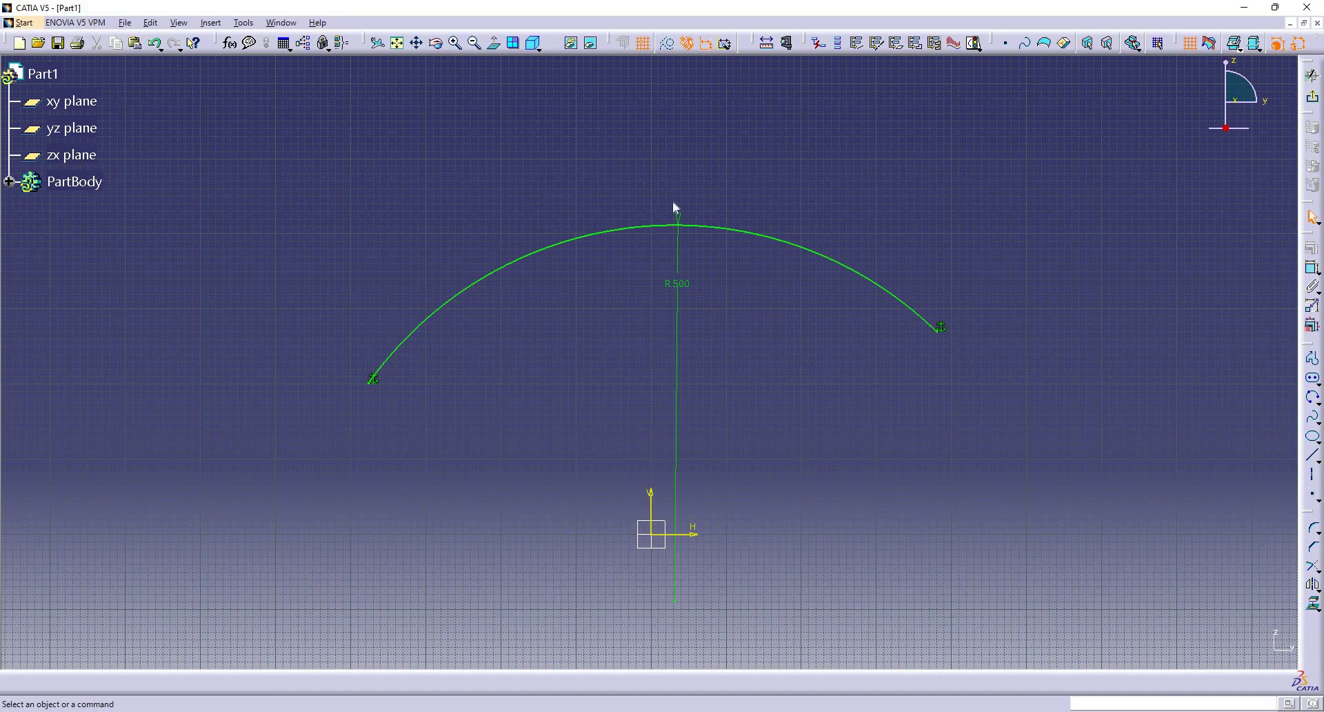
left_click_drag(746, 160, 777, 209)
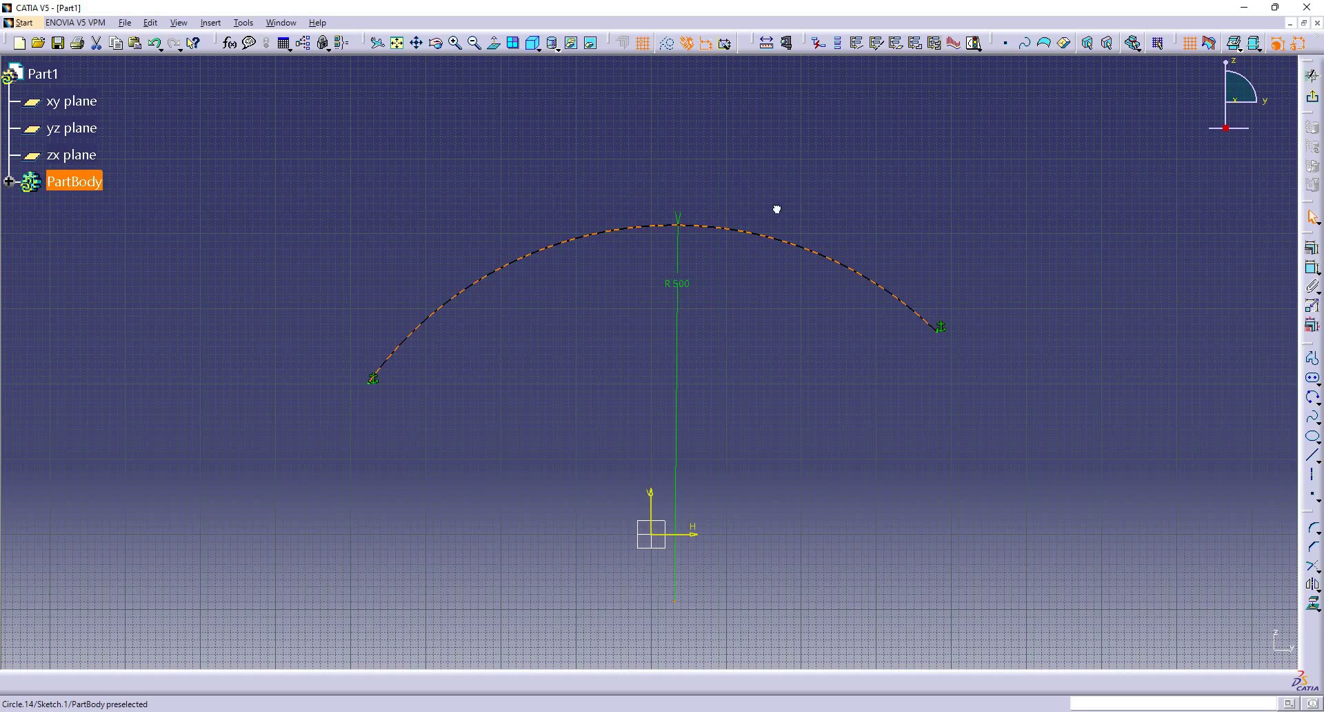
left_click(958, 398)
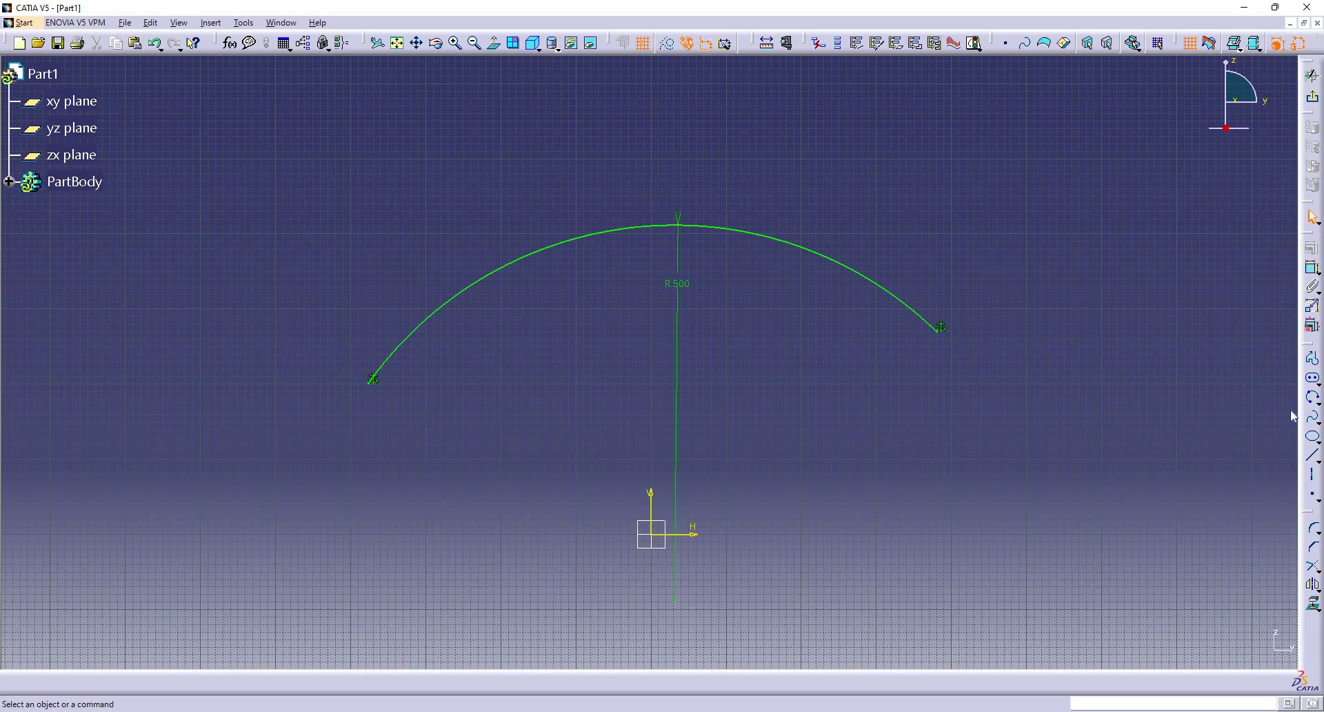
Step: Draw a three-point arc starting with limits, right of the origin below the fixed arc, with a radius of about 479 mm
left_click(1318, 403)
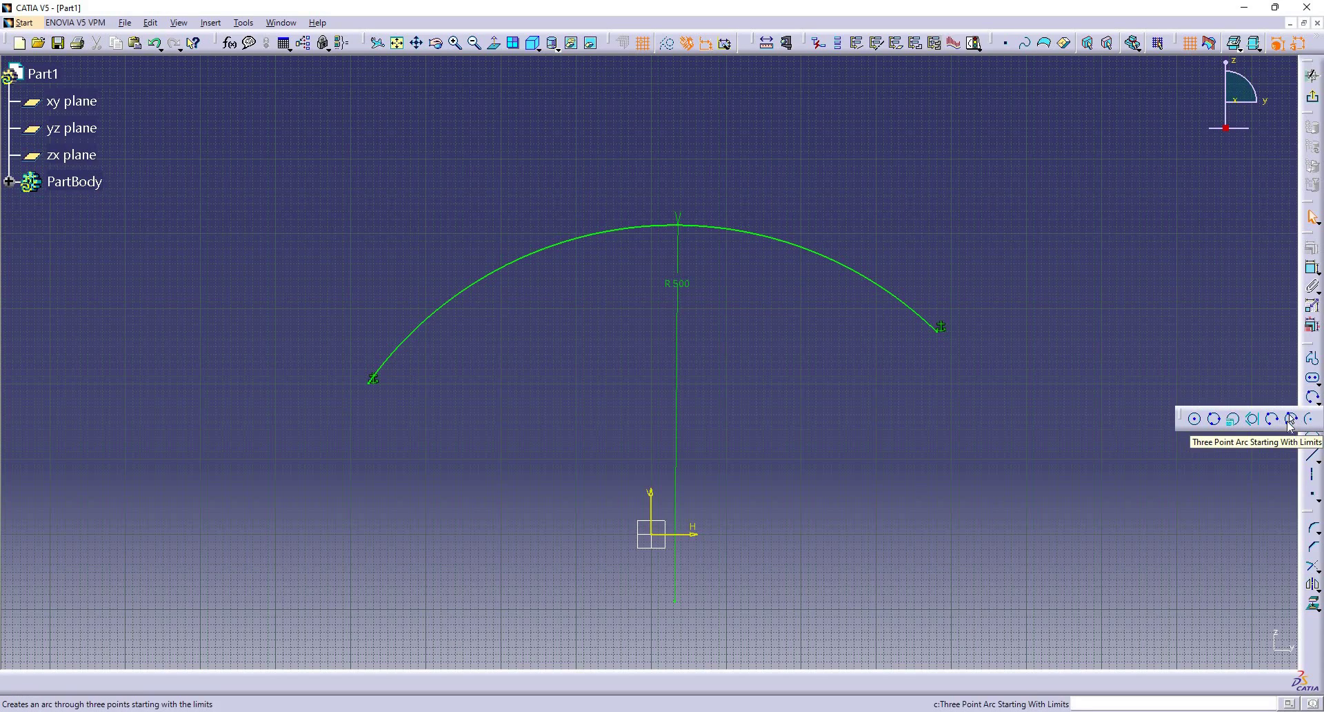
left_click(1290, 422)
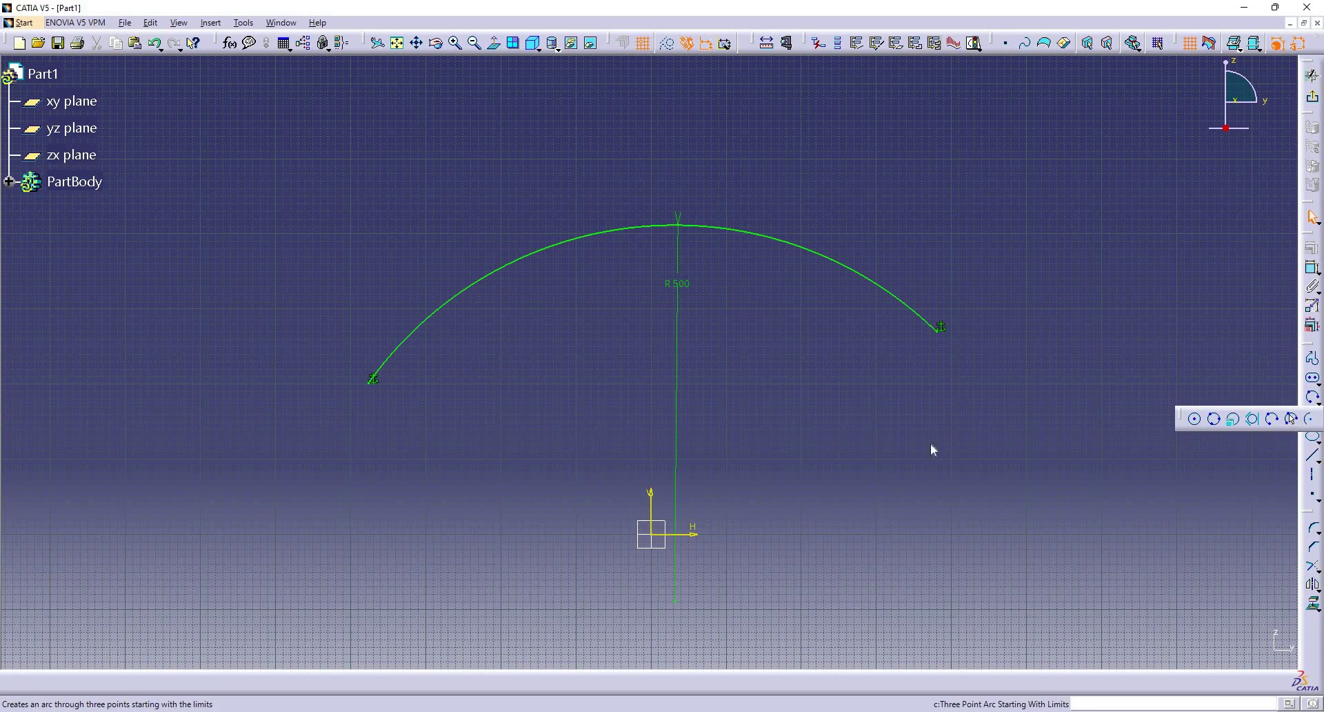
left_click(727, 459)
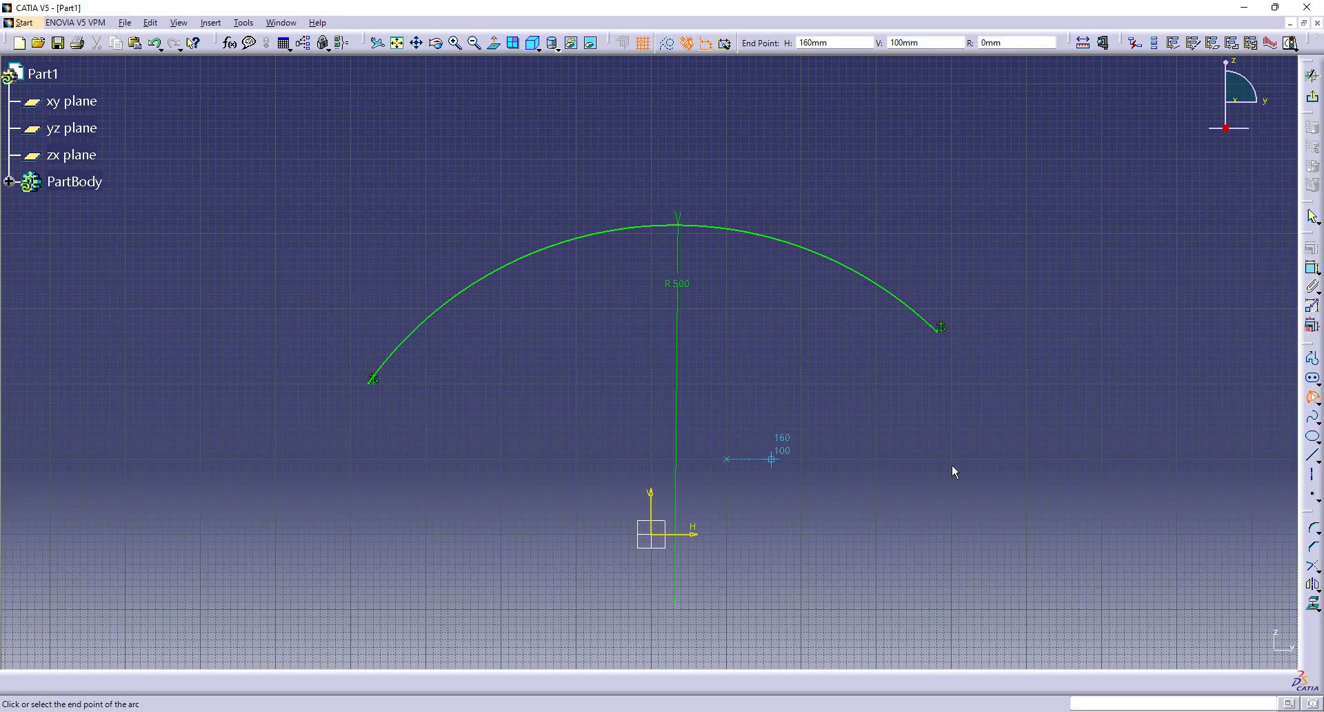
left_click(1102, 459)
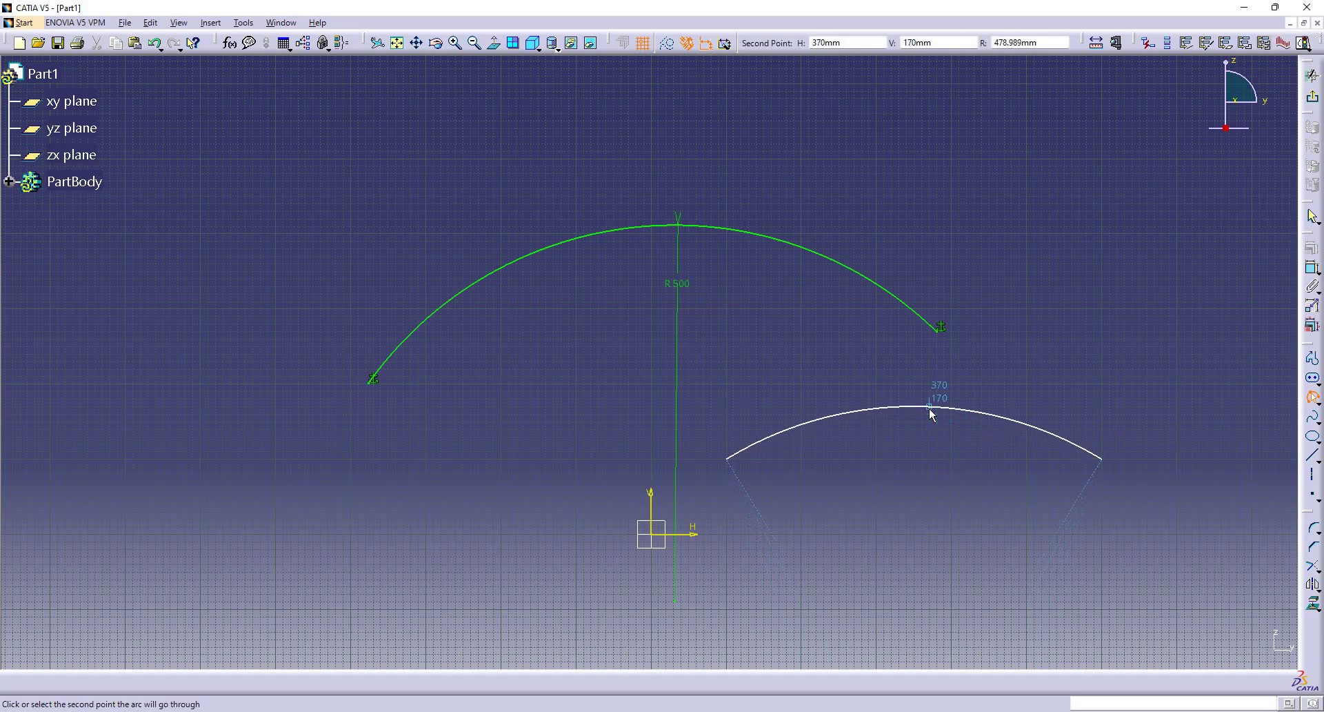
left_click(929, 407)
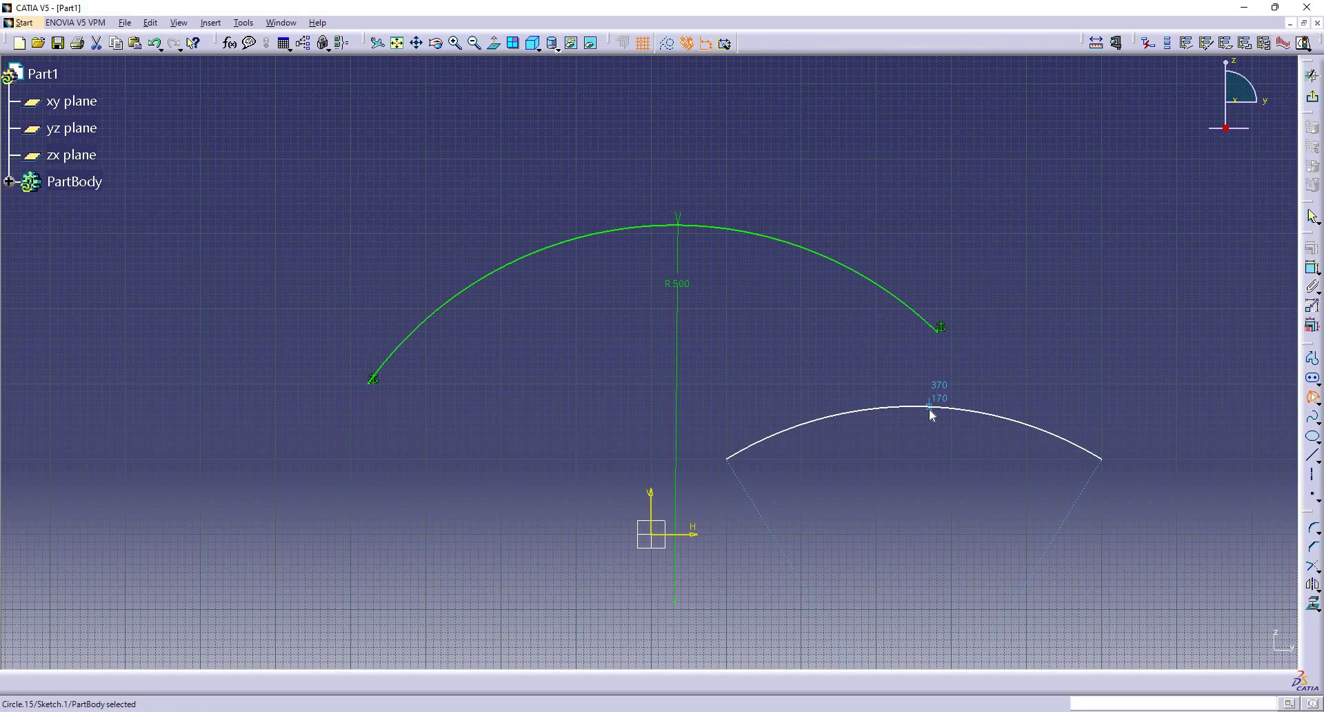
left_click(1014, 374)
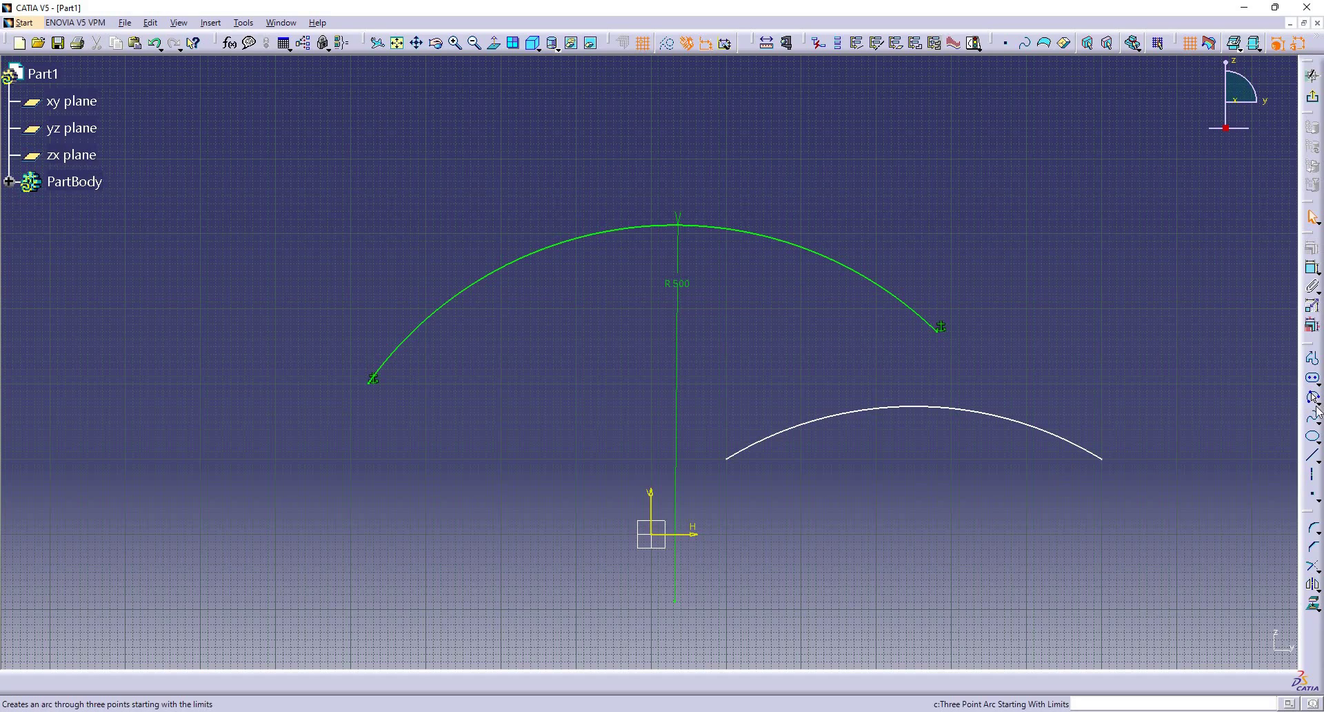
Step: Draw a centre-defined arc below and left of the origin, with a radius of about 197 mm and starting at H -370, V 0
left_click(1316, 404)
left_click(1311, 415)
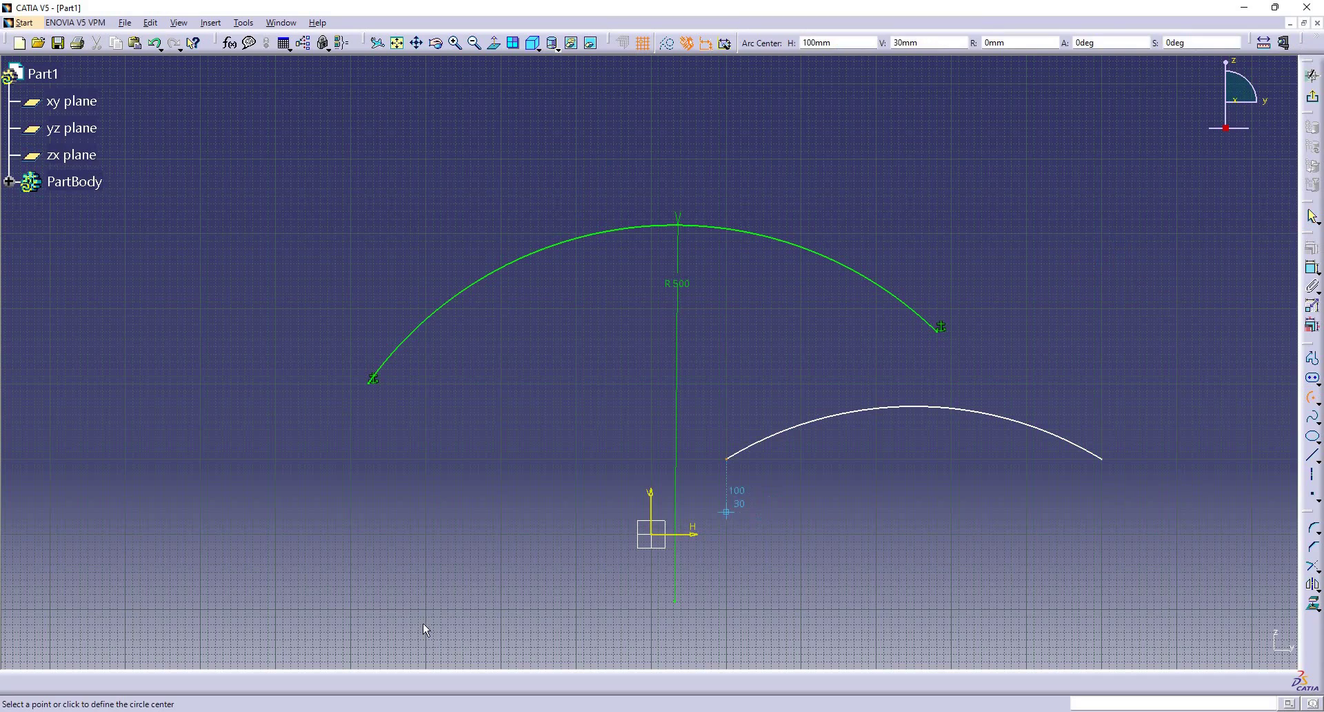
left_click(499, 609)
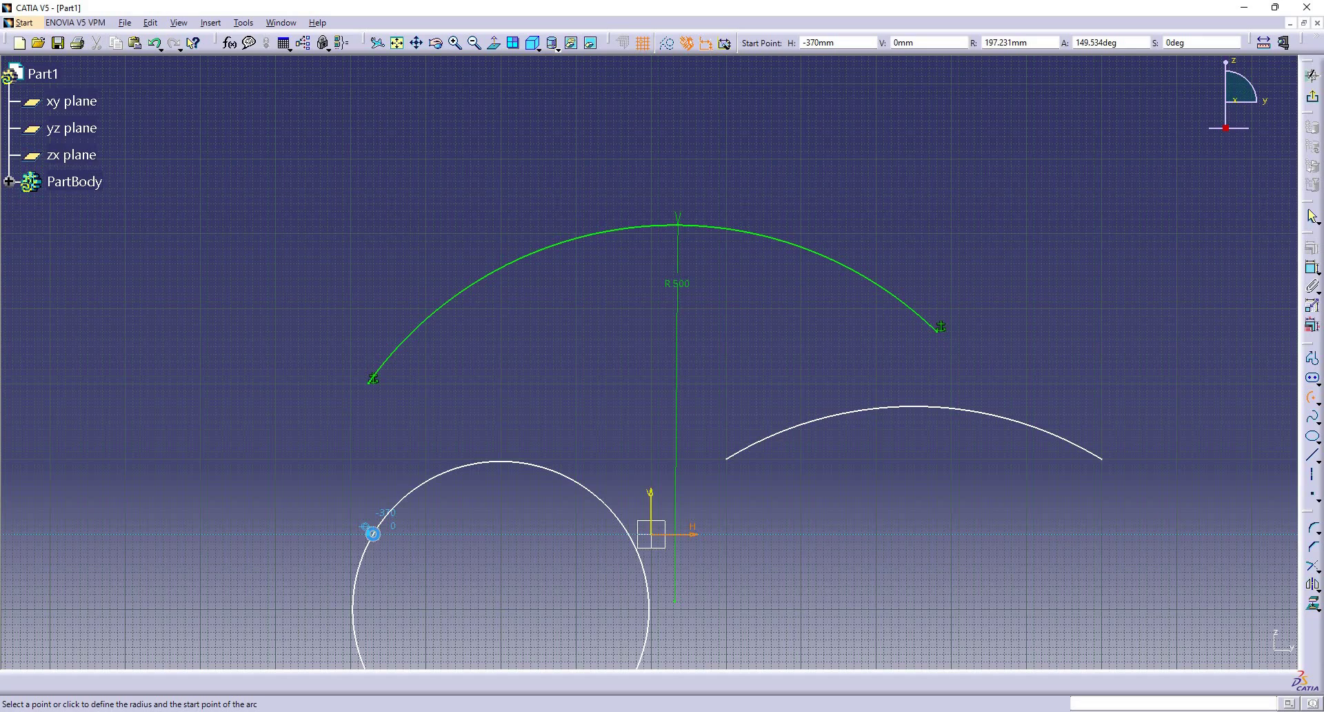
left_click(373, 532)
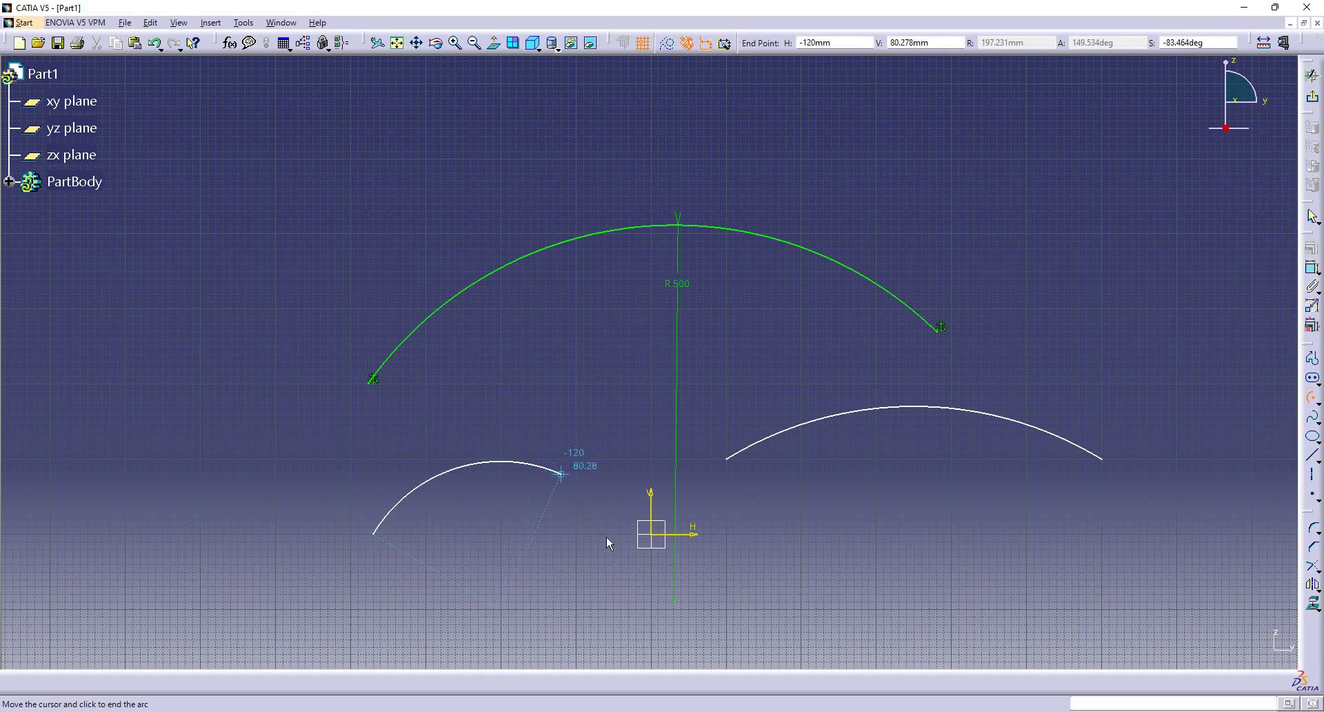
left_click(645, 607)
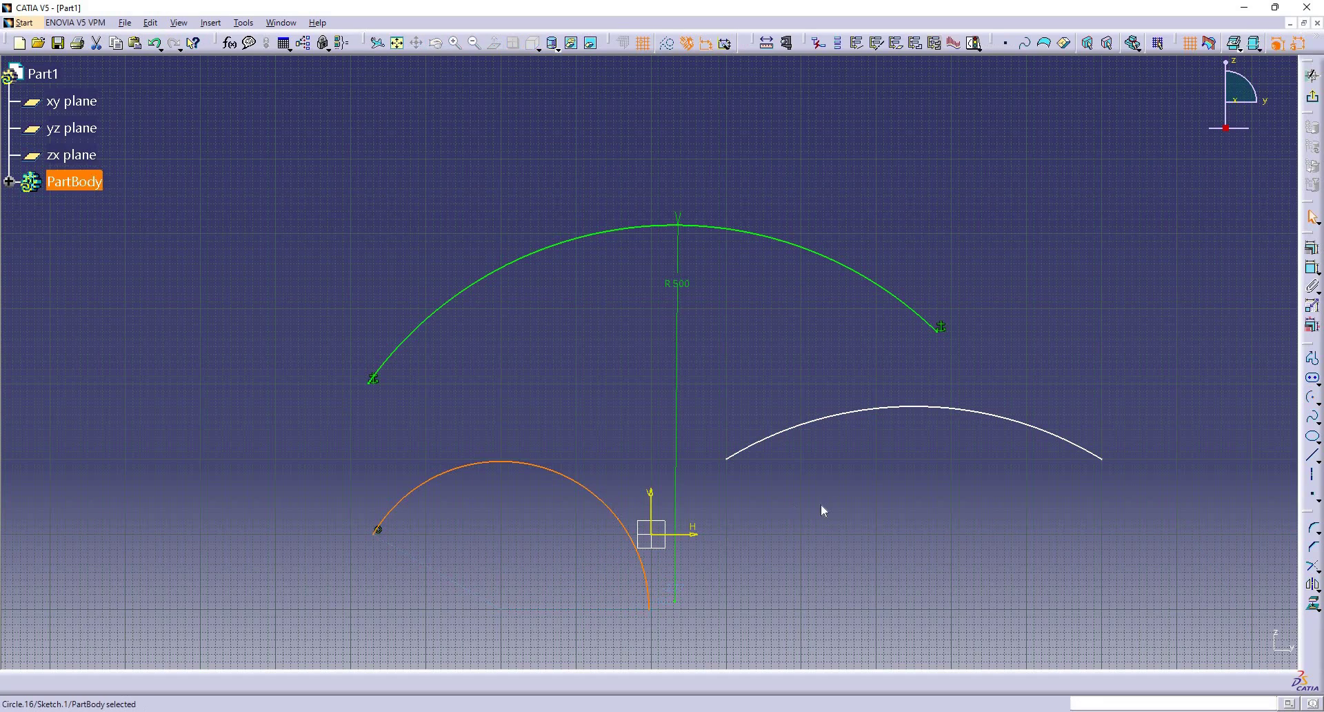
left_click(821, 504)
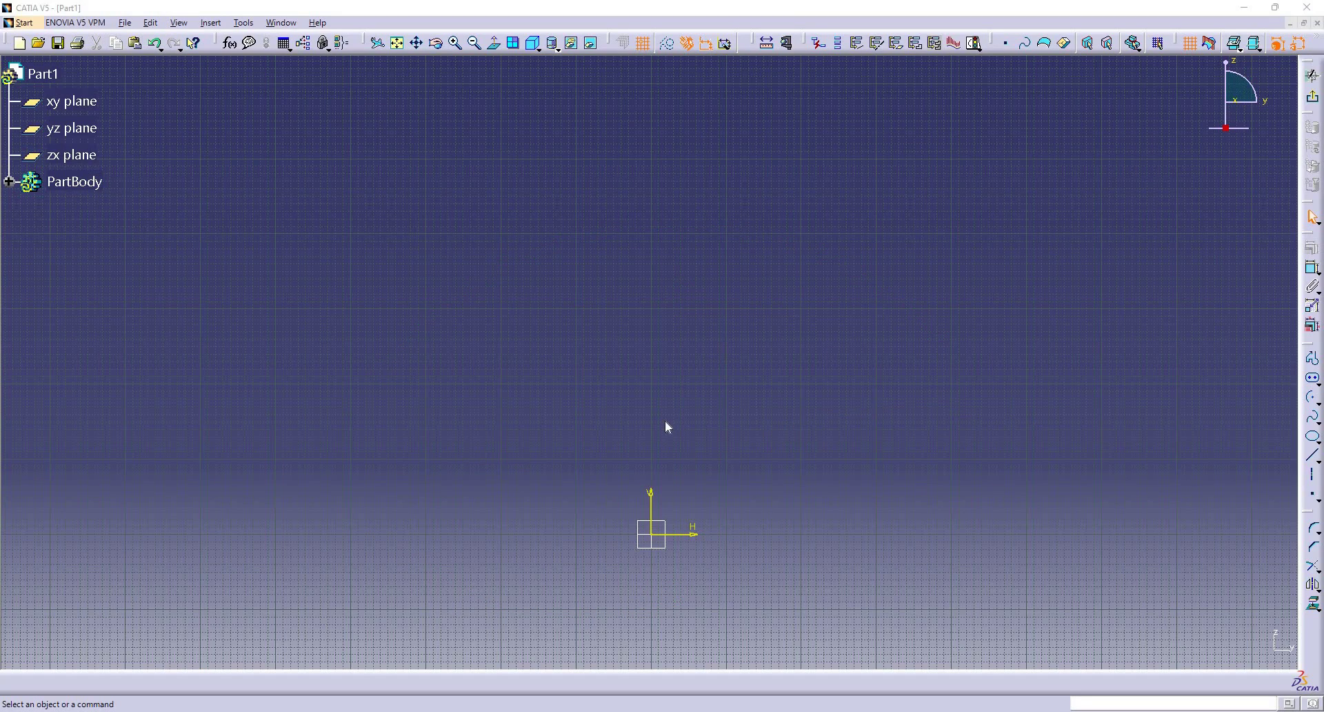
Step: Draw a freeform closed spline around the origin with nine control points, starting at H -80, V 420 and ending on the first point
left_click(1311, 422)
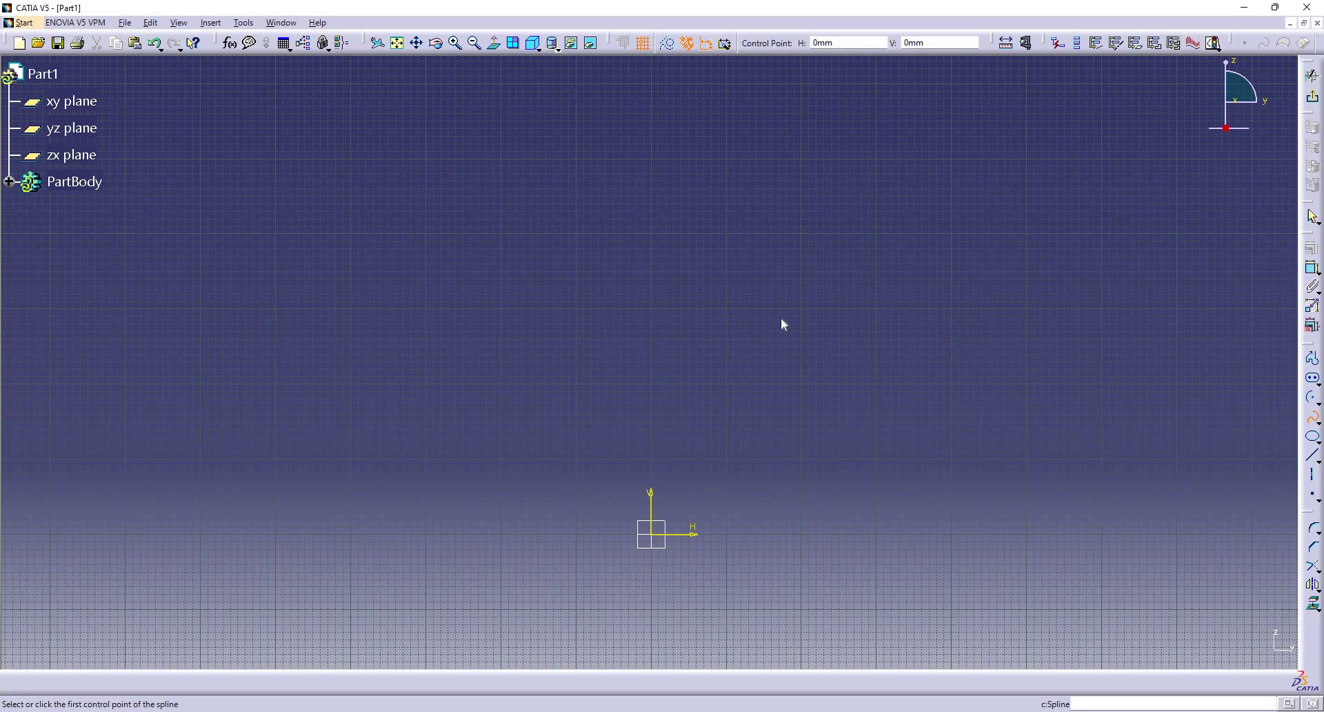
left_click(591, 218)
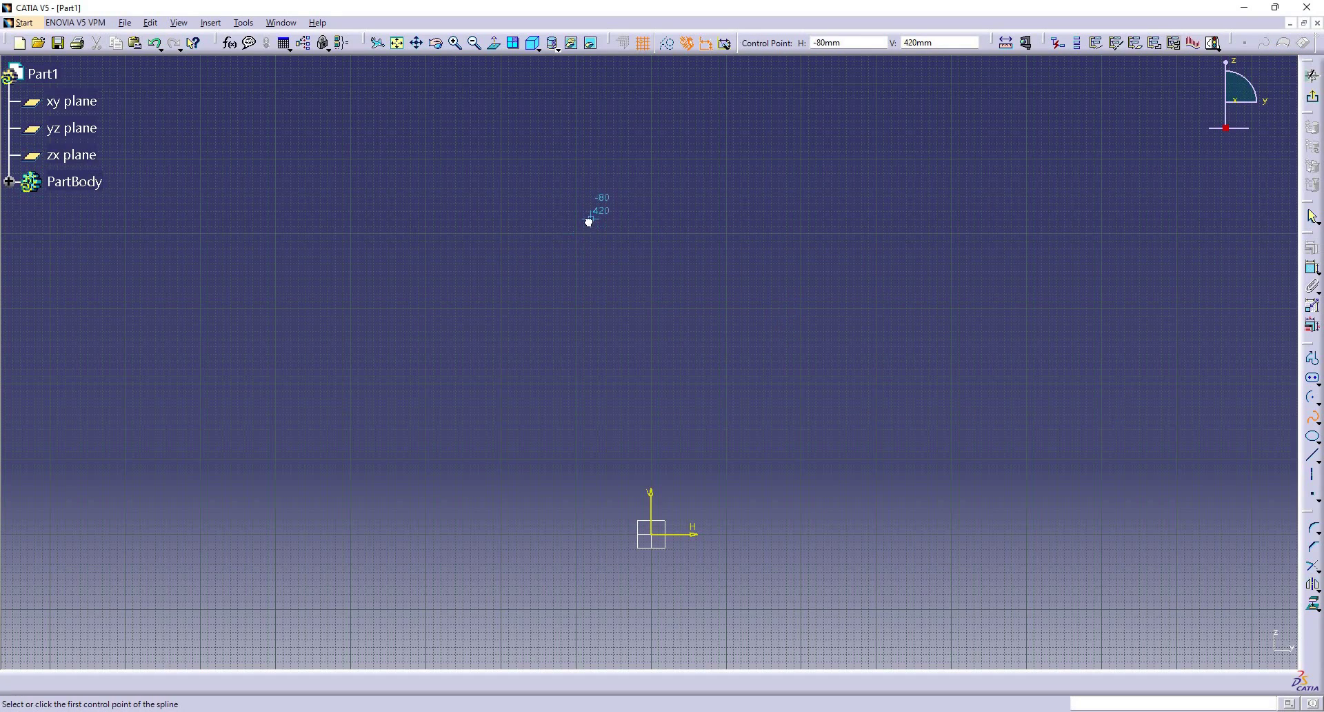
left_click(786, 219)
left_click(991, 369)
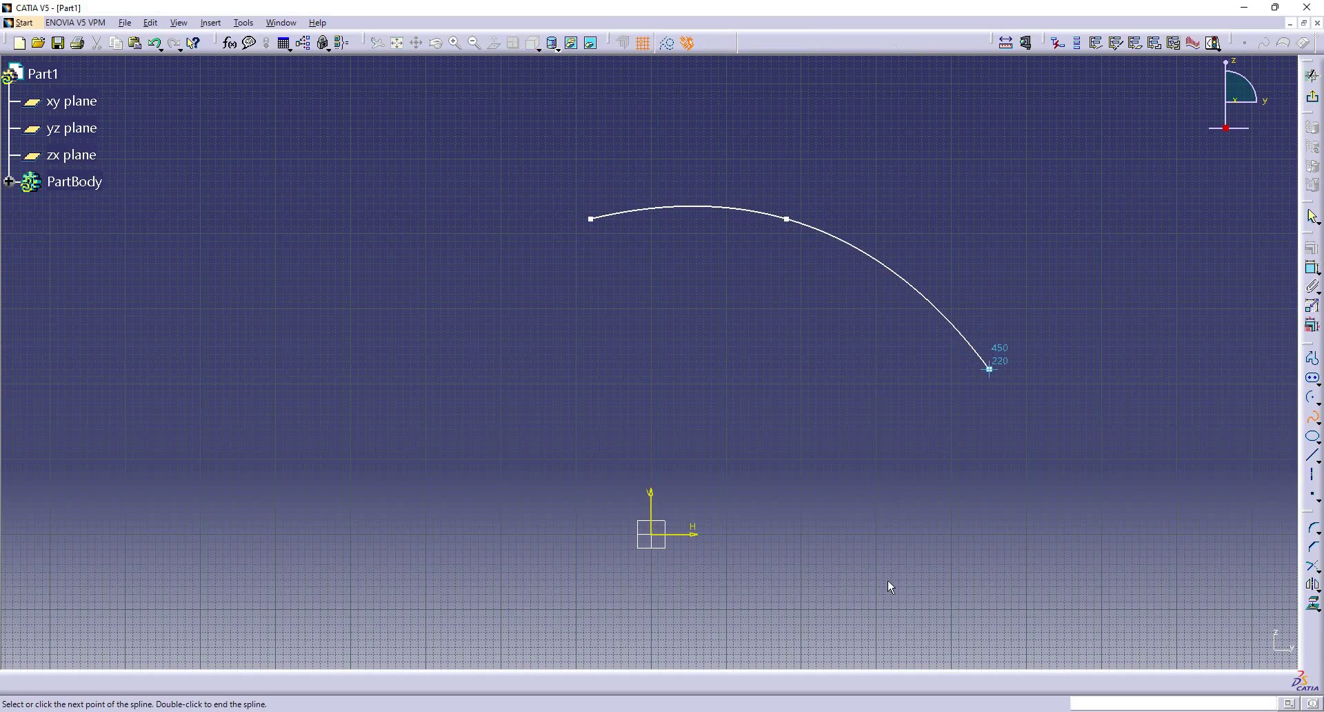
left_click(884, 579)
left_click(569, 594)
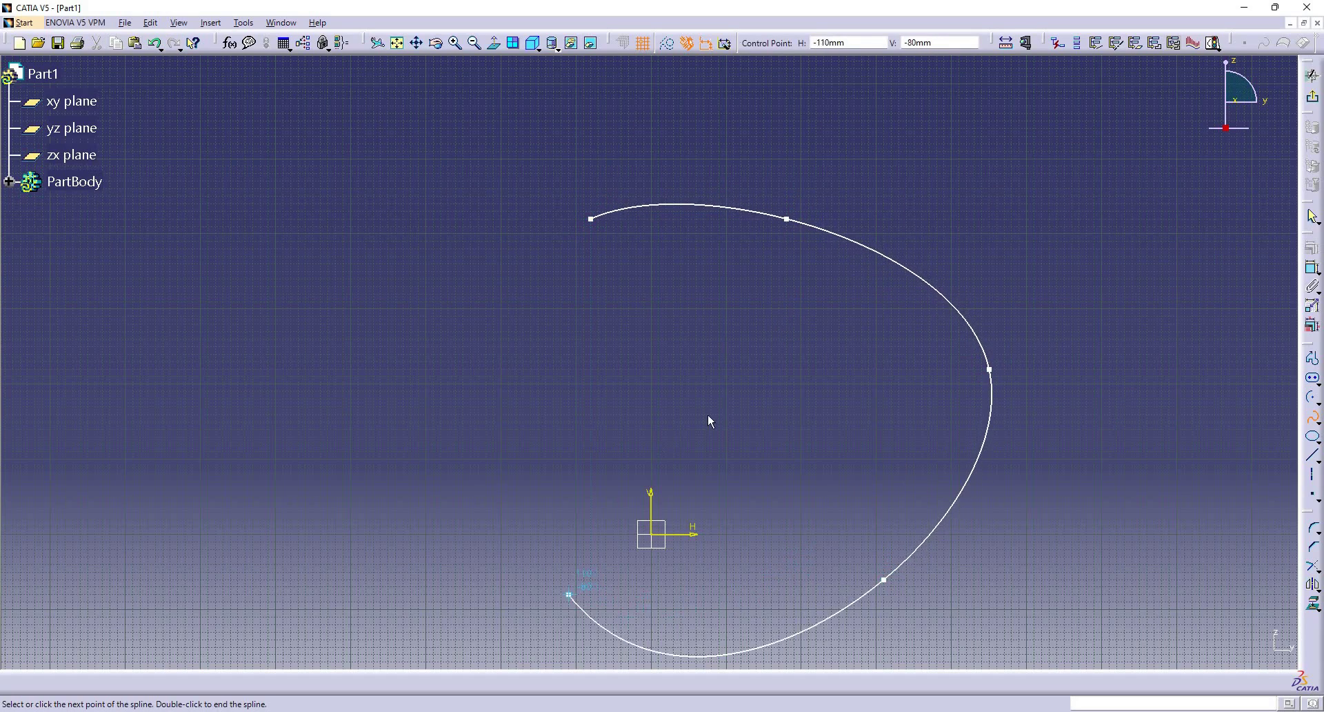
left_click(441, 415)
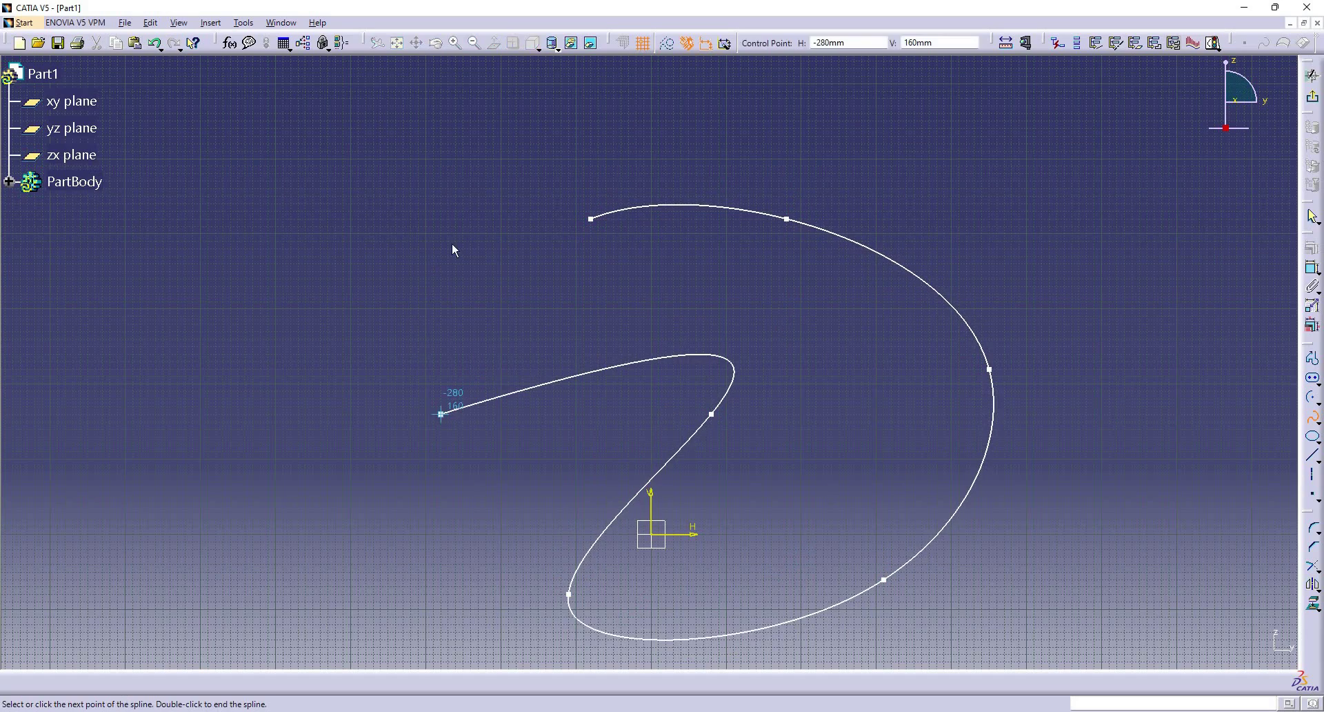
left_click(615, 331)
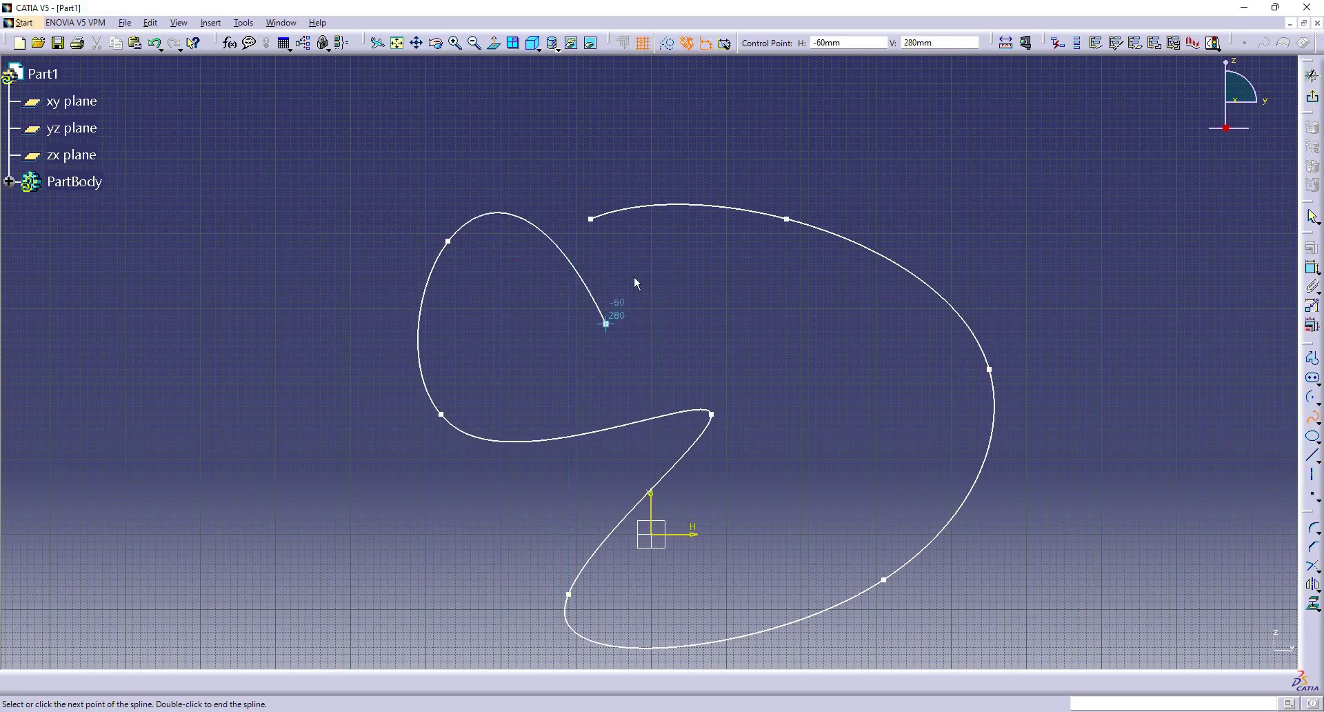
left_click(592, 219)
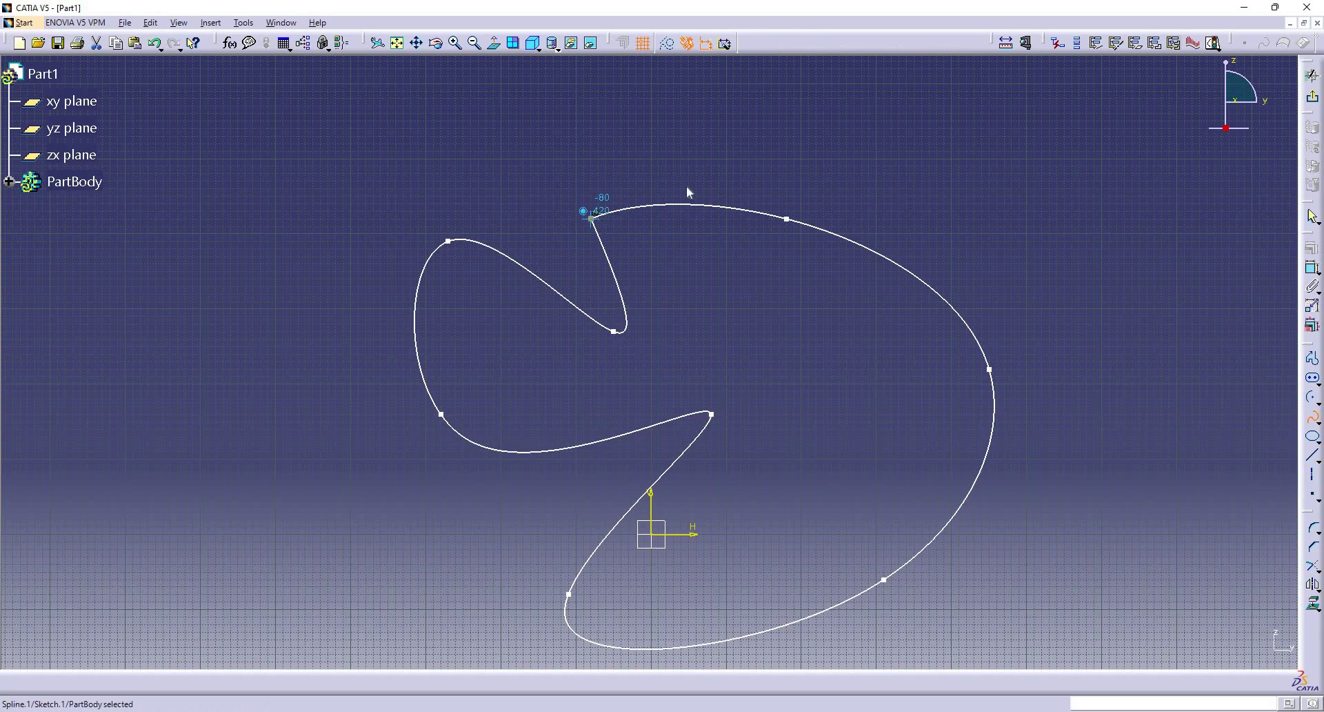
left_click(851, 167)
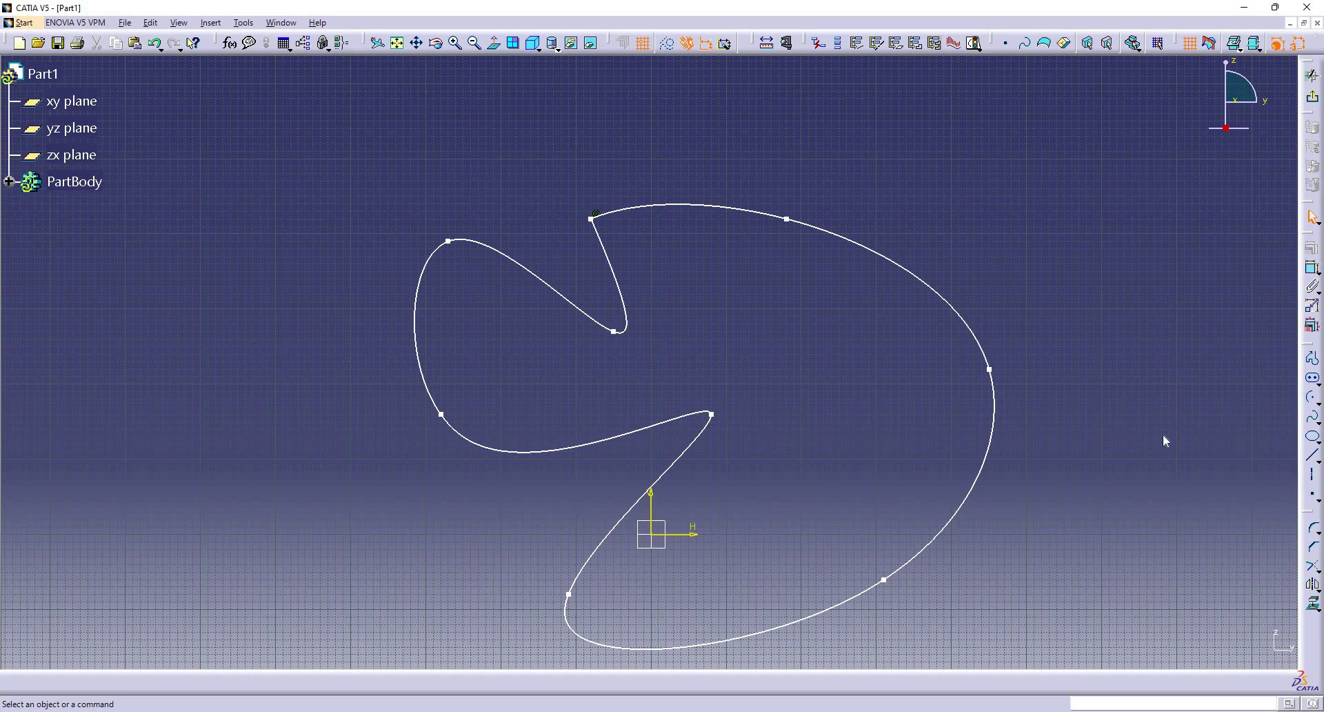
Step: Draw an open, S-shaped spline with seven control points to the right of the closed spline
left_click(1313, 416)
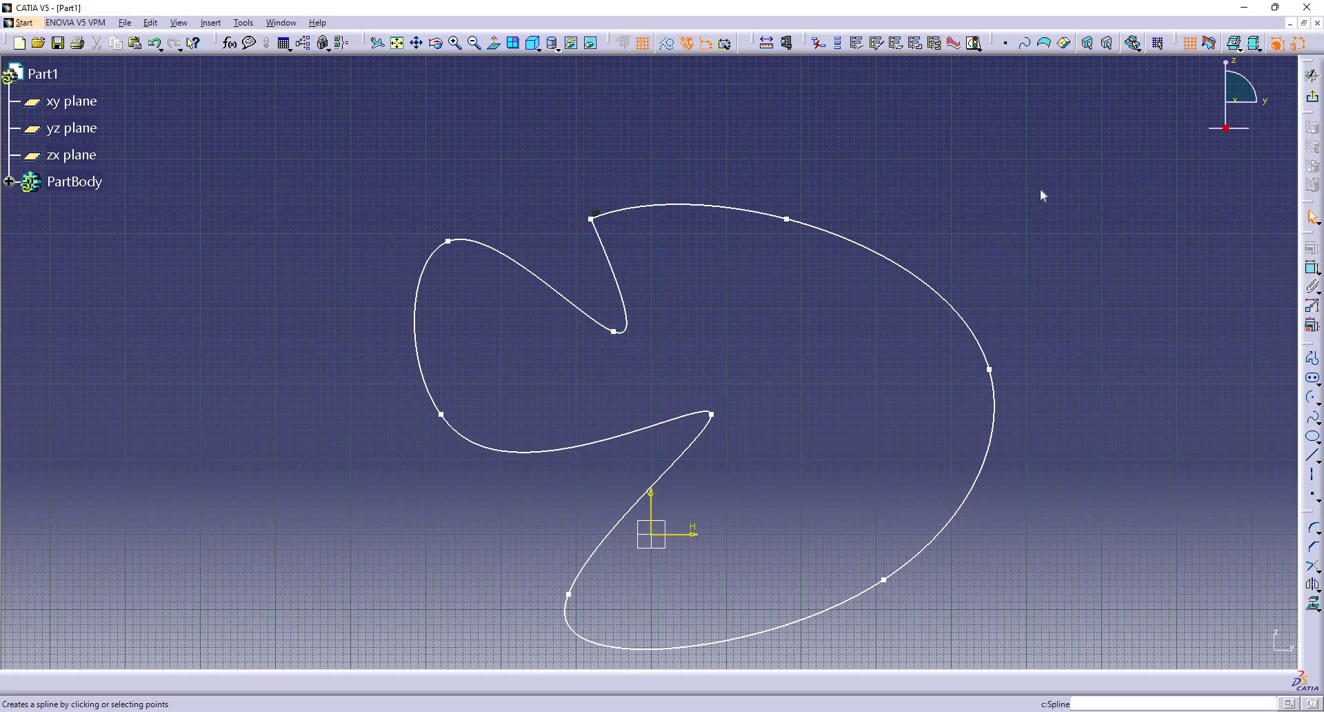
left_click(1034, 151)
left_click(1042, 241)
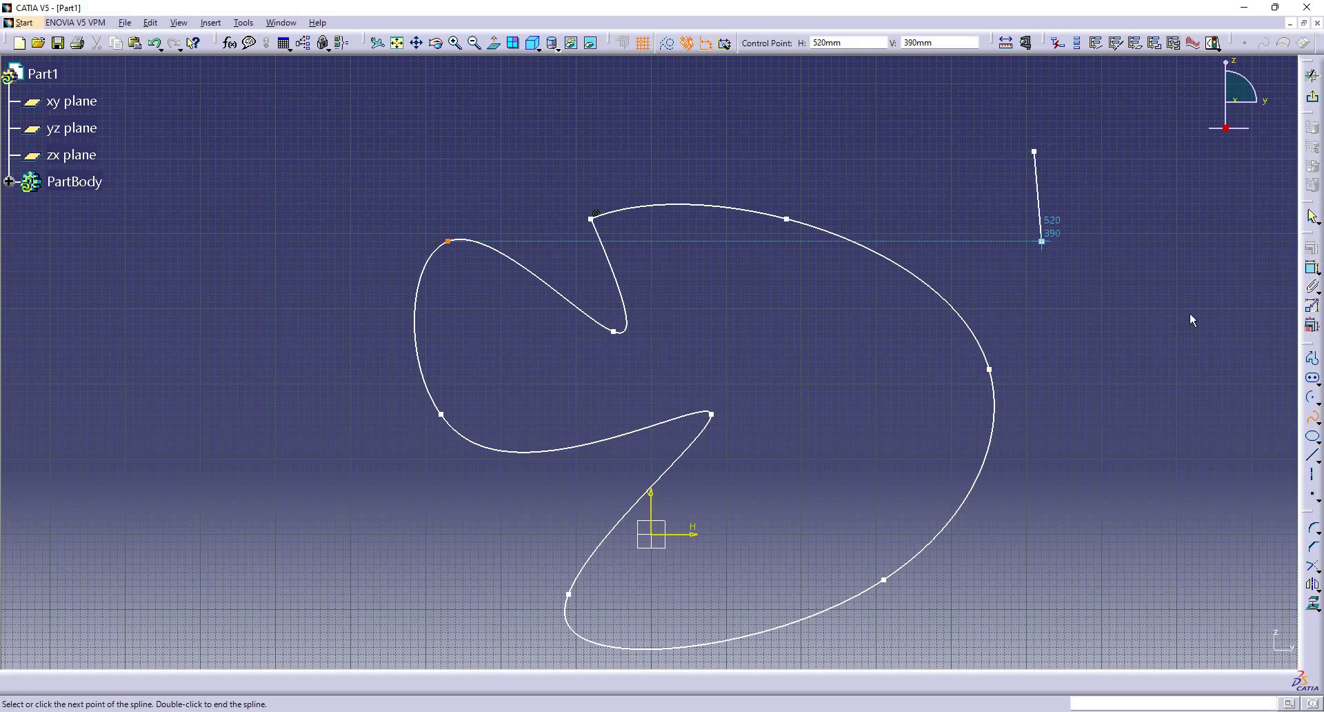
left_click(1192, 316)
left_click(1229, 466)
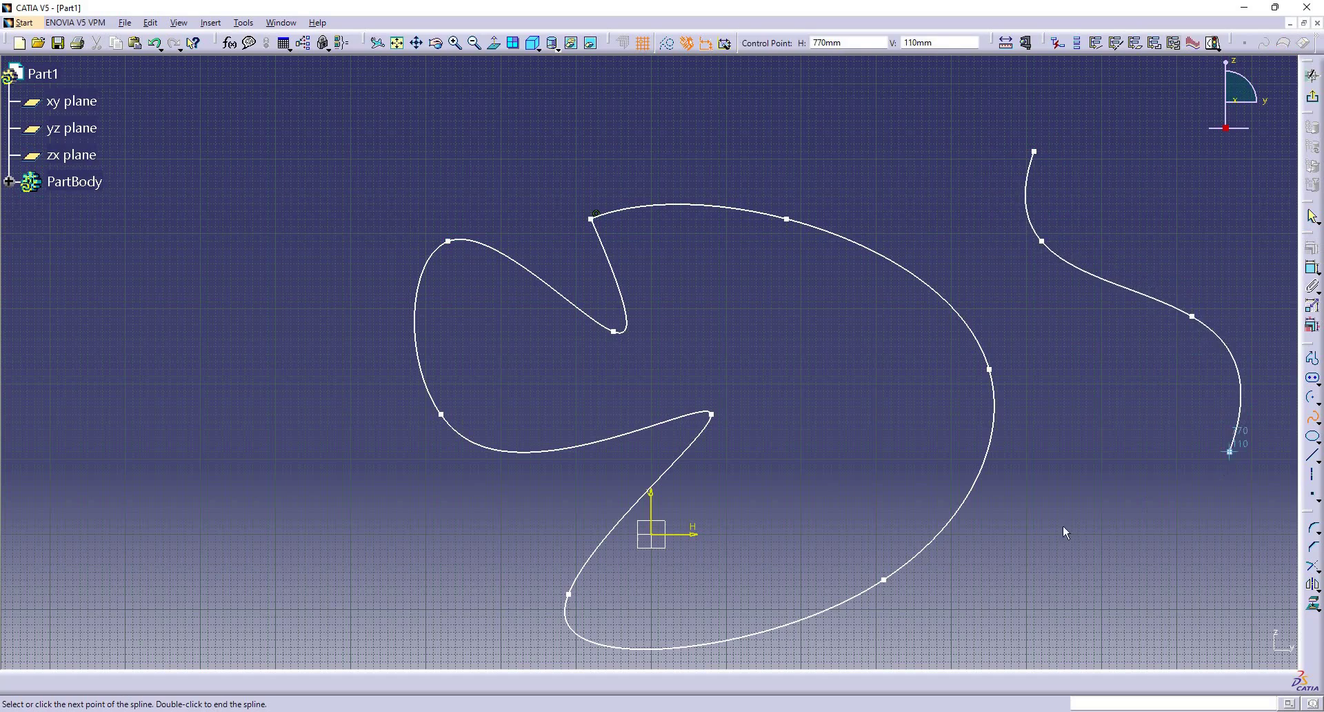
left_click(1034, 564)
left_click(1102, 383)
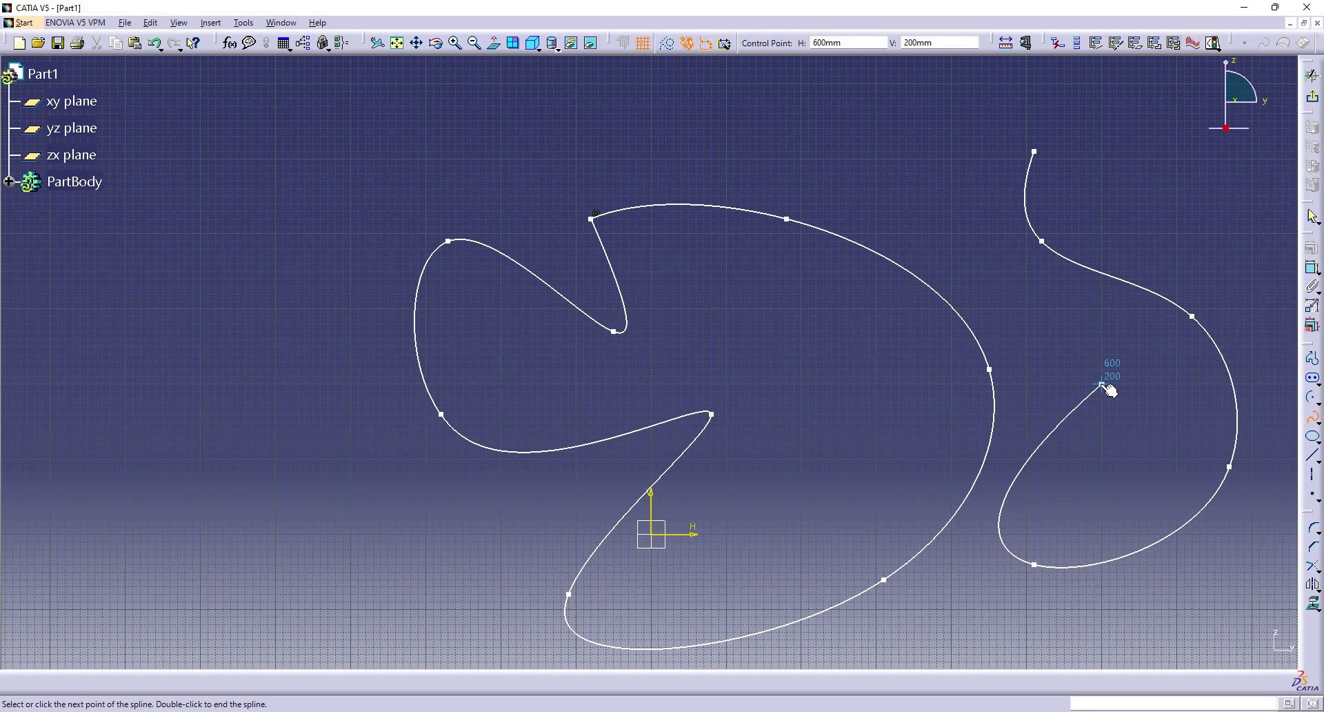
double_click(1050, 325)
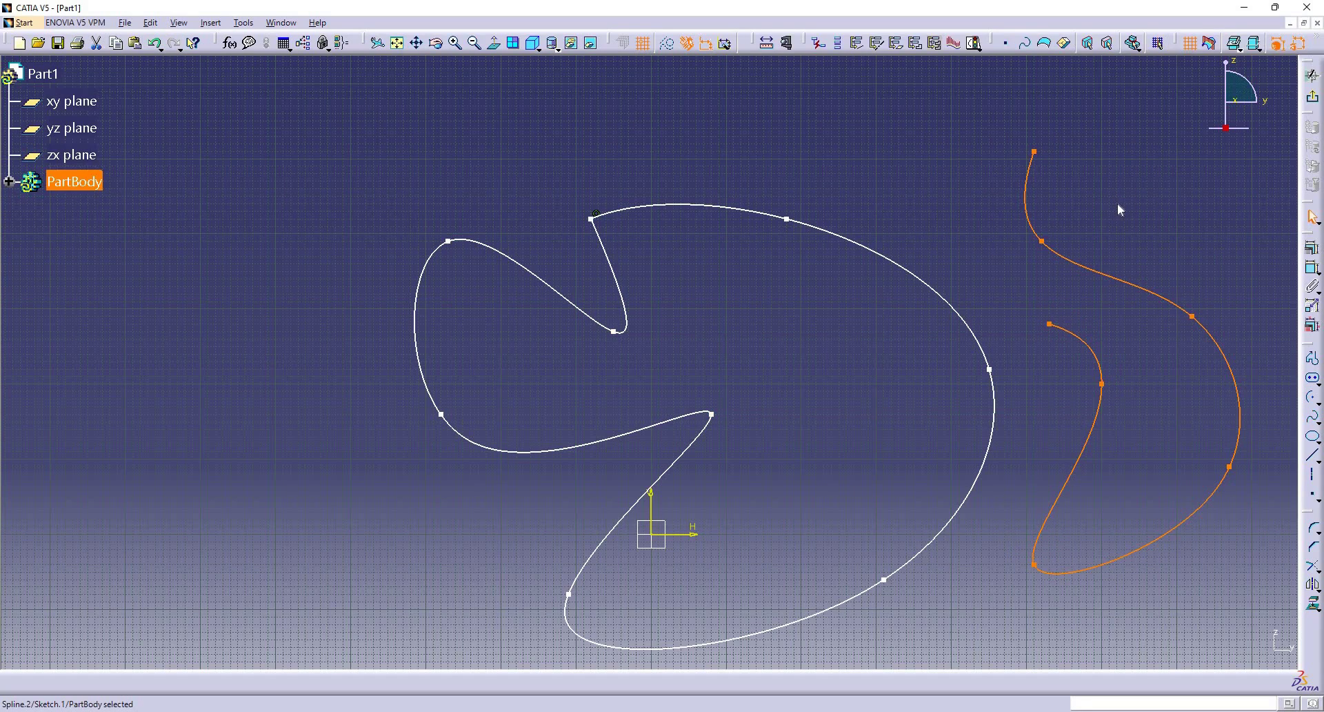
left_click(483, 202)
Step: Delete the enclosed control points of both splines together, and remove the remaining curved spline on the right
mouse_move(334, 152)
left_mouse_down()
mouse_move(875, 308)
mouse_move(1182, 574)
left_mouse_up()
key("Delete")
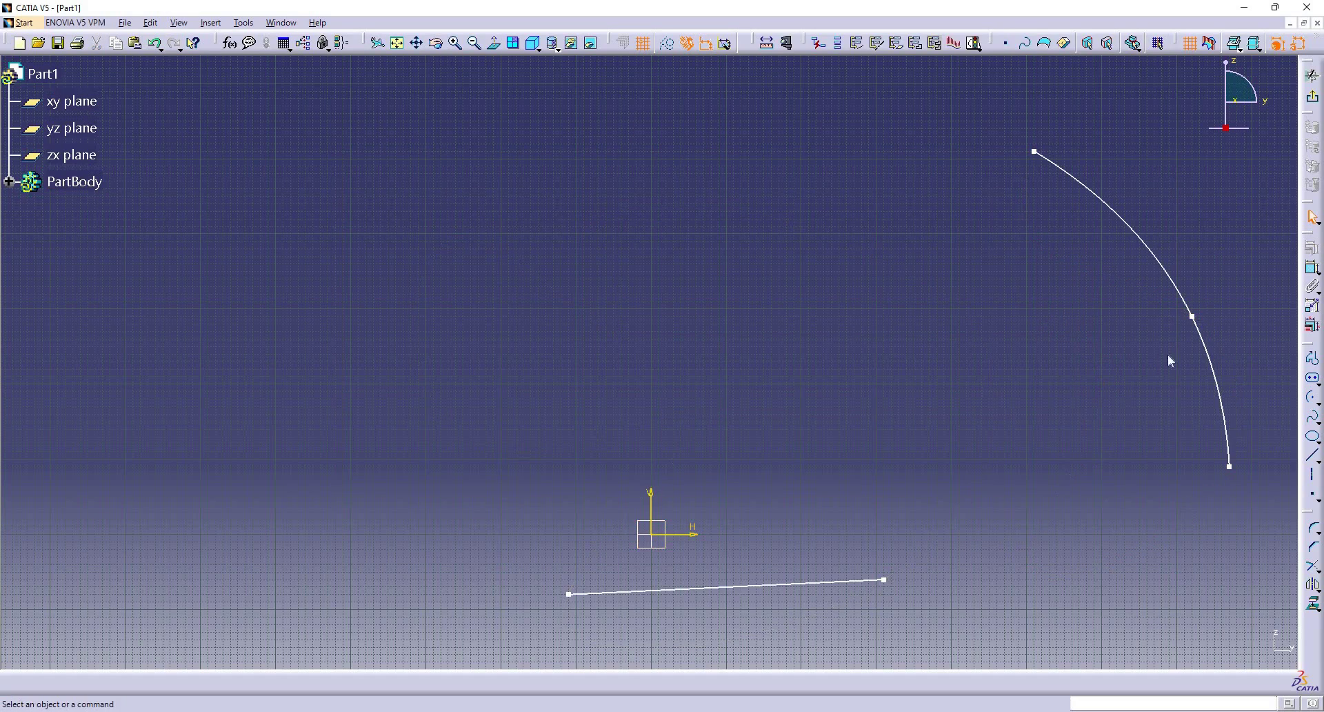
left_click(1217, 362)
key("Delete")
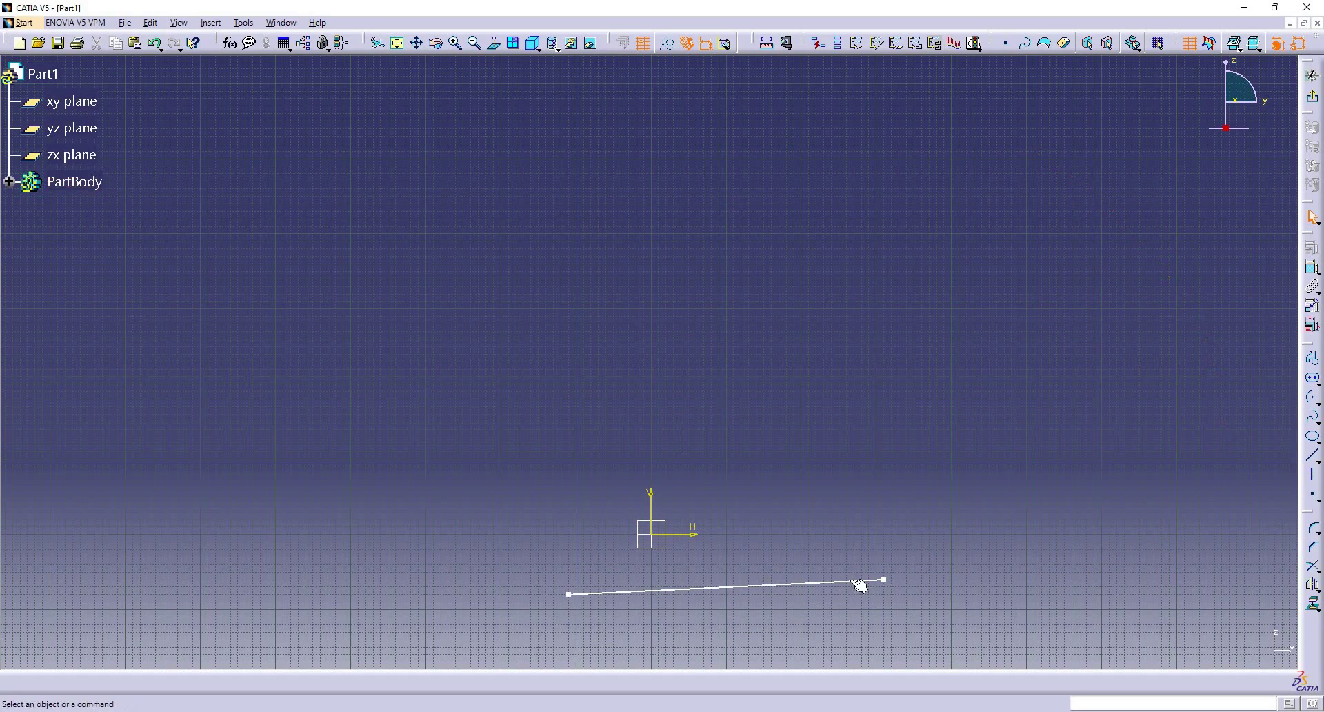
Step: Draw a horizontal ellipse above and left of the origin with a major radius of about 440 mm
left_click(1313, 436)
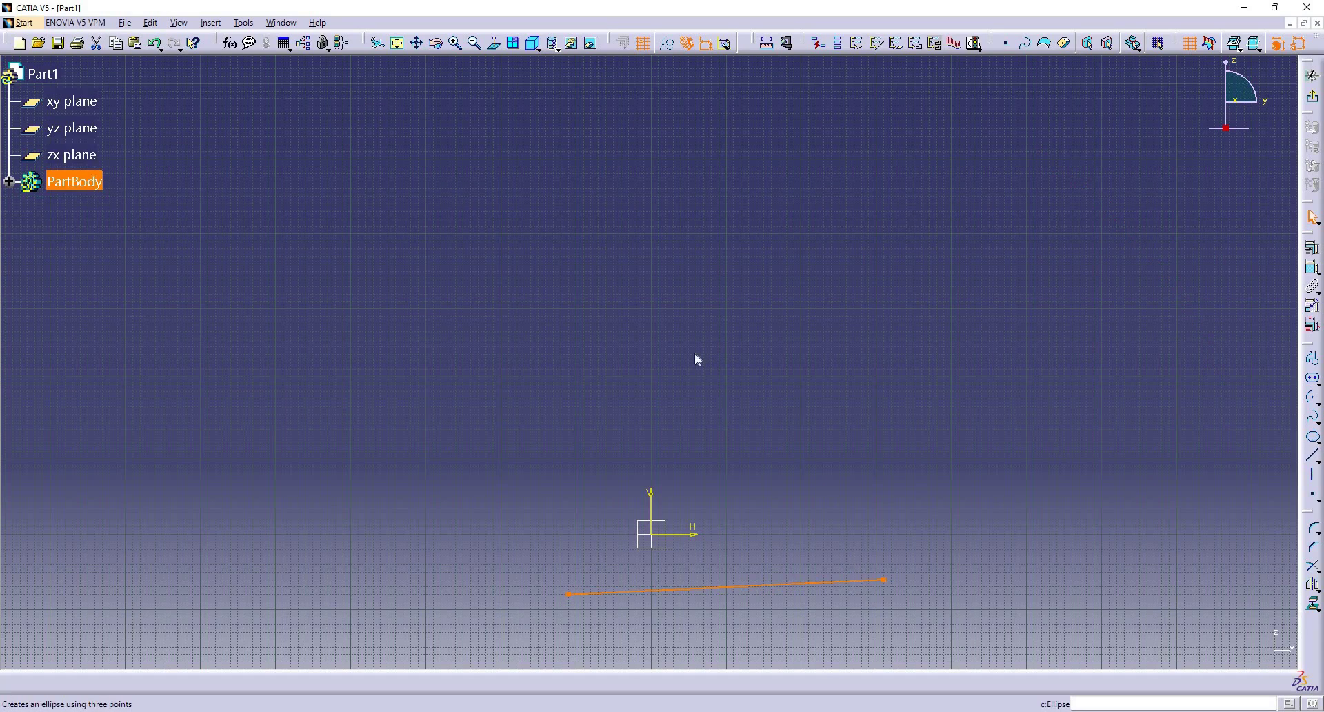
left_click(501, 304)
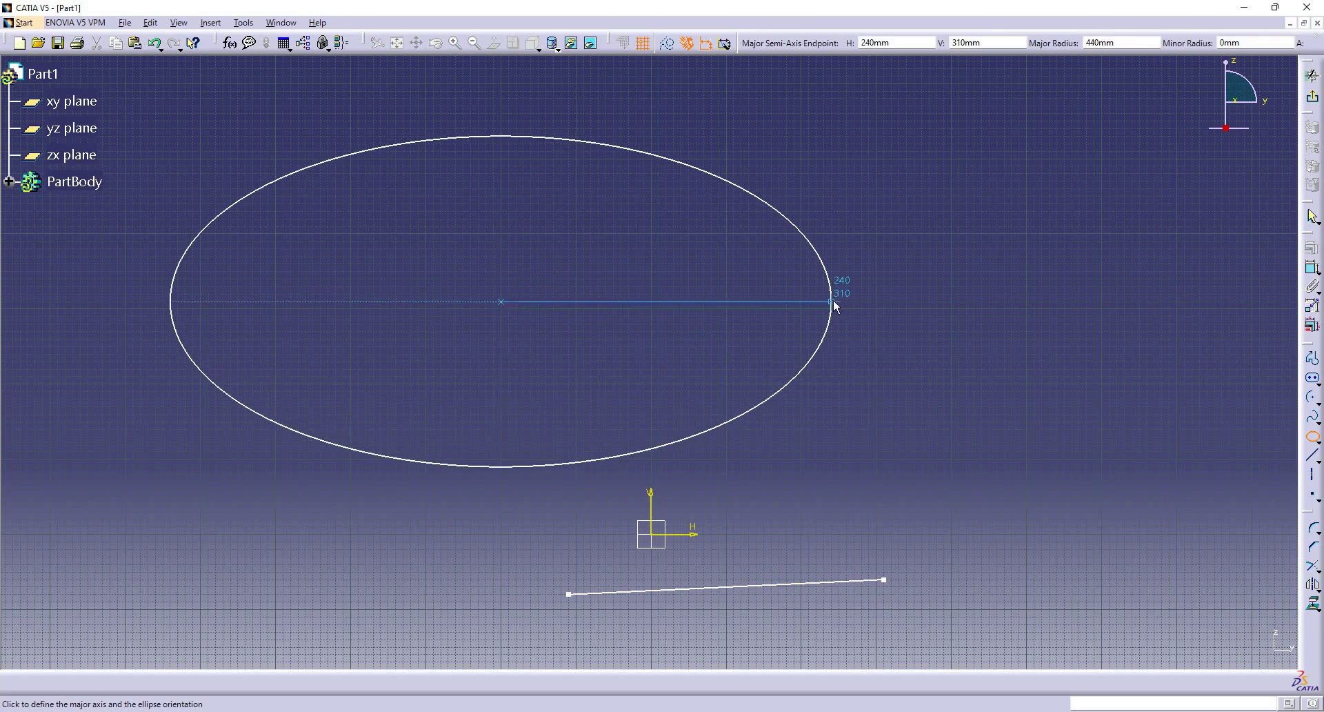
left_click(831, 301)
left_click(590, 151)
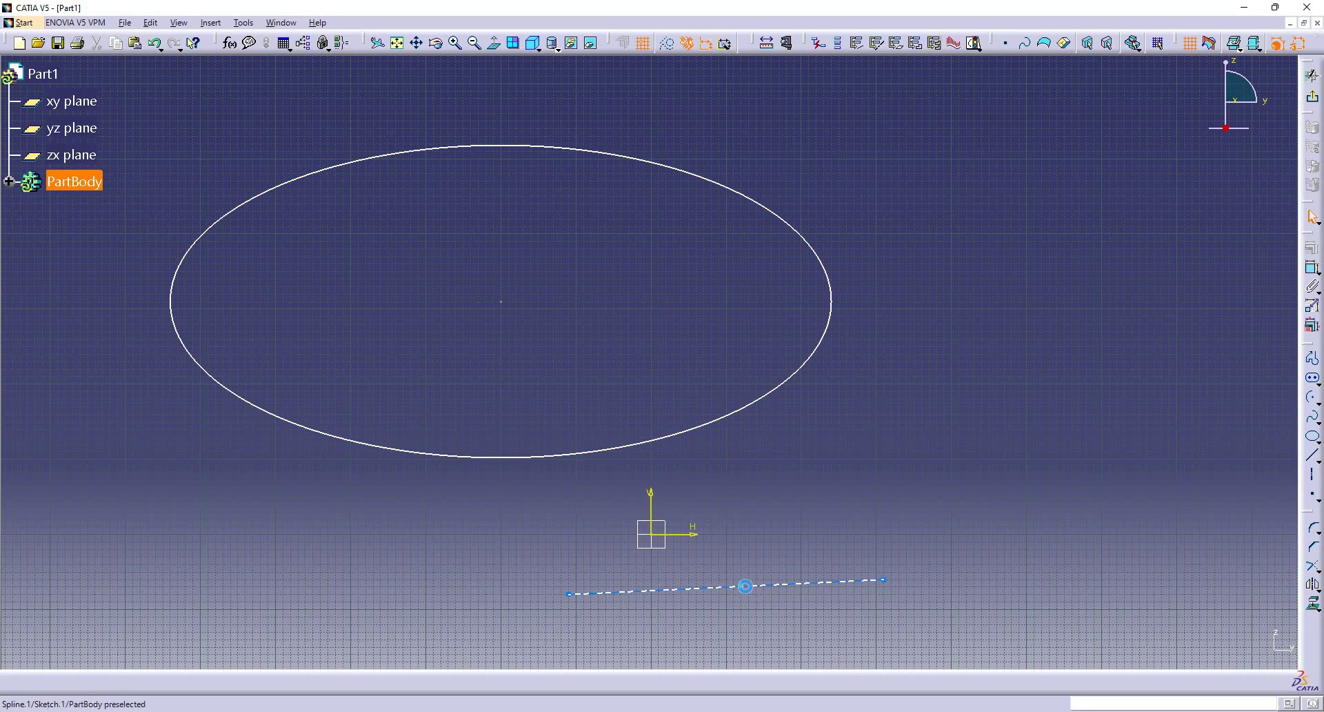
Step: Delete the leftover straight spline below the origin and the ellipse
left_click(742, 585)
key("Delete")
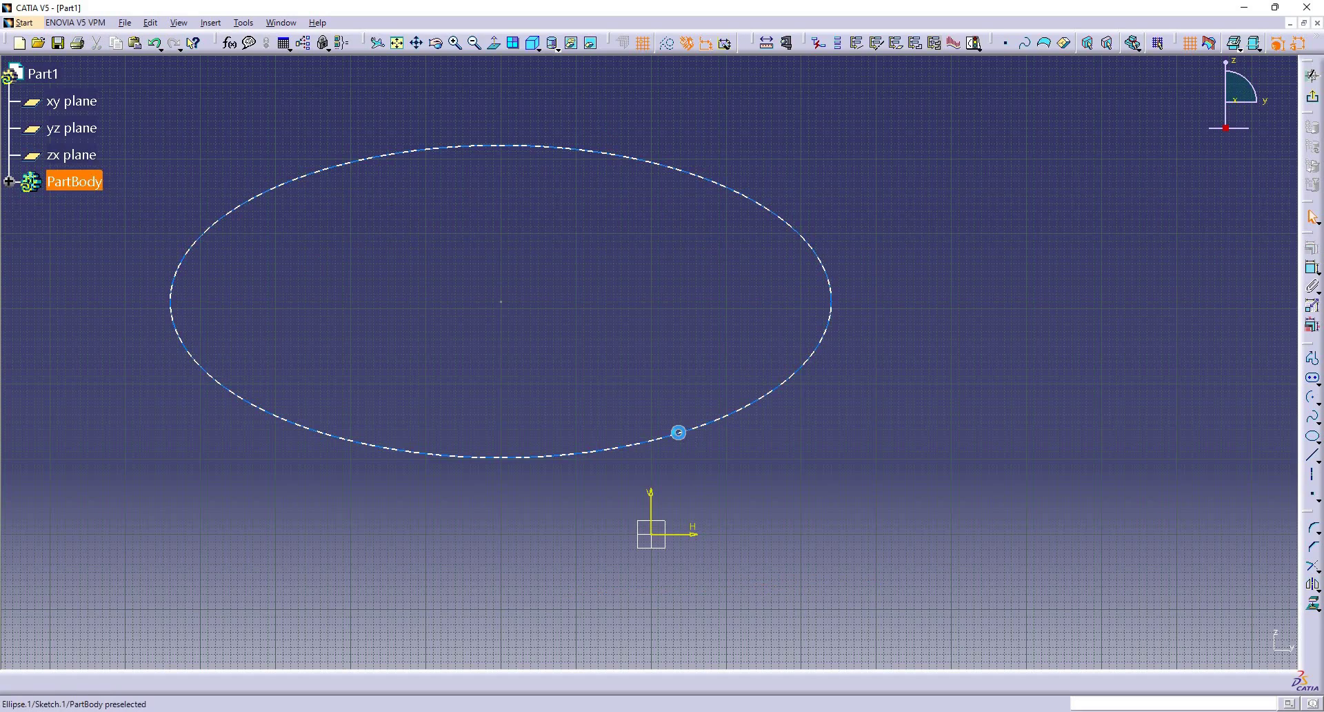
left_click(676, 432)
key("Delete")
Step: Draw four separate slanted lines in the area above and to the right of the origin
left_click(1312, 455)
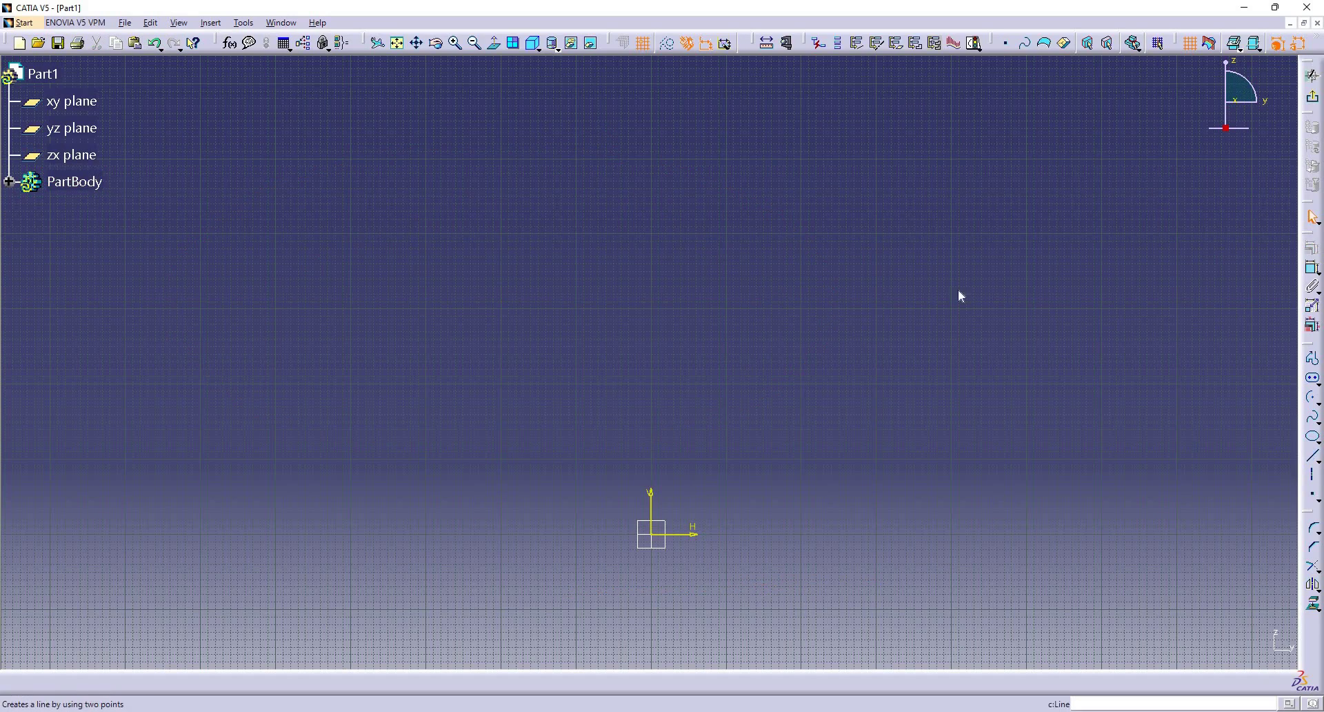
left_click(929, 143)
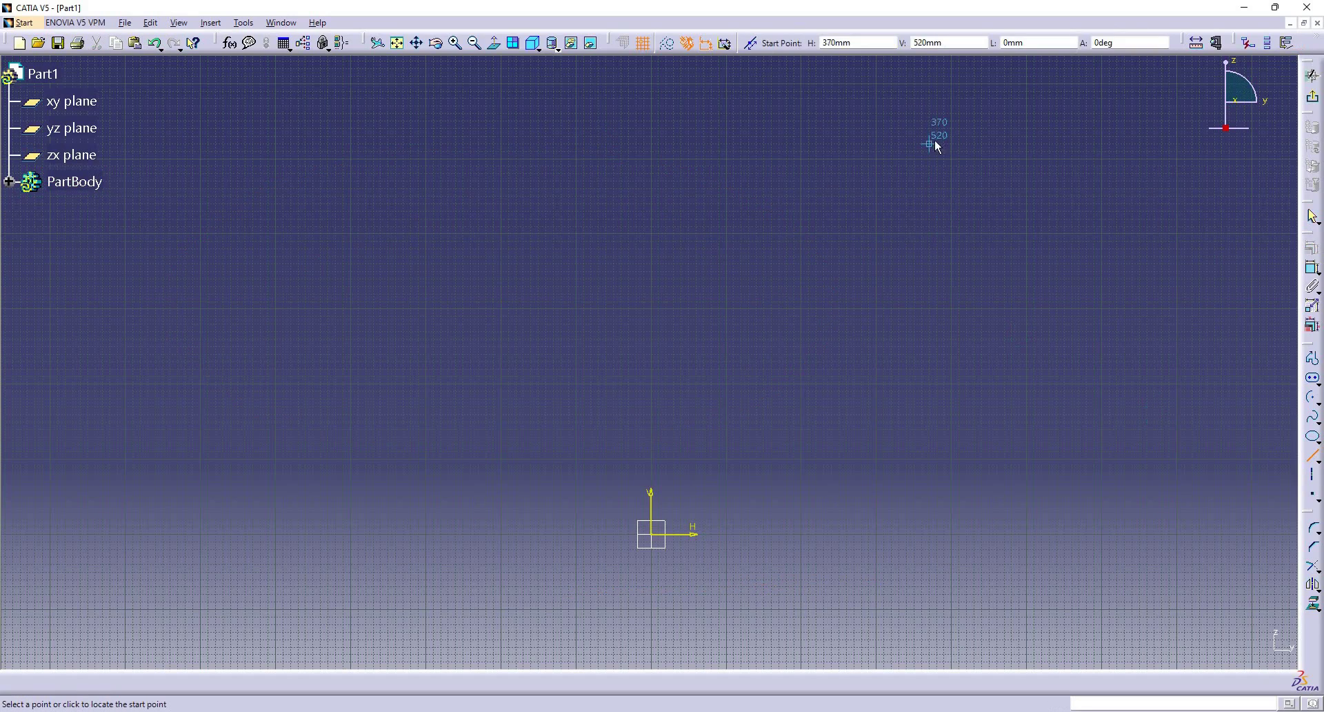
left_click(1110, 249)
left_click(1313, 456)
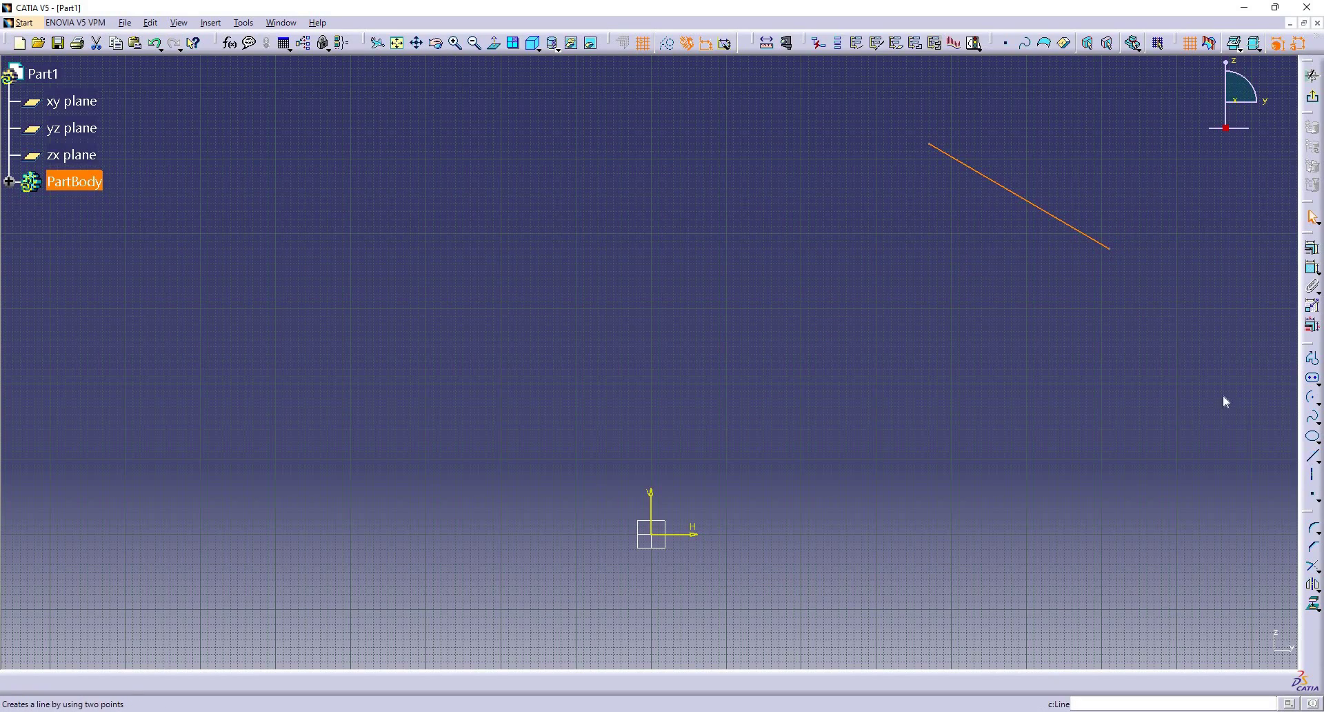
left_click(1177, 249)
left_click(1126, 459)
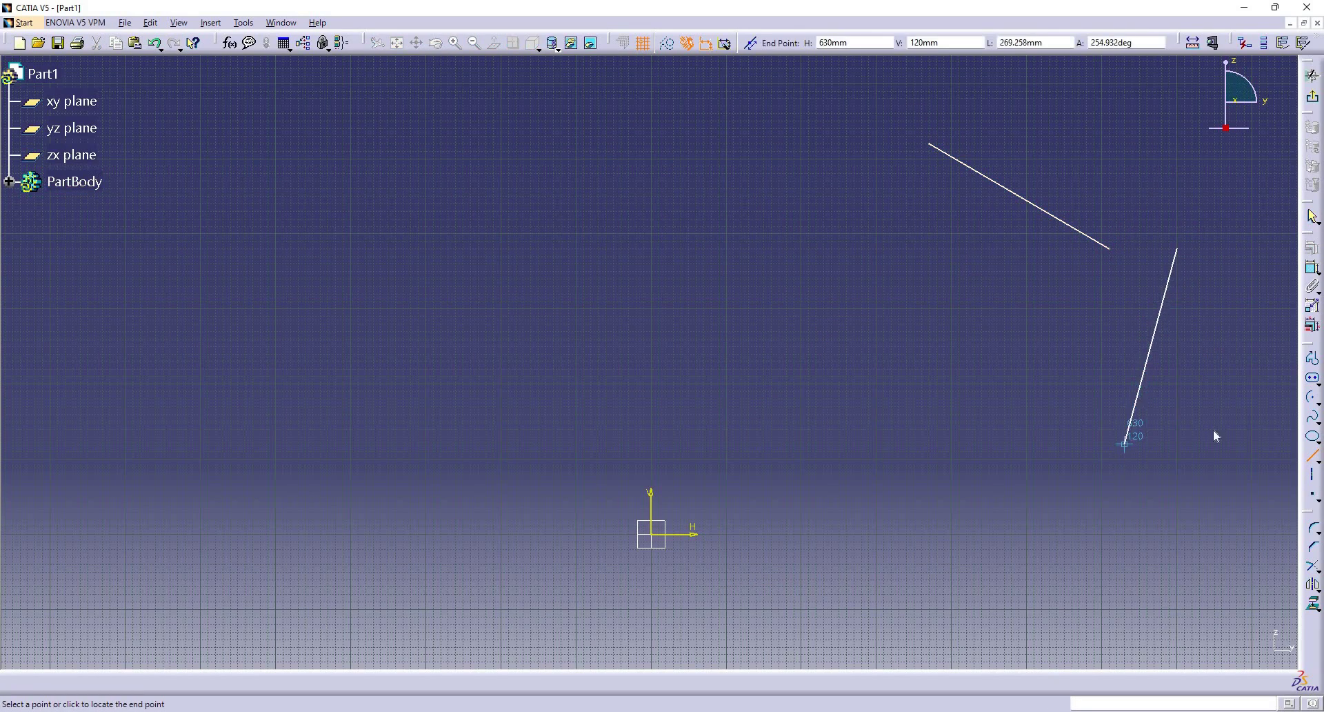
left_click(1313, 457)
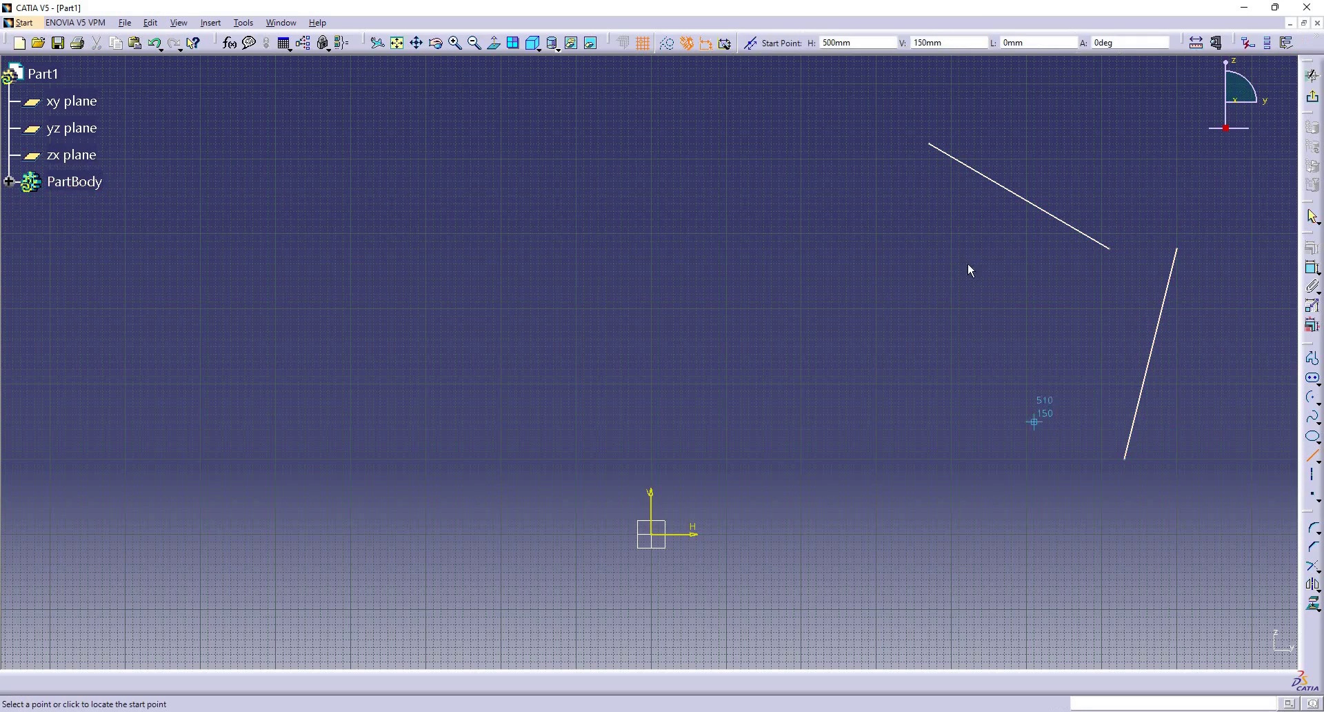
left_click(1056, 427)
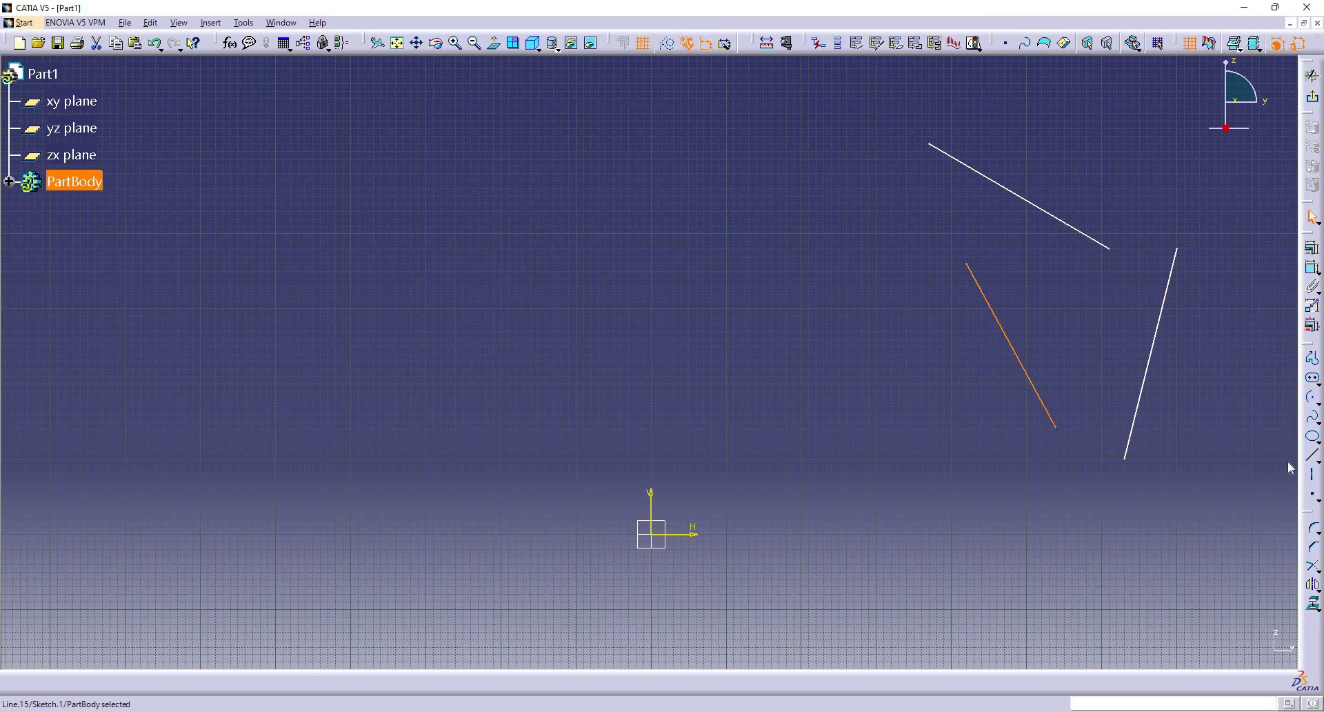
left_click(1313, 458)
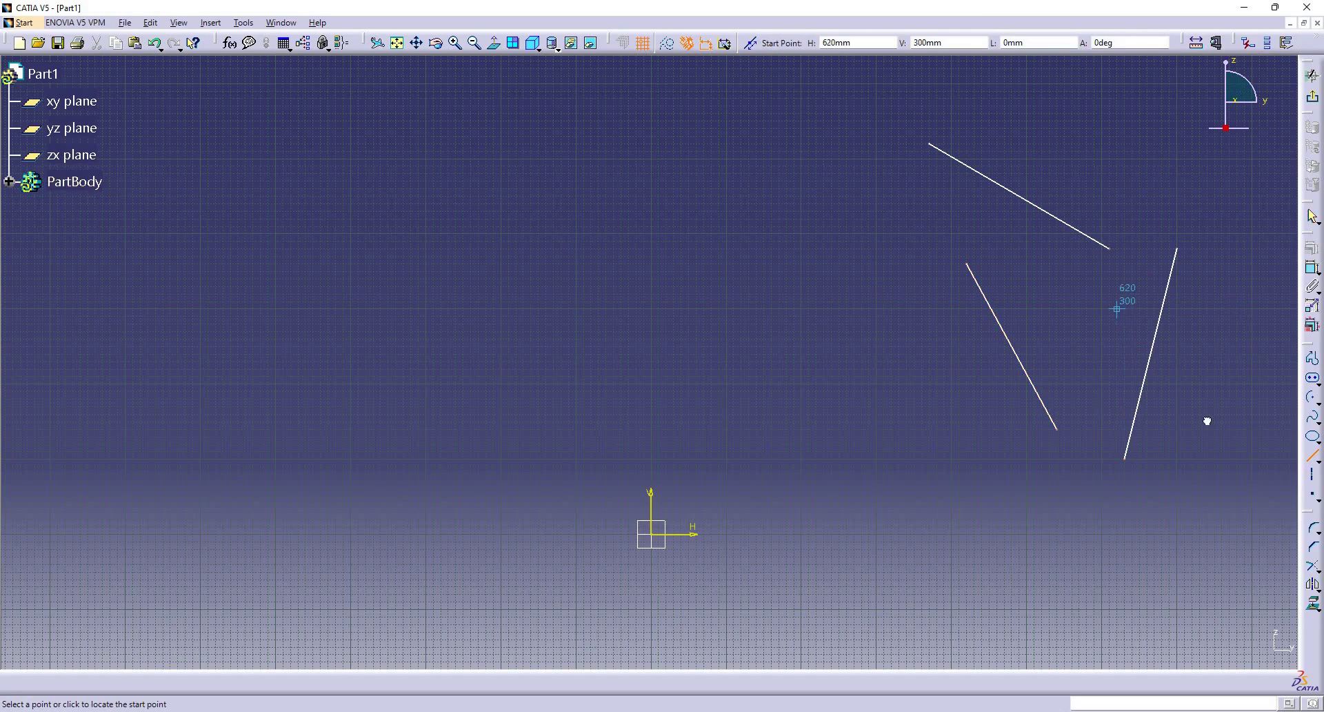
left_click(1230, 308)
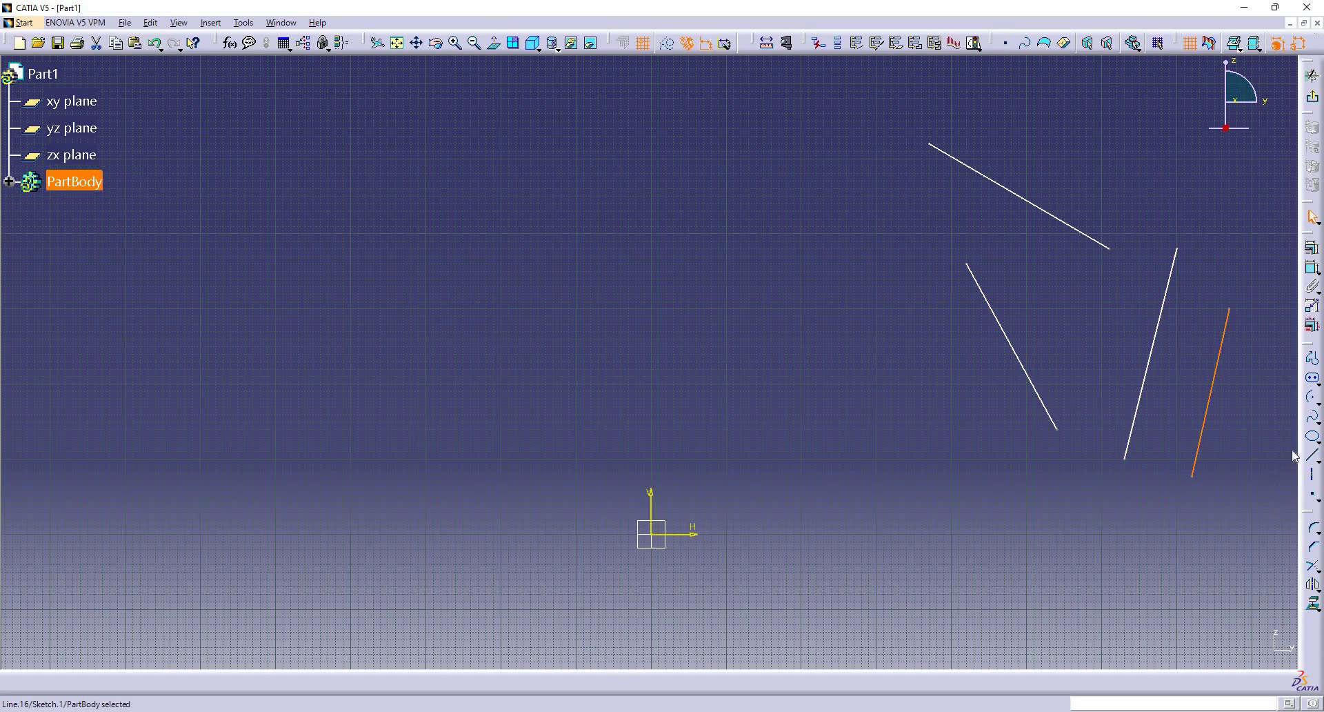
Step: Draw seven more separate slanted lines in one continuous run of the Line command, spread around the origin beside the existing four lines
left_click(1313, 457)
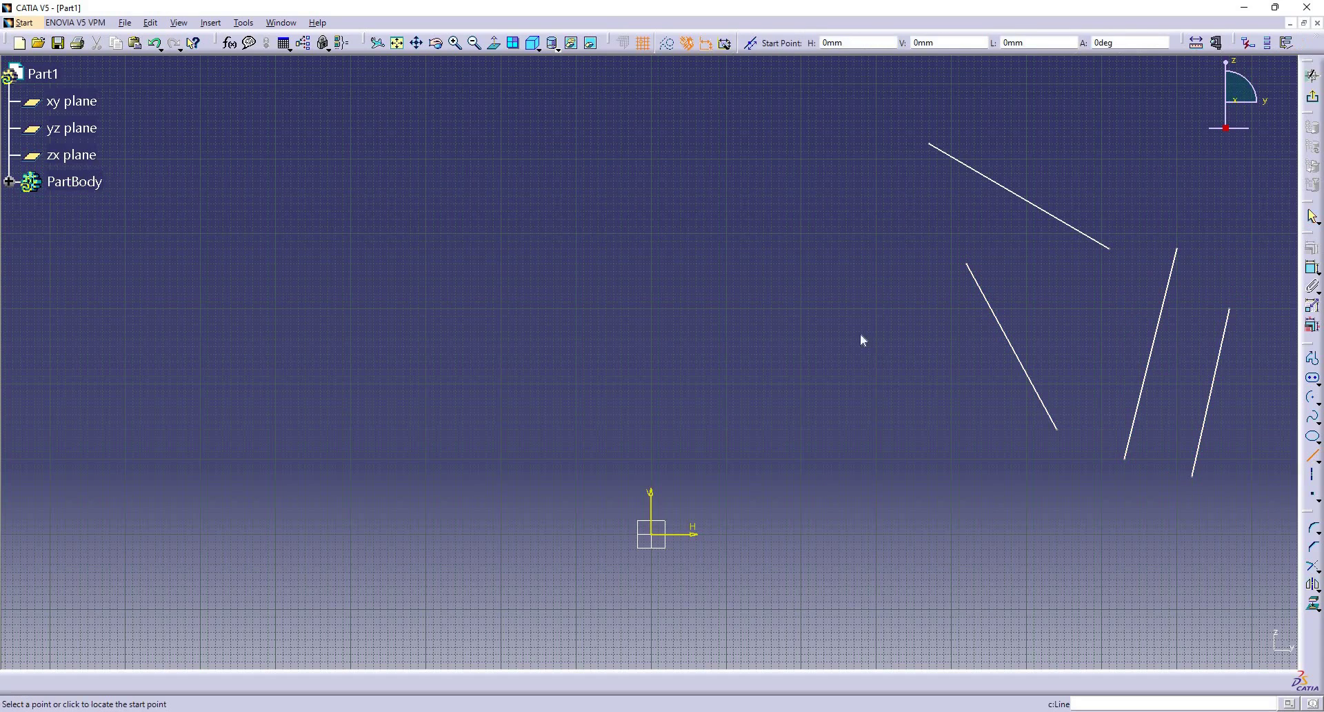
left_click(677, 161)
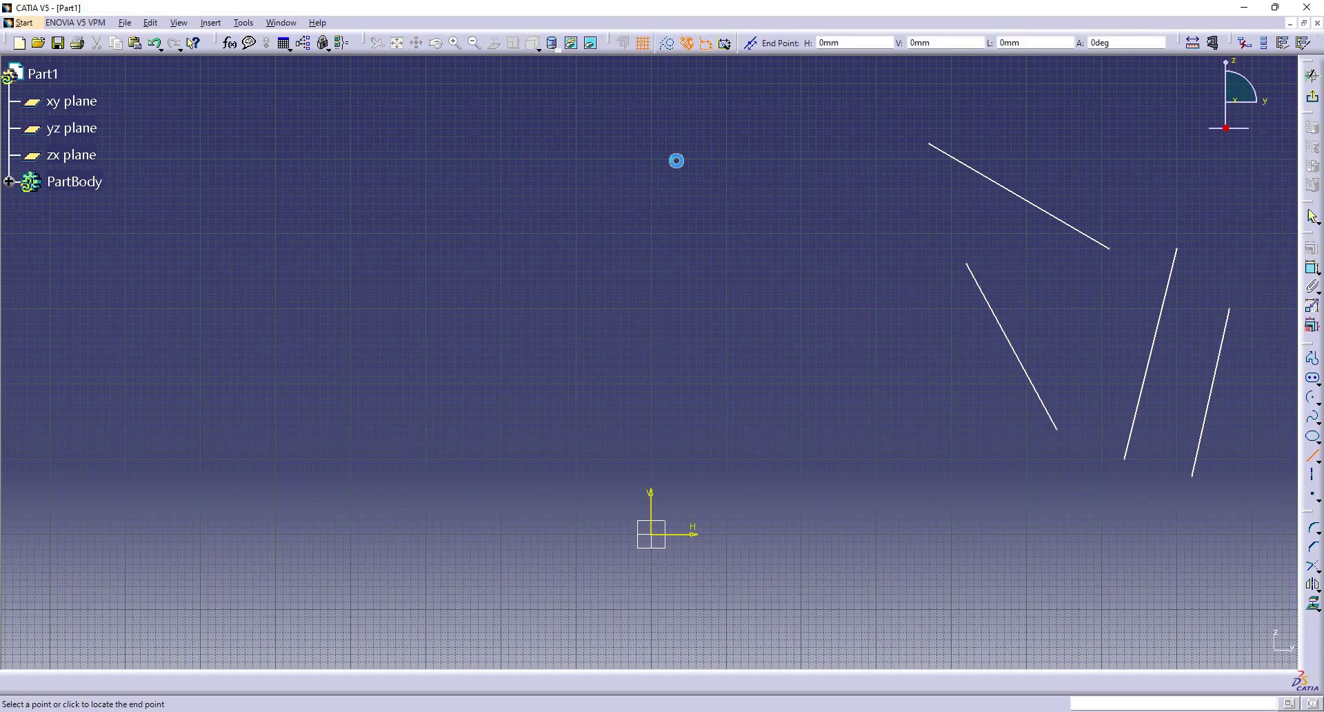
left_click(779, 174)
left_click(839, 332)
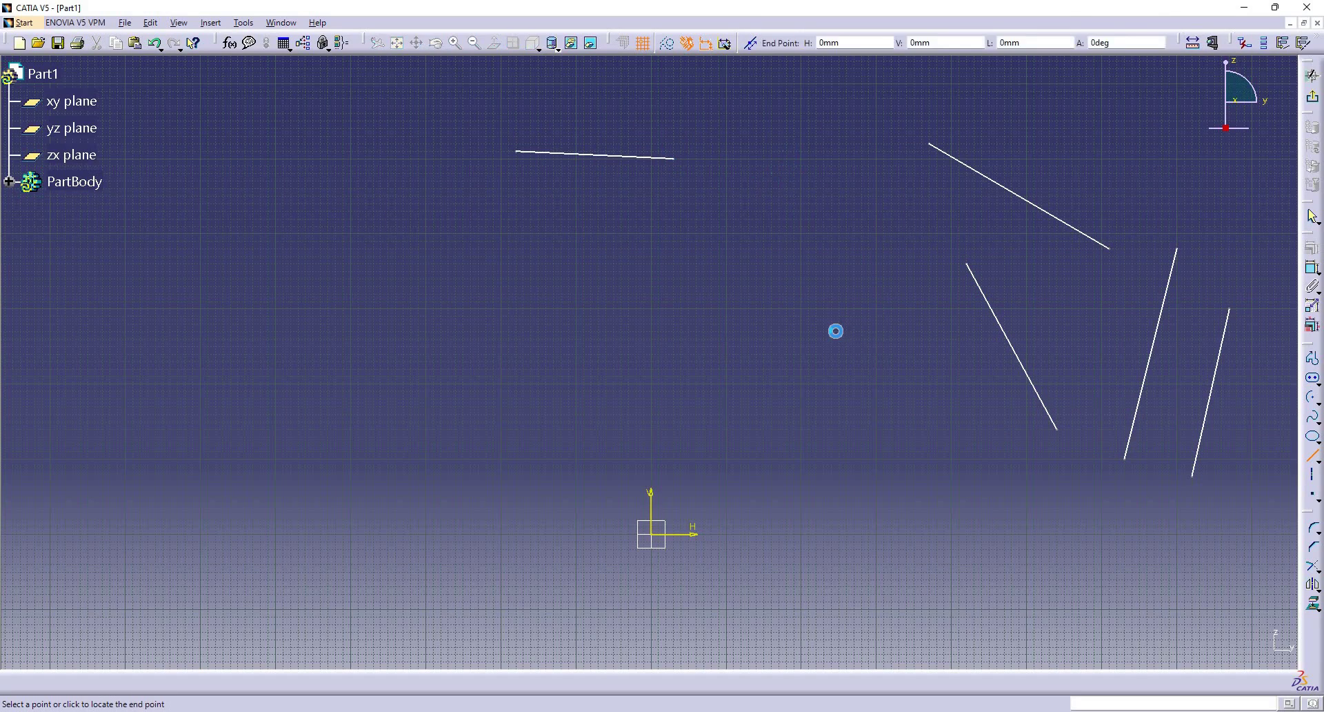
left_click(434, 301)
left_click(606, 240)
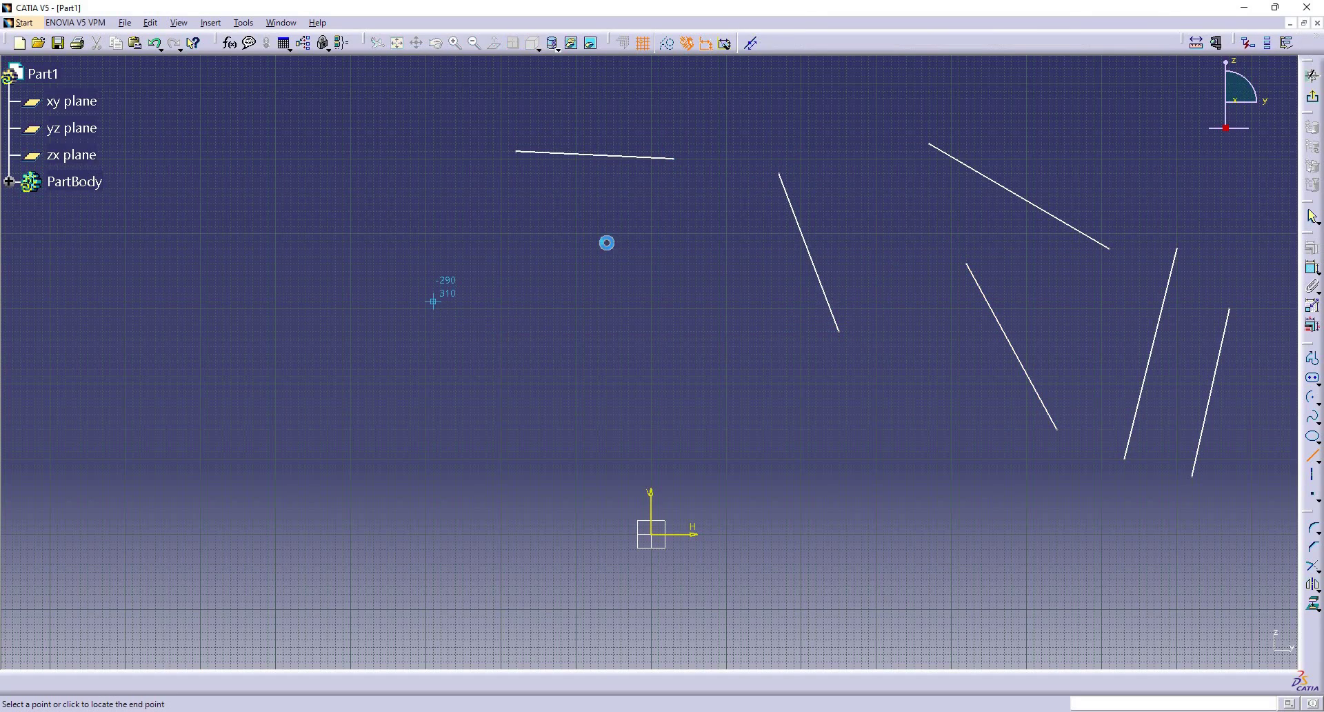
left_click(448, 452)
left_click(576, 593)
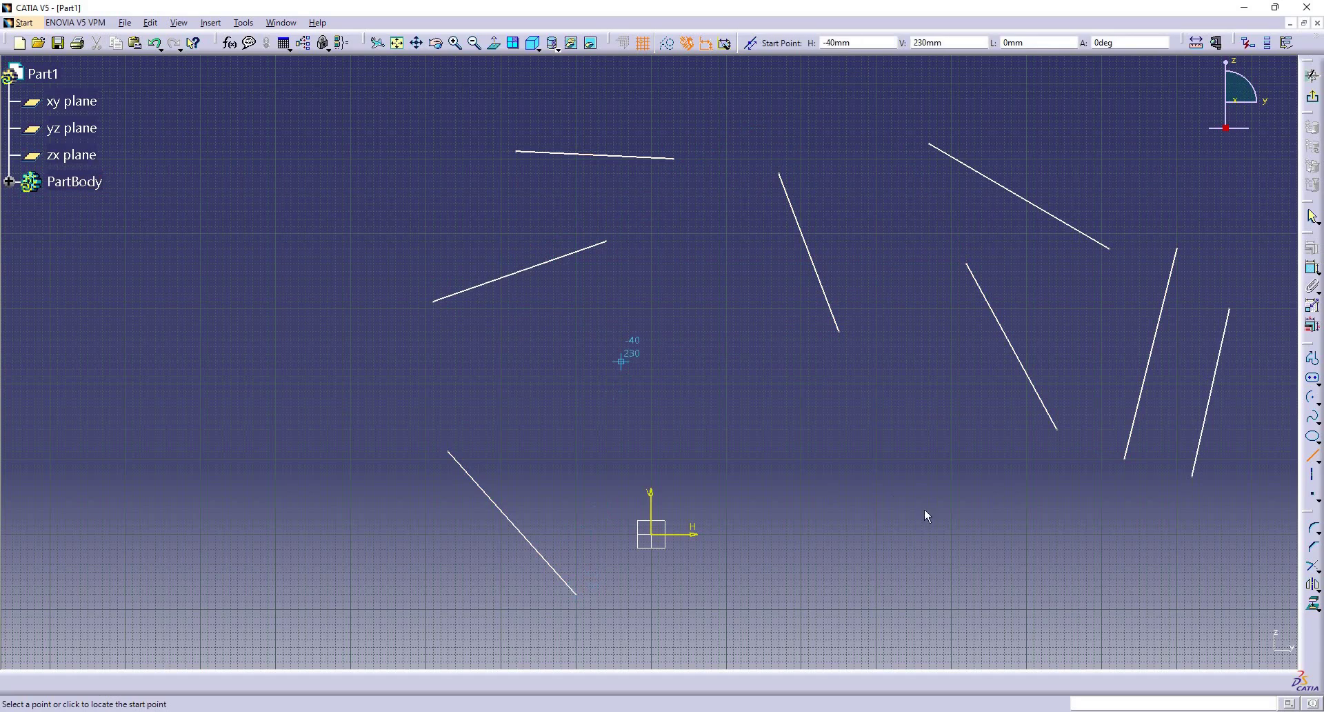
left_click(621, 361)
left_click(922, 512)
left_click(884, 310)
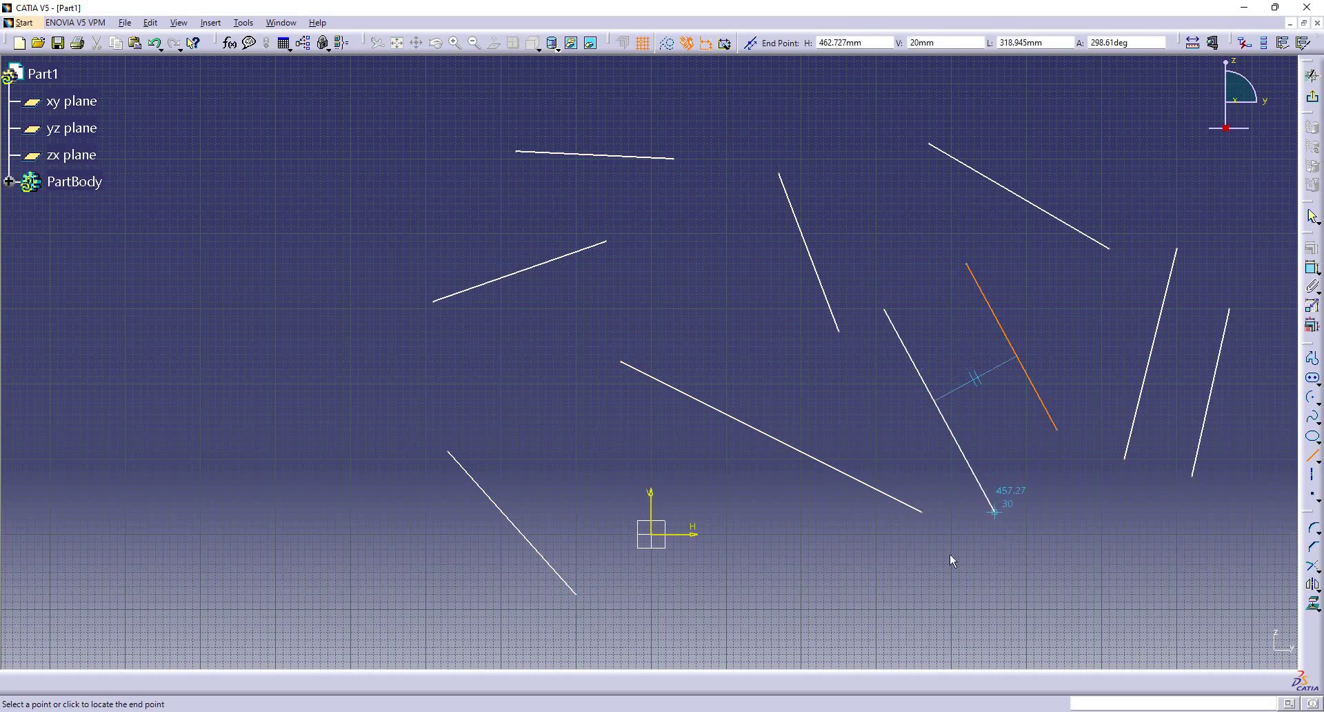
left_click(1011, 541)
left_click(749, 601)
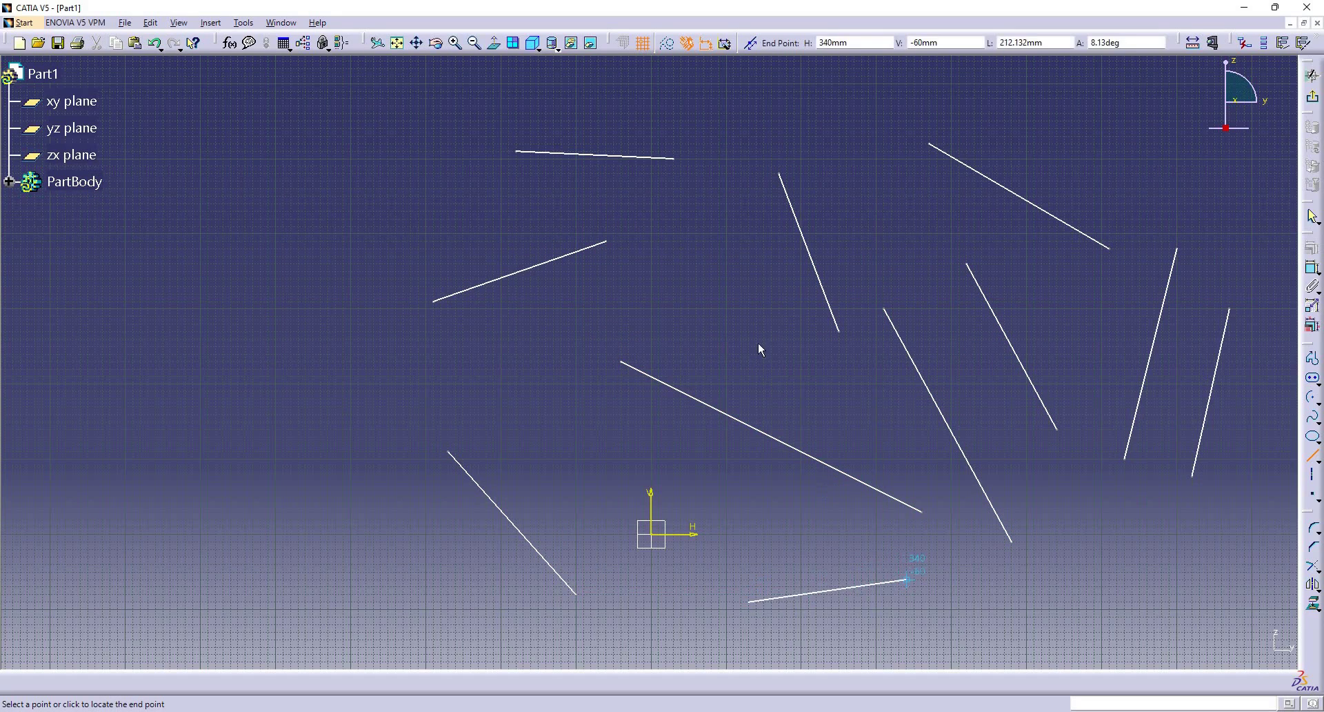
left_click(908, 581)
key("Escape")
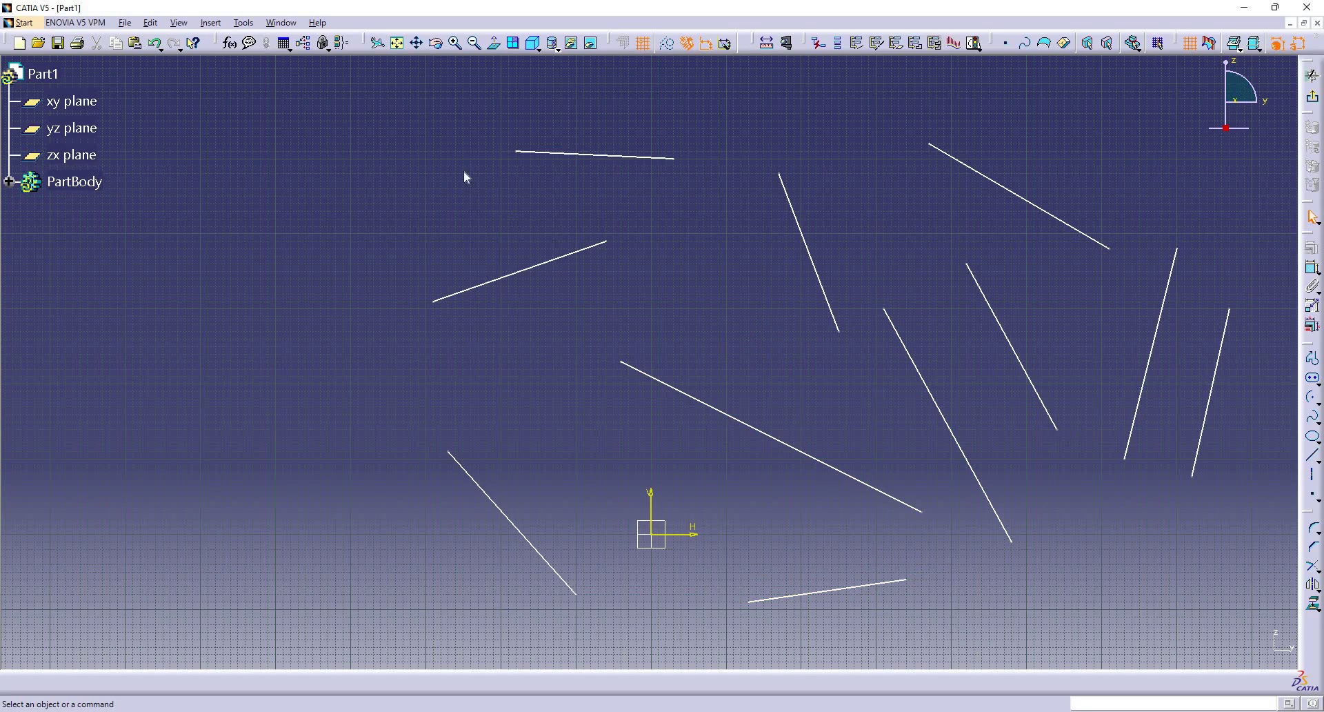
Step: Delete all the drawn lines from the sketch together
left_click_drag(1168, 527, 1228, 663)
key("Delete")
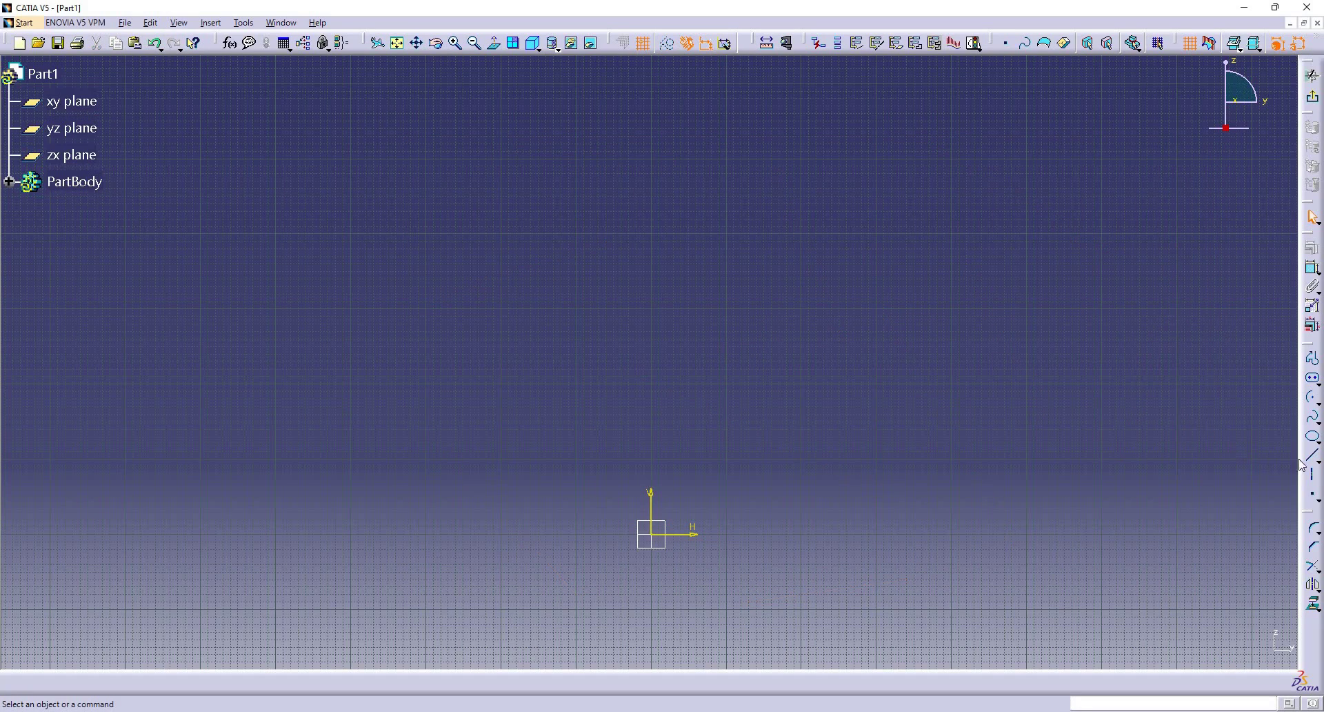
Step: Draw a long horizontal axis through the origin along the H direction, extending to both sides
left_click(1318, 461)
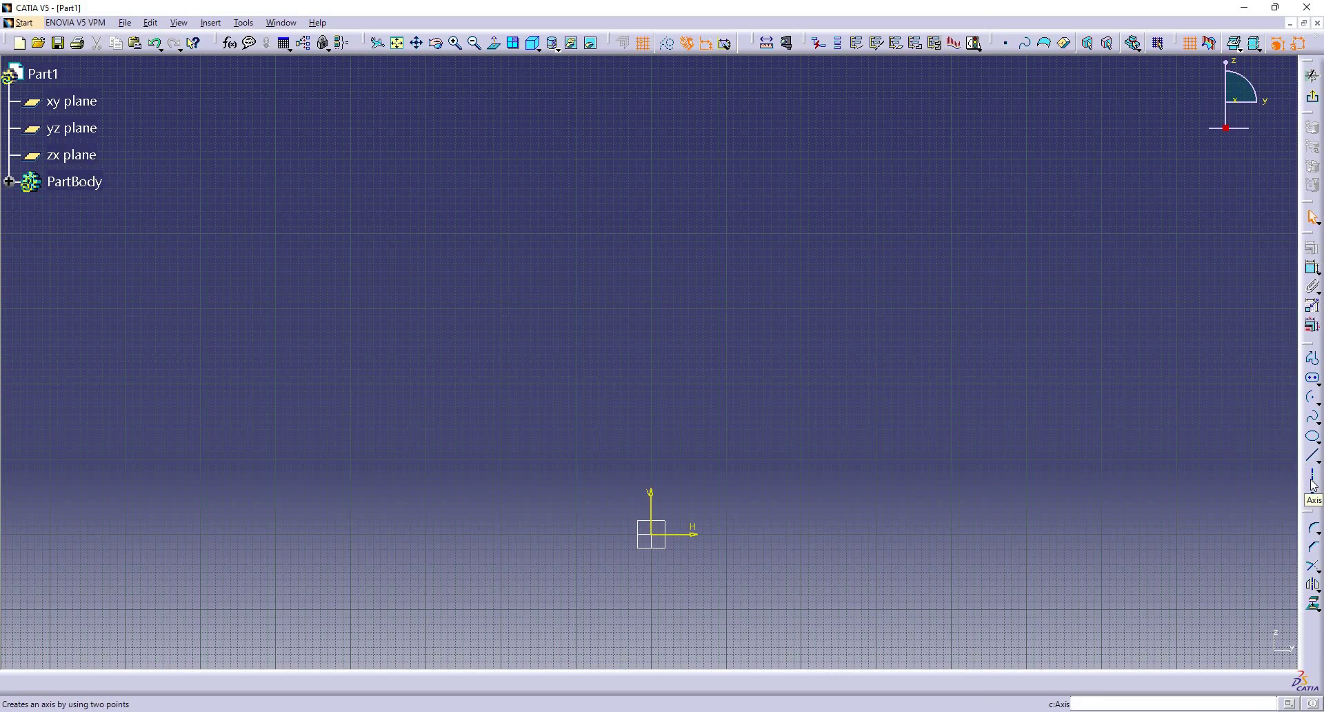
left_click(1312, 481)
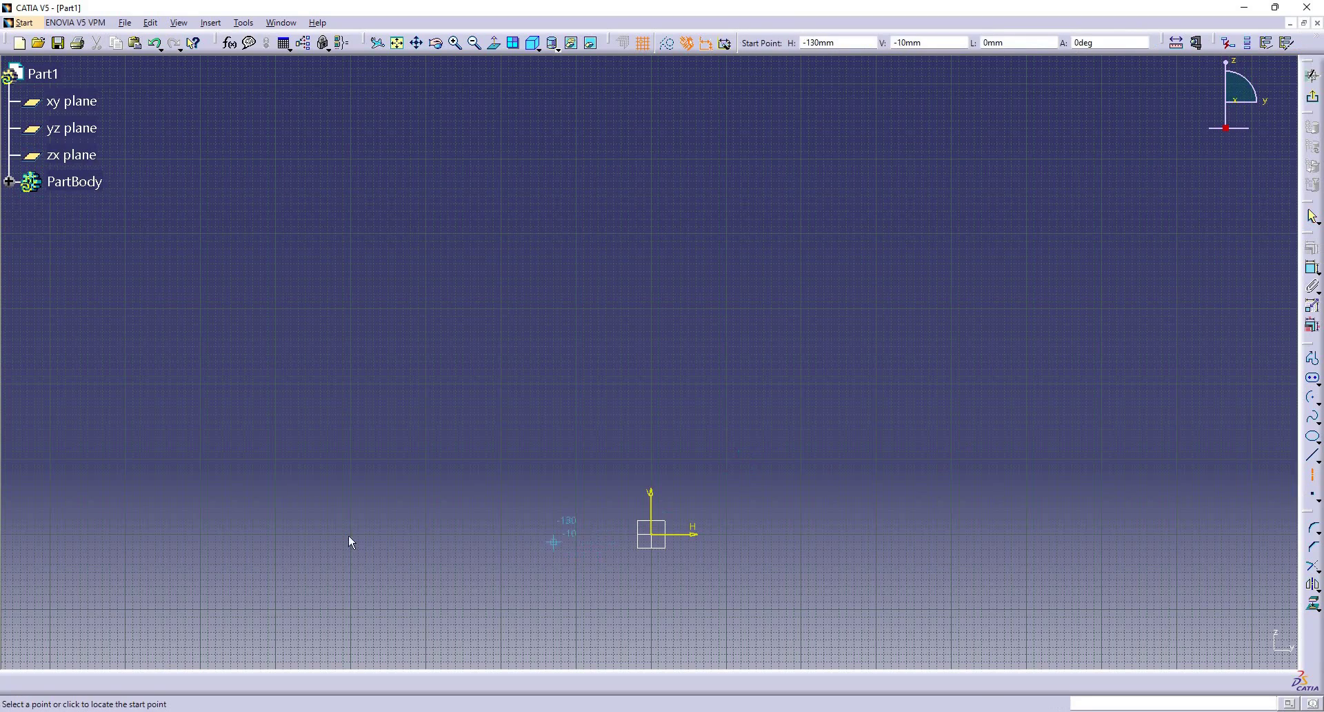
left_click(276, 533)
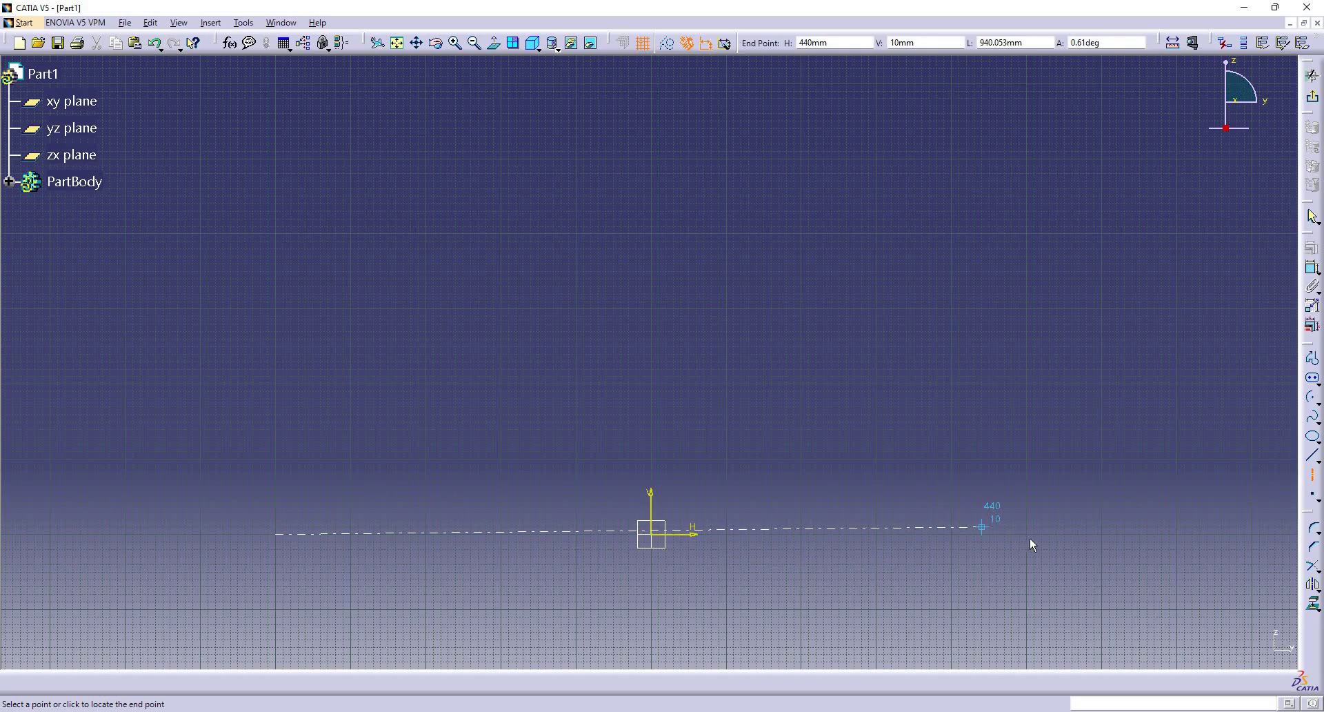
left_click(1059, 530)
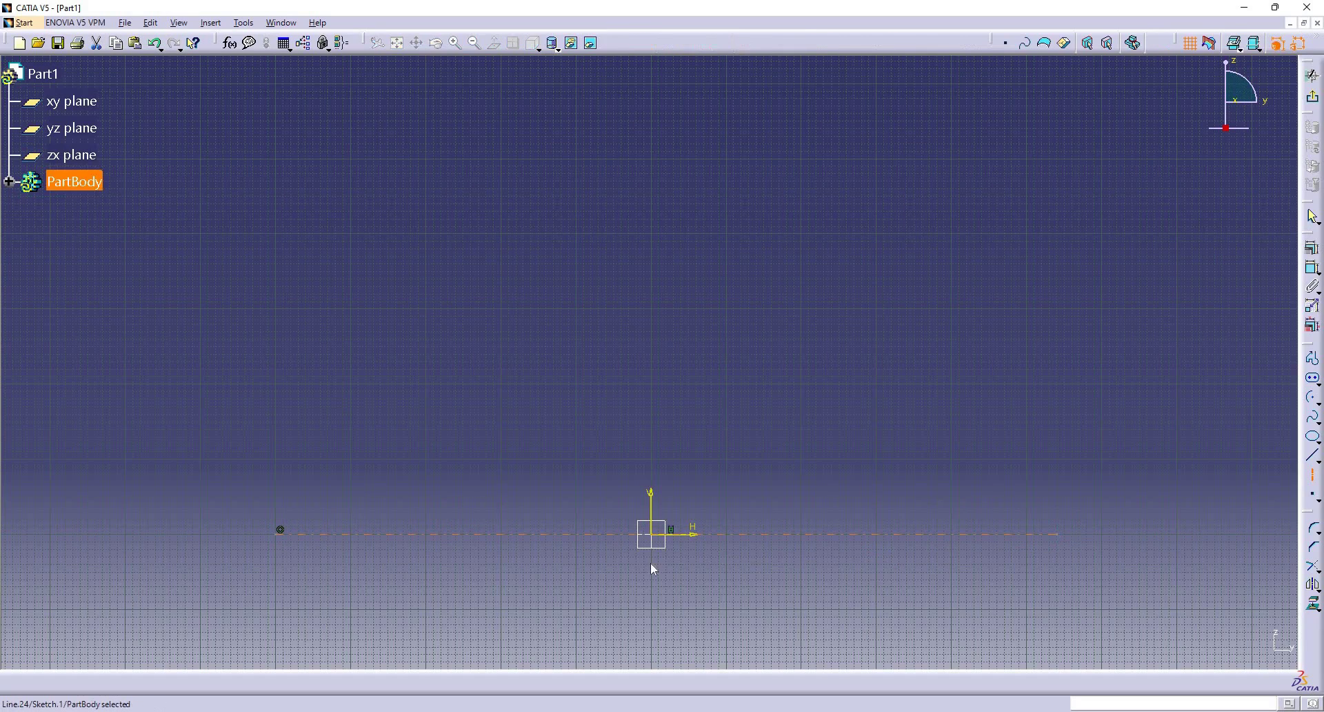
Step: Draw a vertical axis about 600 mm long through the origin, from V -100 mm up to V 500 mm
left_click(1312, 475)
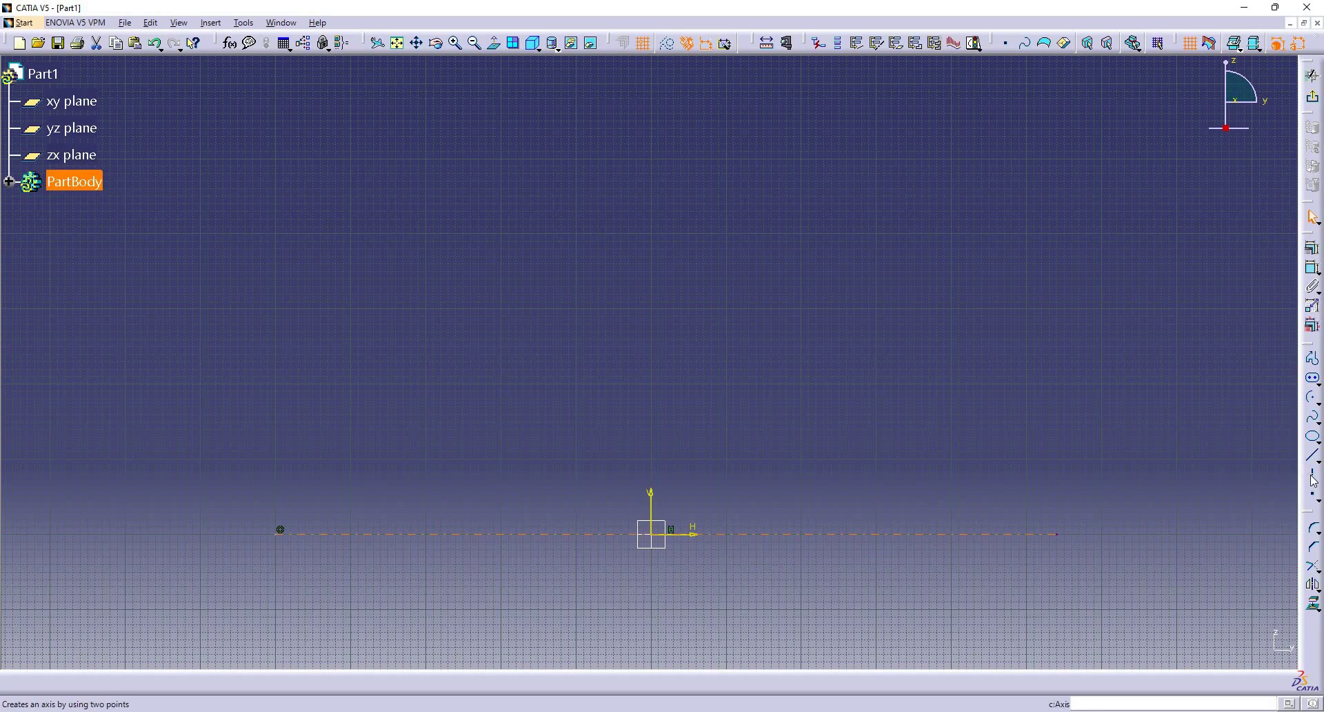
left_click(648, 608)
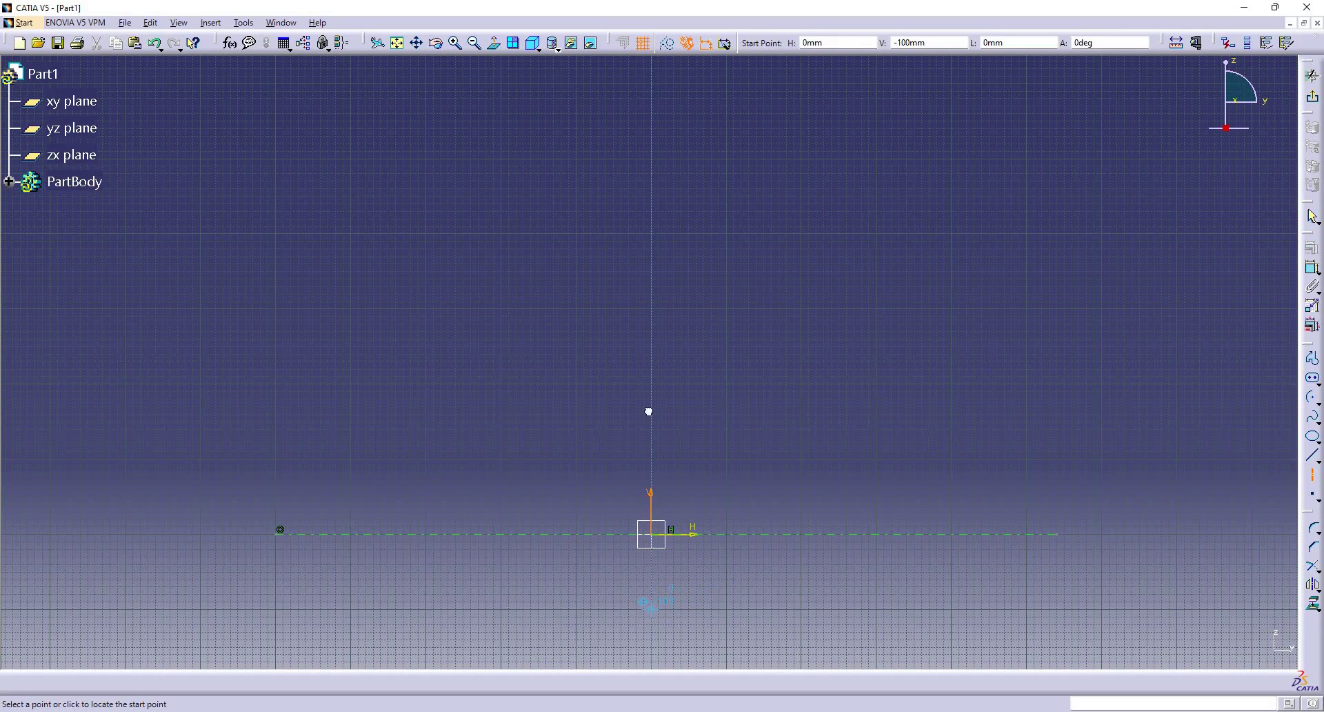
left_click(655, 163)
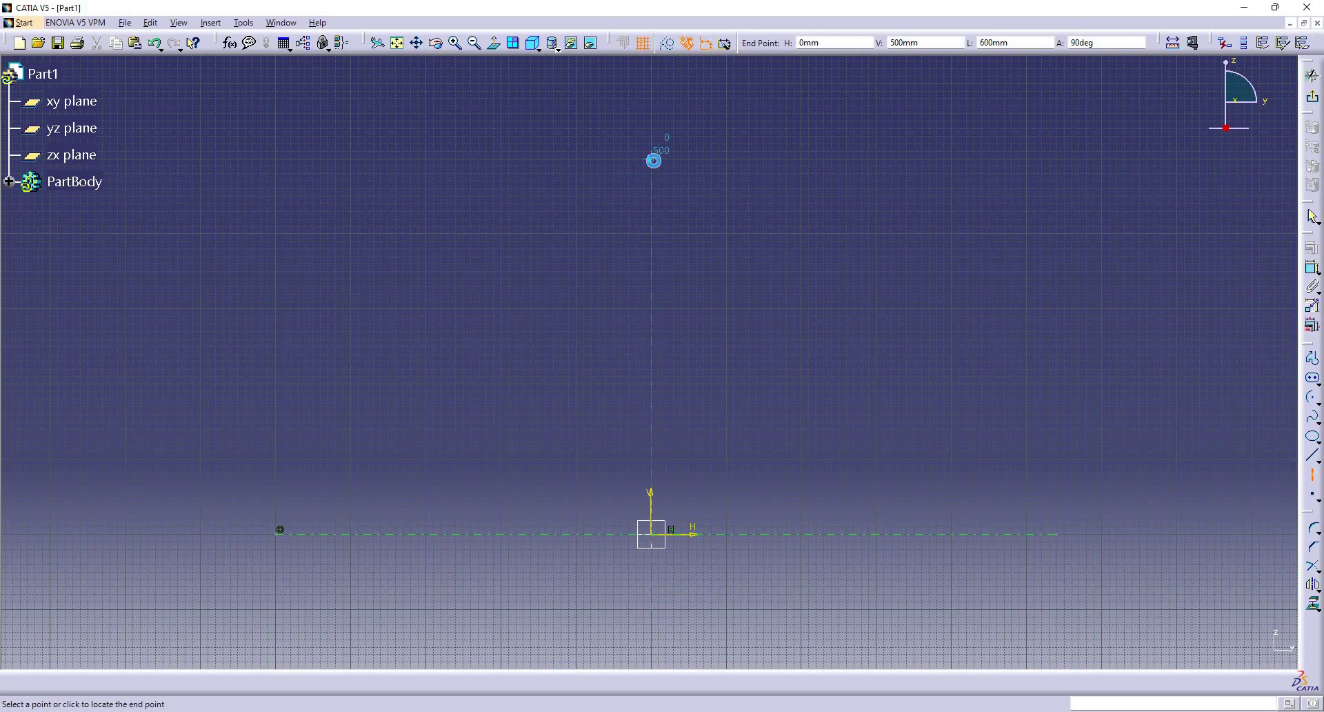
left_click(1167, 427)
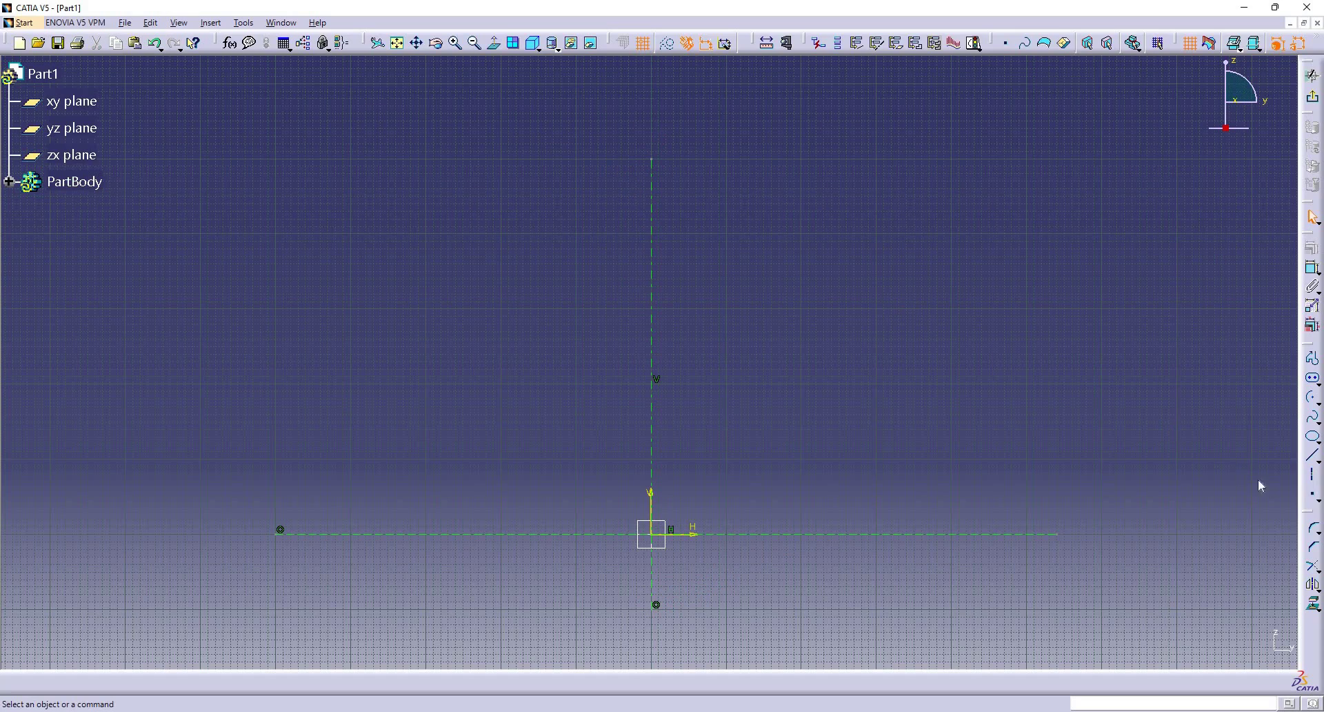
Step: Place three points to the right of the vertical axis, the first at about H 300, V 330 mm and the last at about H 540, V 250 mm
left_click(1311, 500)
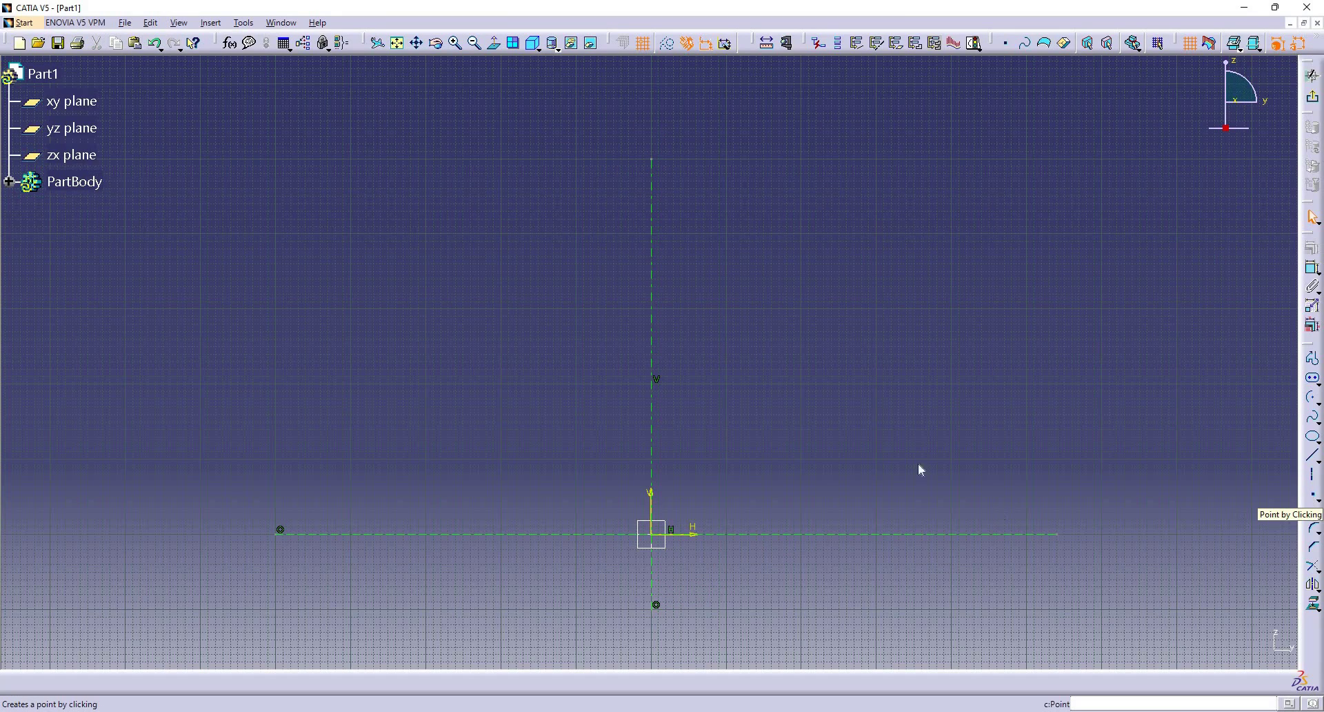
left_click(877, 286)
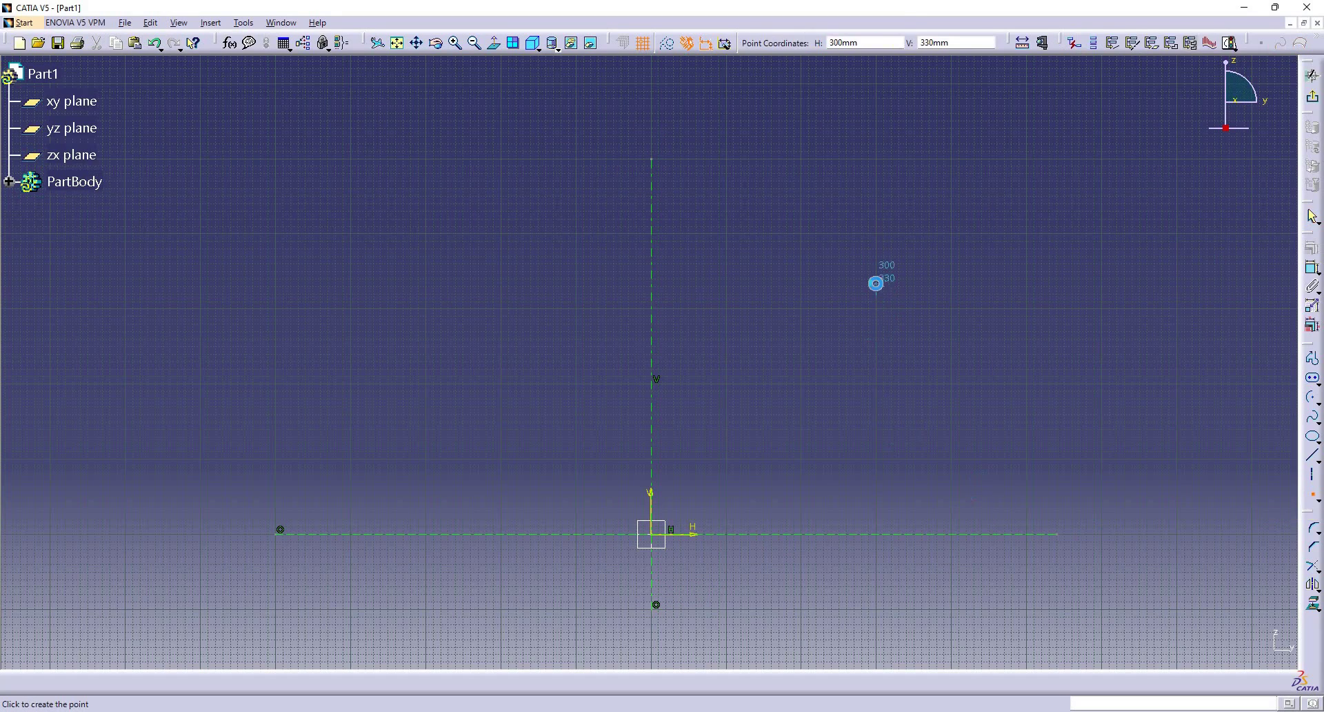
left_click(1318, 506)
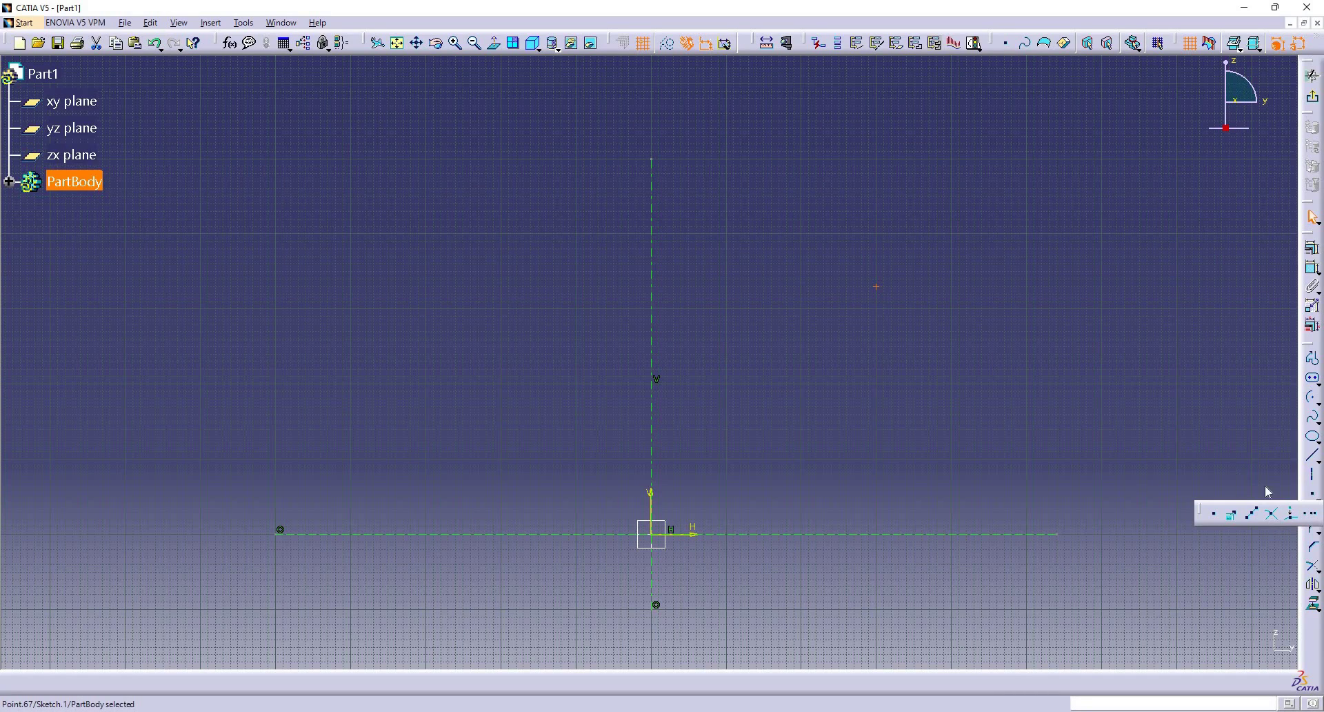
left_click(1313, 494)
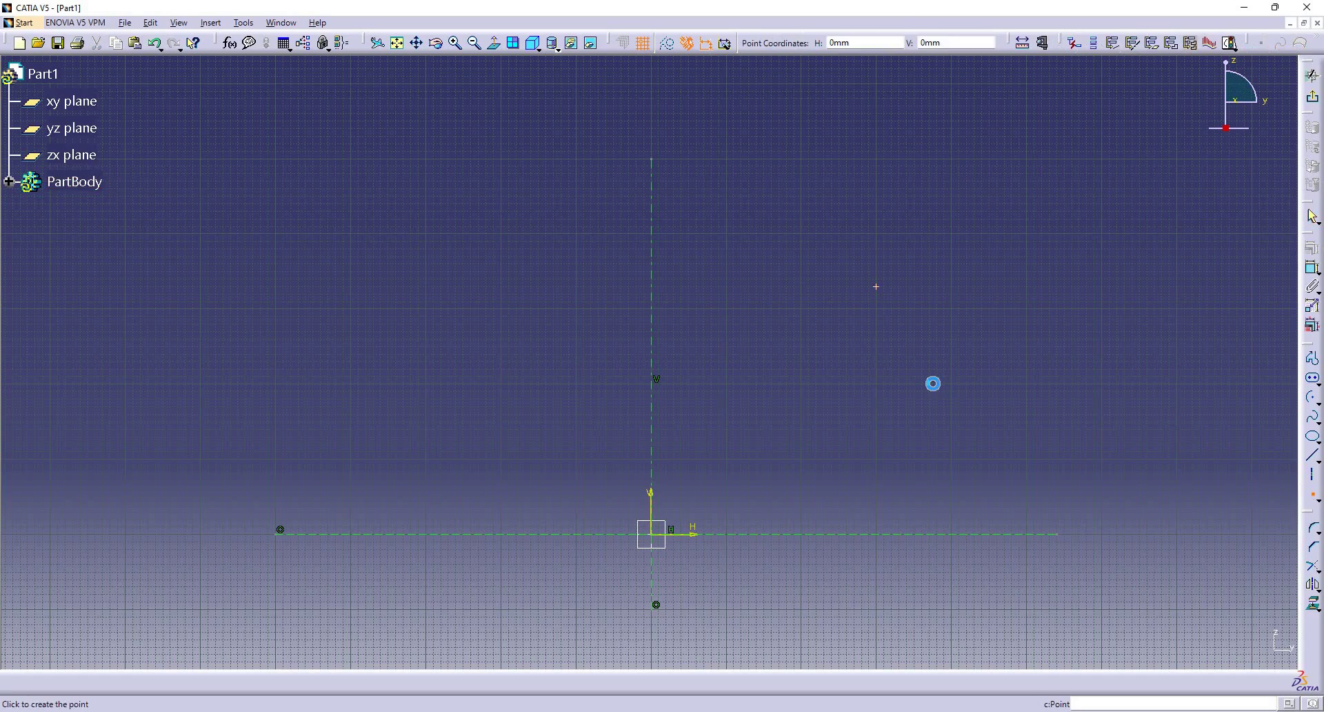
left_click(937, 383)
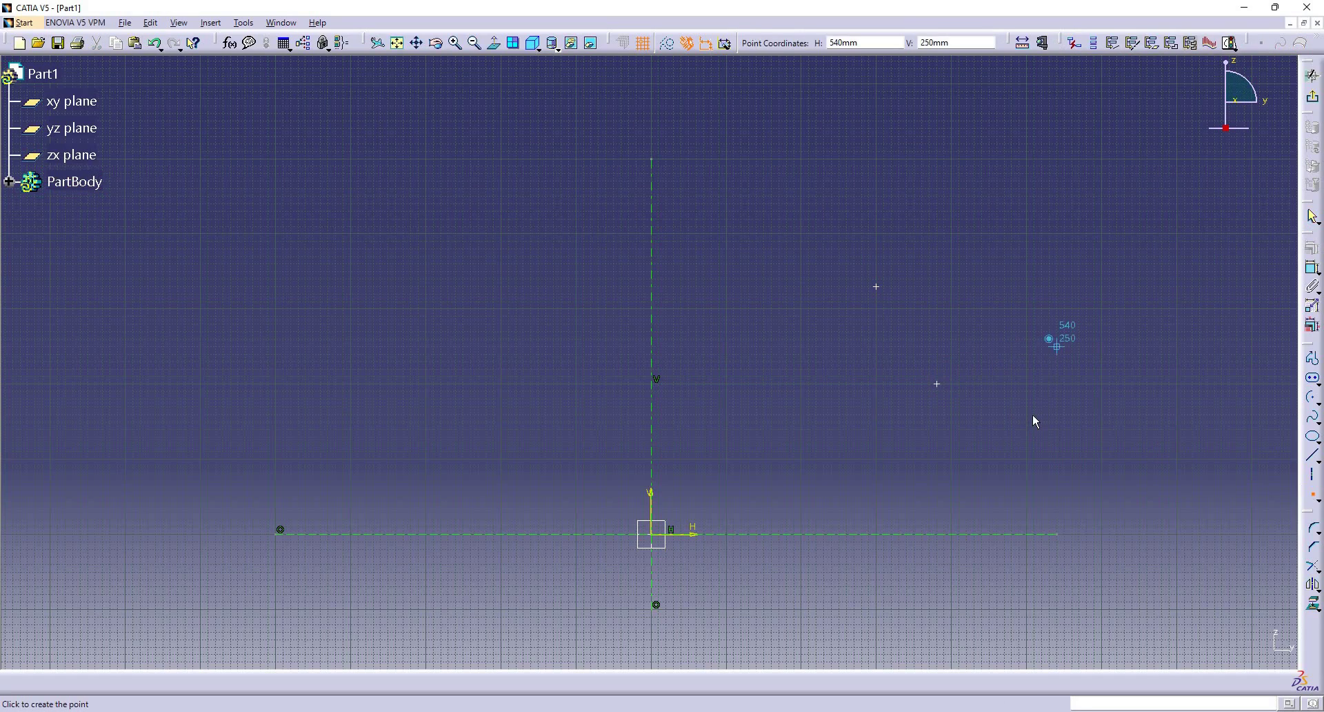
left_click(1056, 346)
key("Escape")
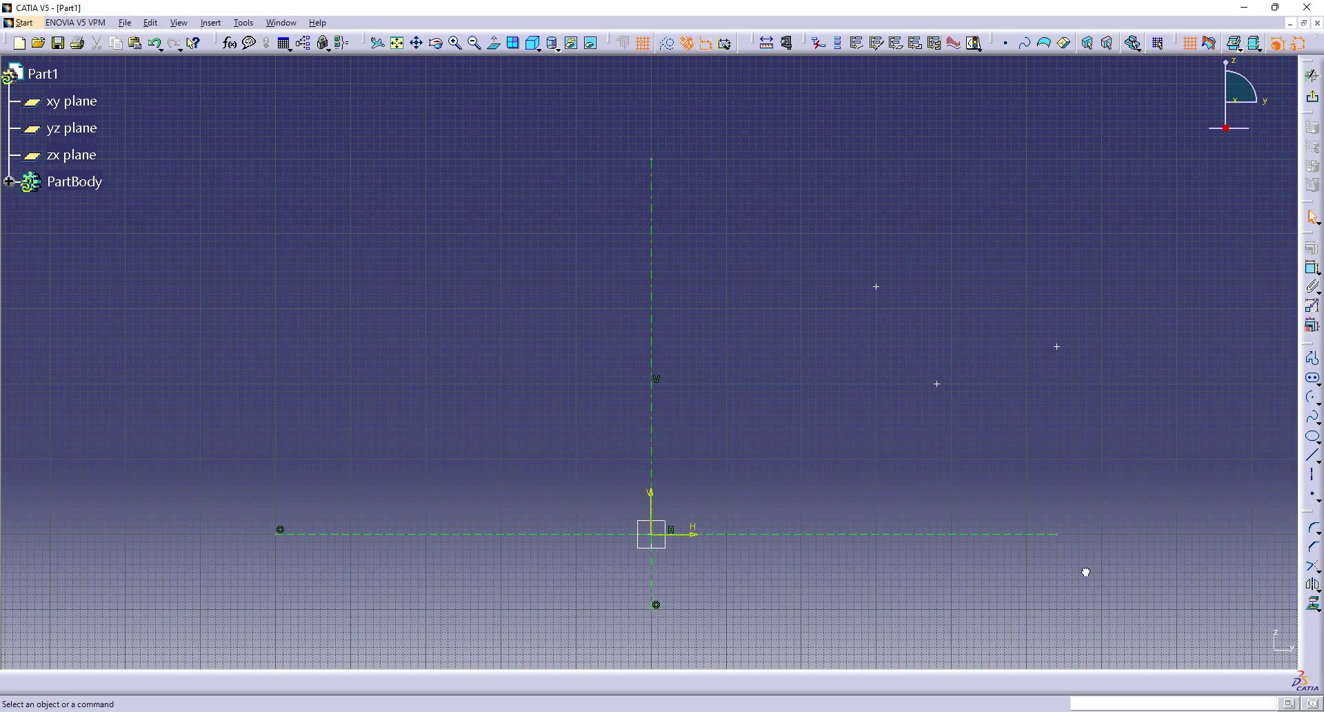
Step: Delete both axes and the three points from the sketch
left_click_drag(408, 153, 1098, 639)
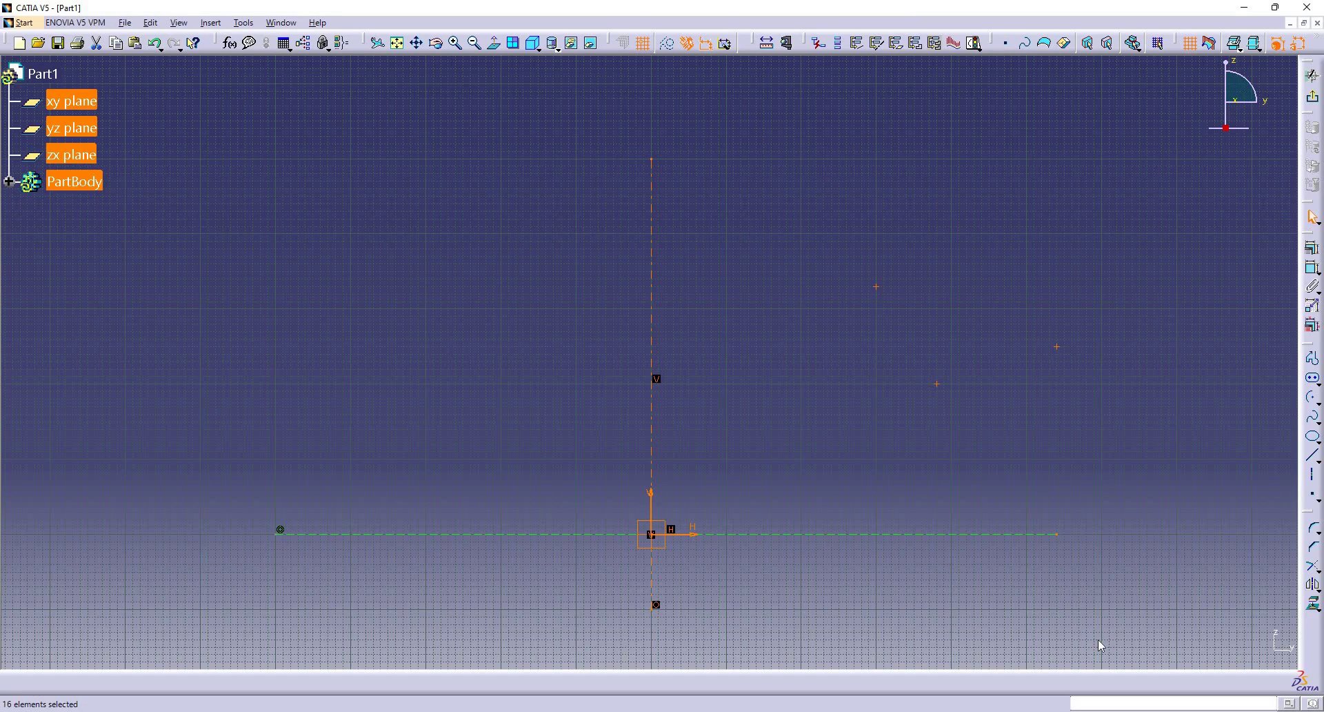
key("Delete")
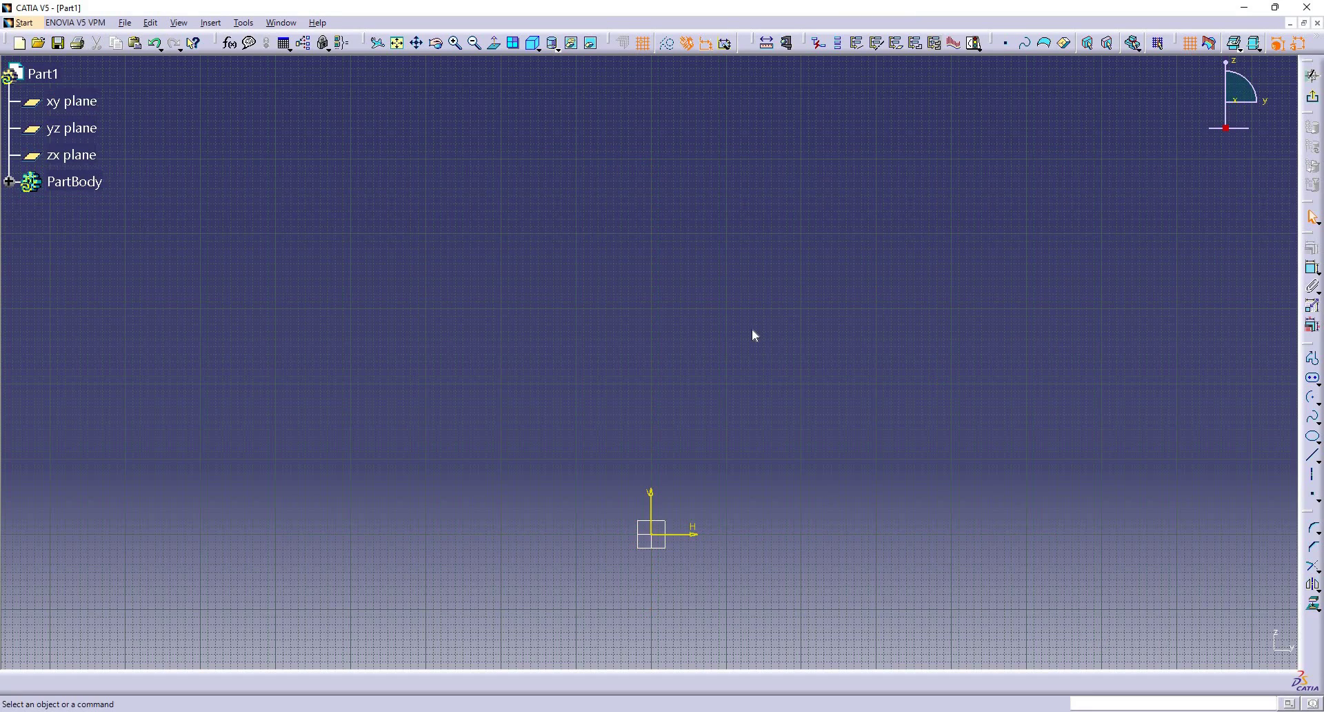